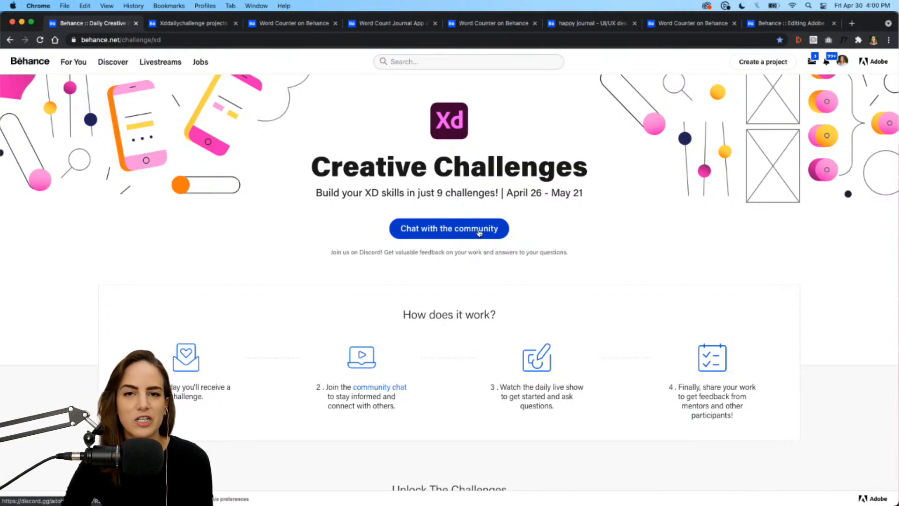
Browse the Behance Creative Challenges page and its list of daily XD challenges.
{"action": "scroll", "coordinate": [615, 268], "scroll_direction": "down", "scroll_amount": 1}
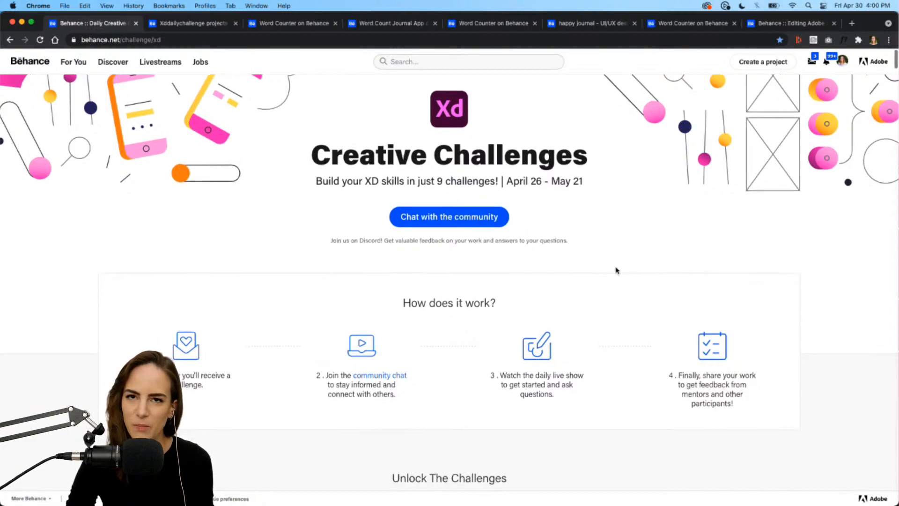
{"action": "scroll", "coordinate": [616, 270], "scroll_direction": "down", "scroll_amount": 8}
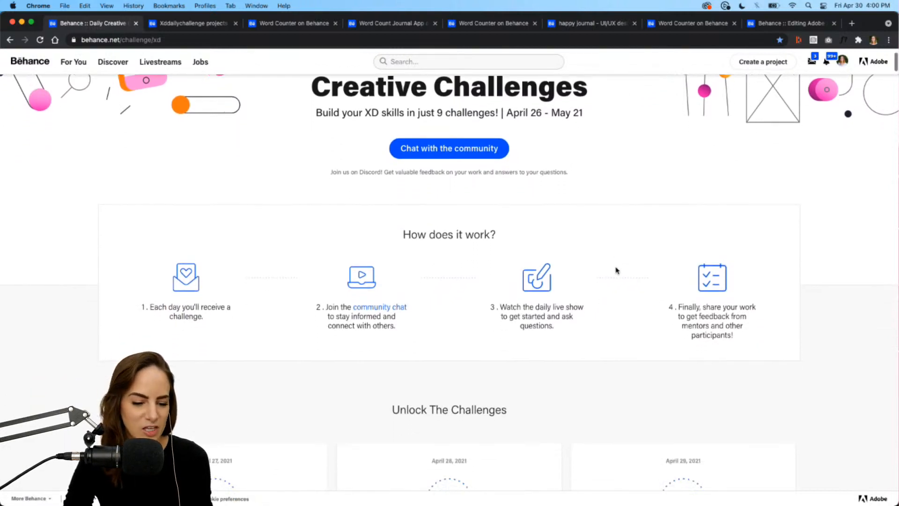
{"action": "scroll", "coordinate": [616, 270], "scroll_direction": "down", "scroll_amount": 5}
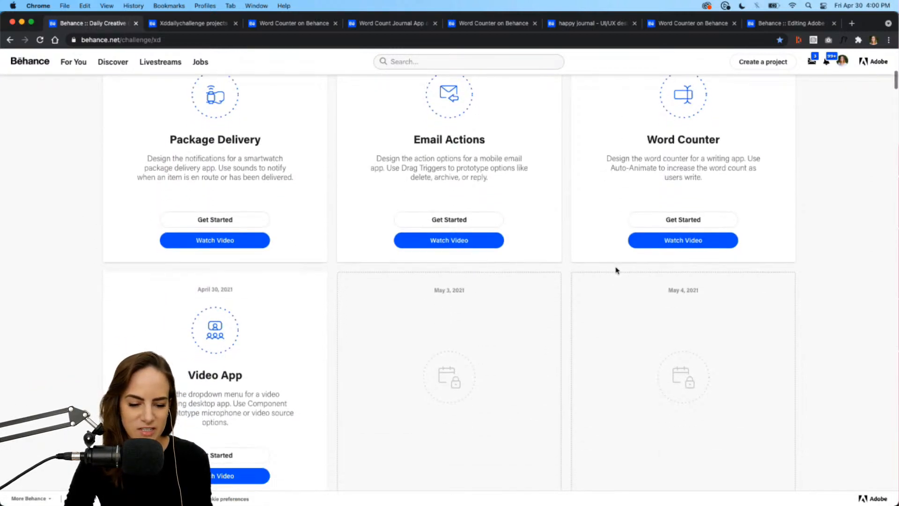
{"action": "scroll", "coordinate": [615, 270], "scroll_direction": "up", "scroll_amount": 2}
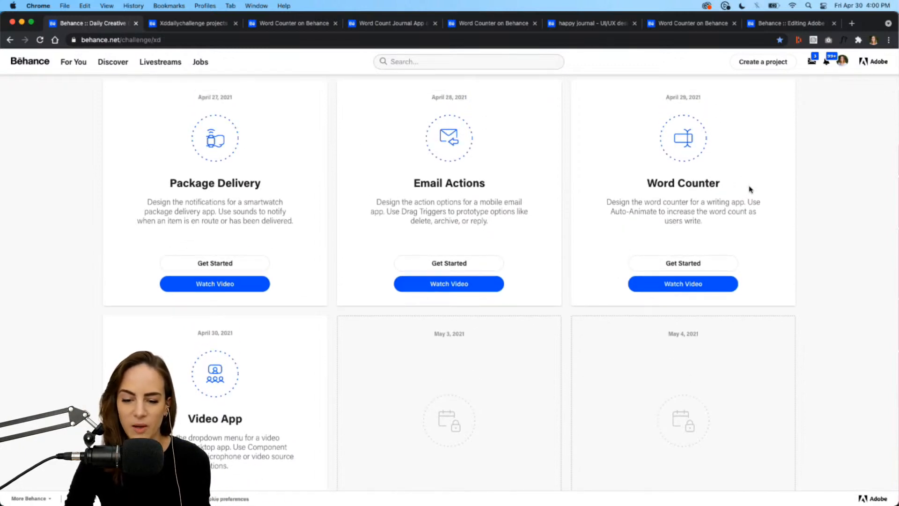
{"action": "scroll", "coordinate": [750, 189], "scroll_direction": "up", "scroll_amount": 1}
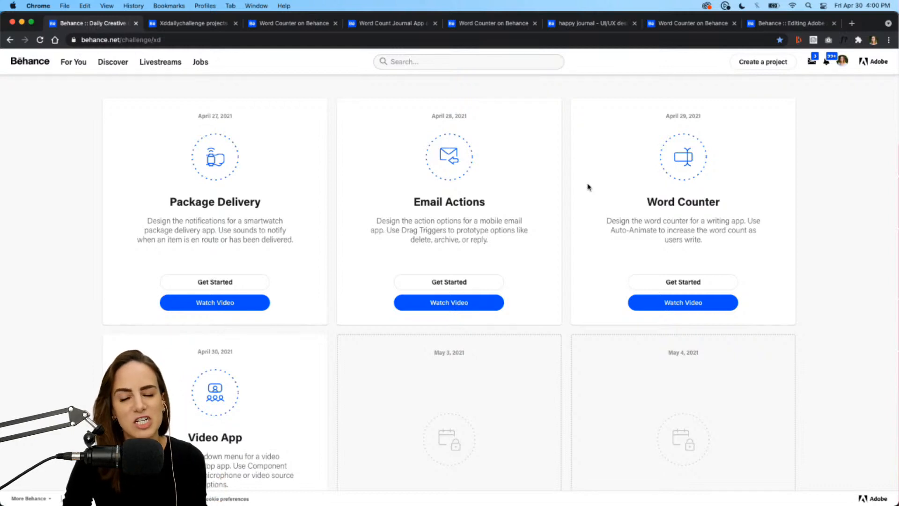
{"action": "scroll", "coordinate": [564, 276], "scroll_direction": "down", "scroll_amount": 5}
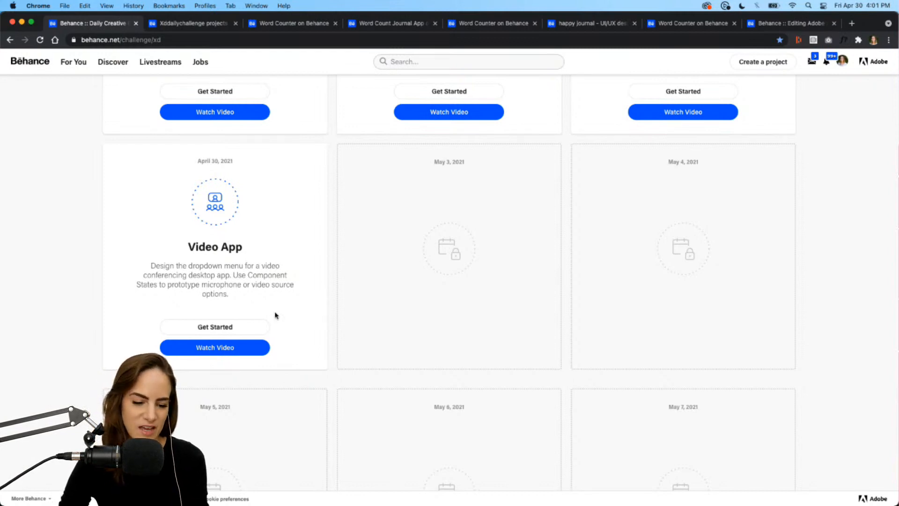
Download the Video App challenge file and open it in Adobe XD.
{"action": "left_click", "coordinate": [216, 328]}
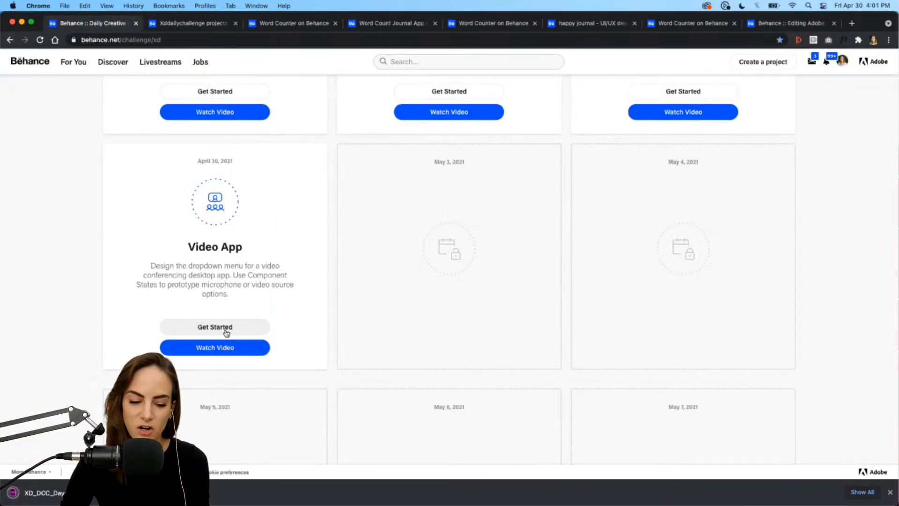
{"action": "left_click", "coordinate": [891, 491]}
{"action": "mouse_move", "coordinate": [712, 499]}
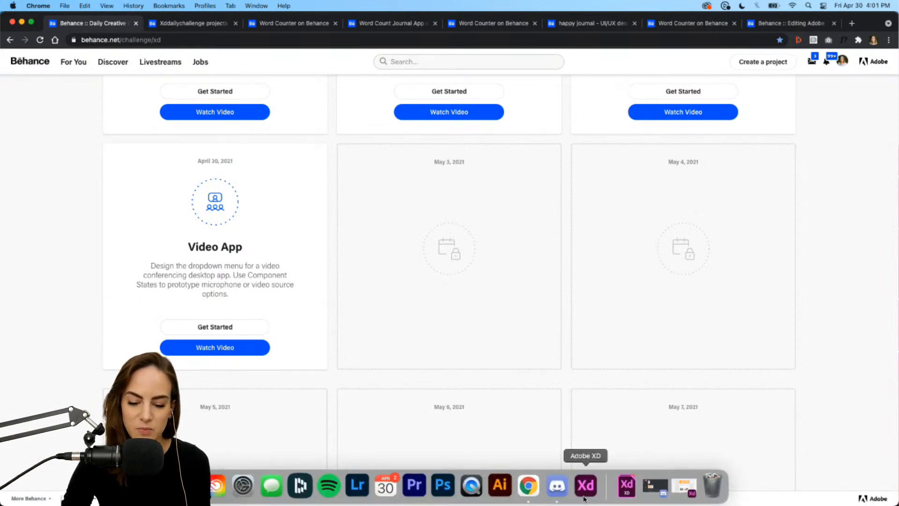
{"action": "left_click", "coordinate": [584, 499]}
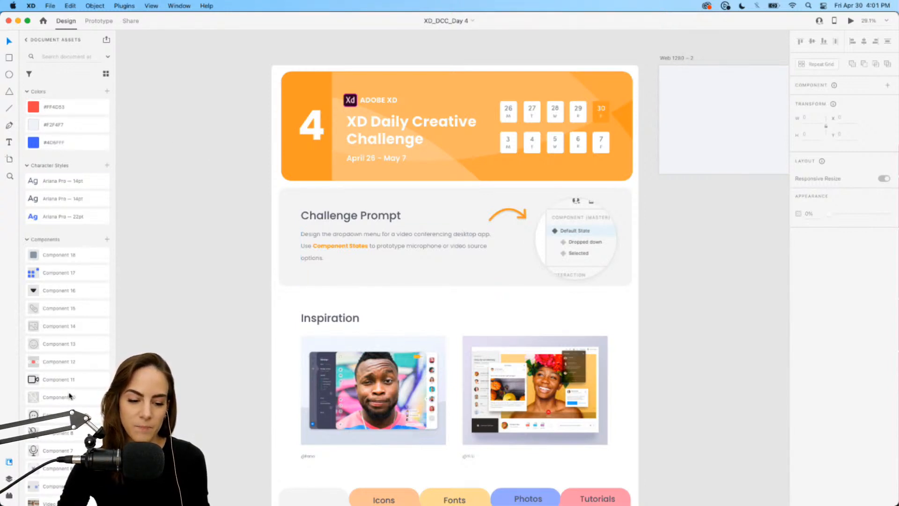
Examine the Resource Booklet component by switching through its Icons, Fonts and Photos states, returning it to Default State.
{"action": "scroll", "coordinate": [563, 326], "scroll_direction": "down", "scroll_amount": 5}
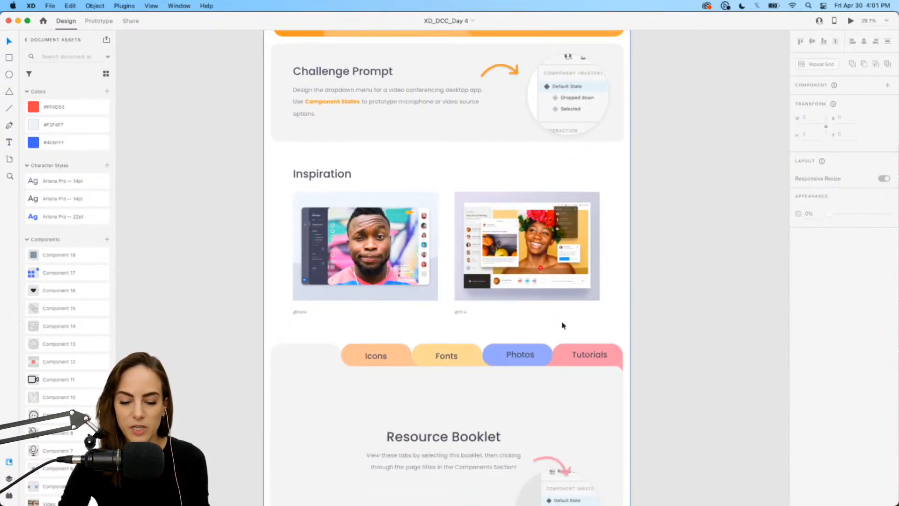
{"action": "left_click", "coordinate": [536, 391]}
{"action": "scroll", "coordinate": [536, 391], "scroll_direction": "down", "scroll_amount": 5}
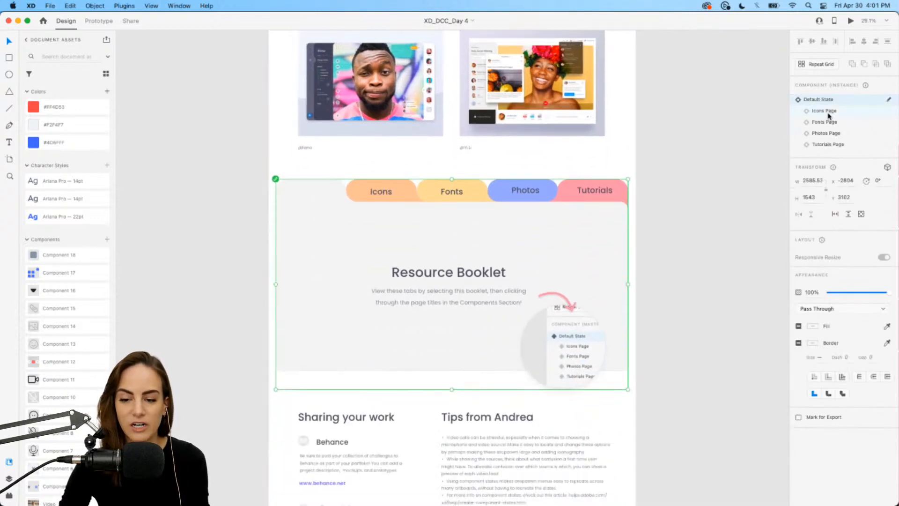
{"action": "left_click", "coordinate": [826, 112]}
{"action": "left_click", "coordinate": [825, 123]}
{"action": "left_click", "coordinate": [826, 134]}
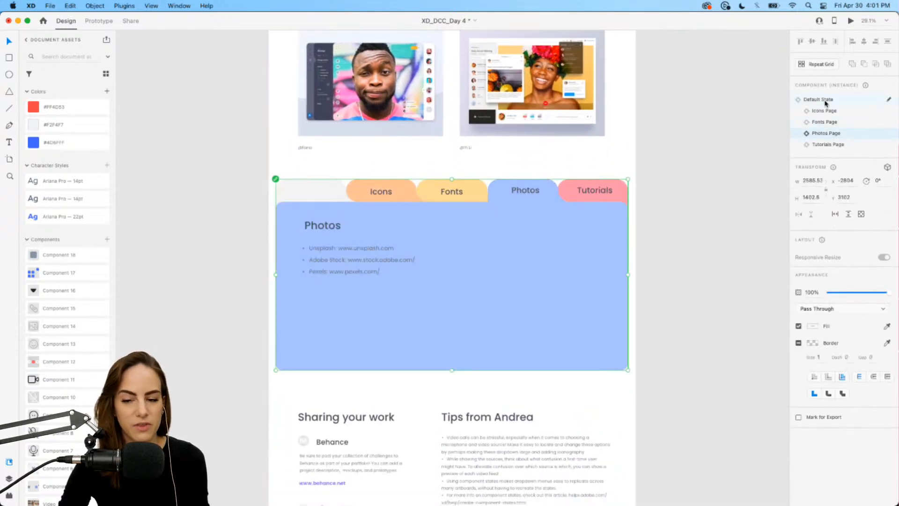
{"action": "left_click", "coordinate": [823, 98]}
{"action": "scroll", "coordinate": [628, 164], "scroll_direction": "up", "scroll_amount": 2}
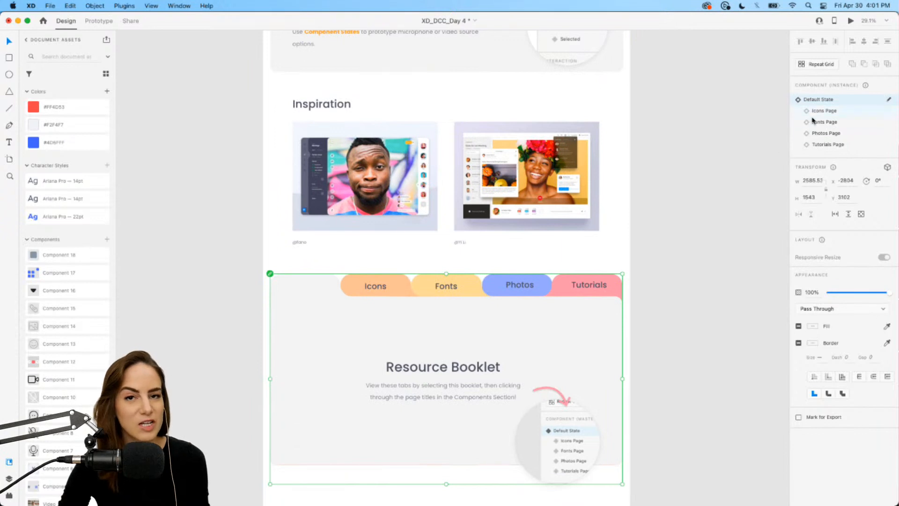
{"action": "scroll", "coordinate": [687, 205], "scroll_direction": "up", "scroll_amount": 1}
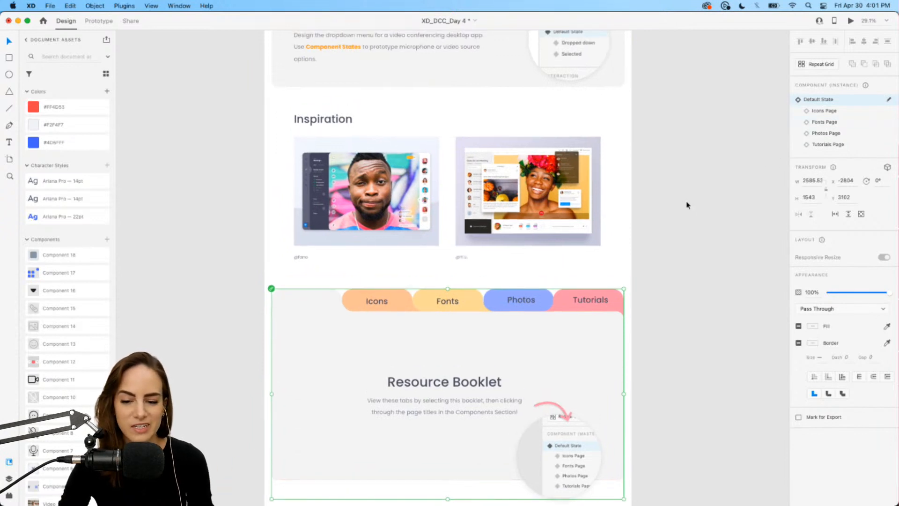
{"action": "scroll", "coordinate": [686, 203], "scroll_direction": "up", "scroll_amount": 3}
{"action": "left_click", "coordinate": [686, 201]}
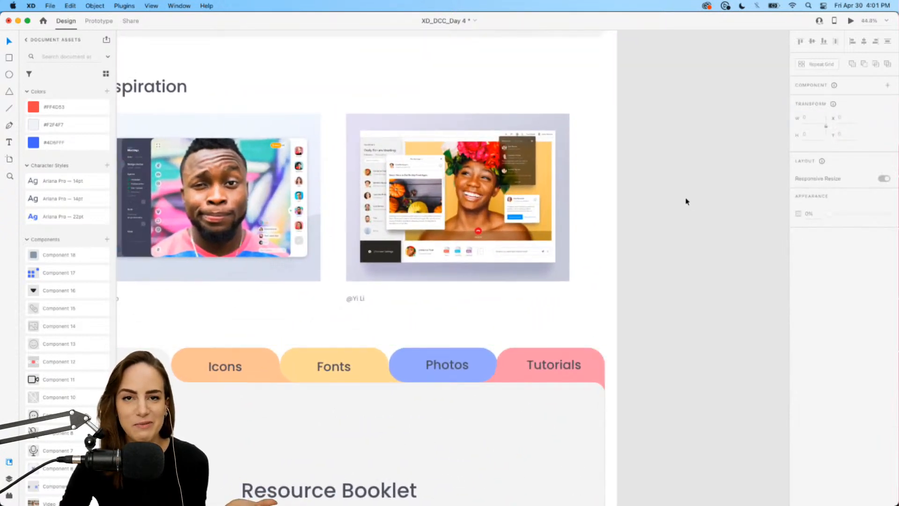
Navigate the canvas over to the Video App artboard and select one of its video tiles.
{"action": "scroll", "coordinate": [268, 371], "scroll_direction": "left", "scroll_amount": 2}
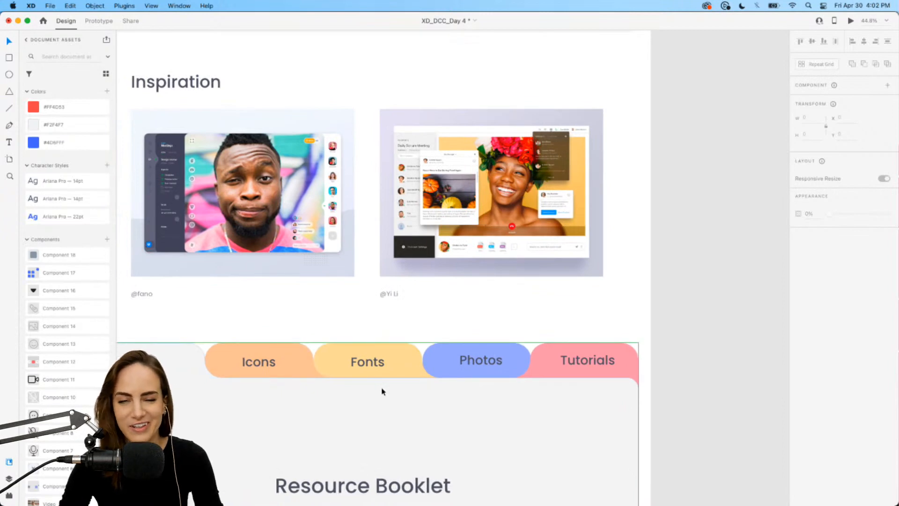
{"action": "scroll", "coordinate": [382, 391], "scroll_direction": "up", "scroll_amount": 5}
{"action": "scroll", "coordinate": [382, 391], "scroll_direction": "down", "scroll_amount": 4}
{"action": "scroll", "coordinate": [382, 391], "scroll_direction": "right", "scroll_amount": 5}
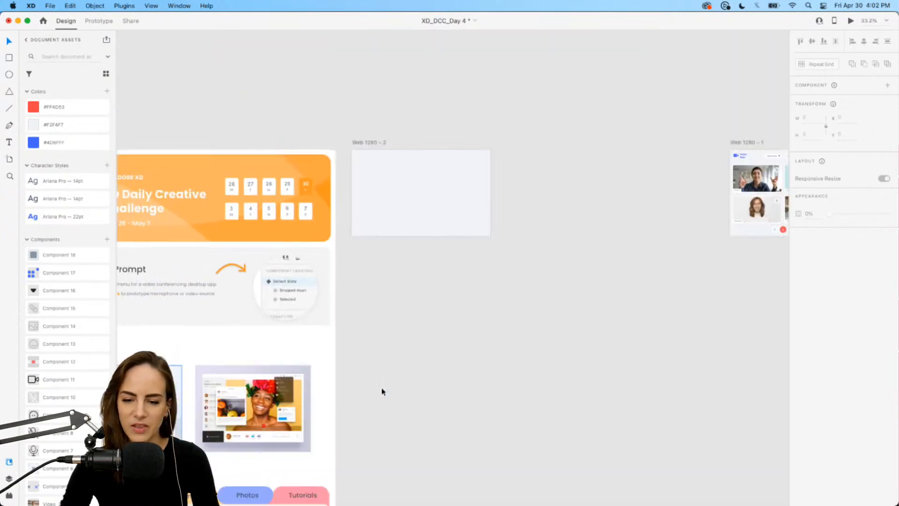
{"action": "scroll", "coordinate": [382, 391], "scroll_direction": "right", "scroll_amount": 4}
{"action": "scroll", "coordinate": [562, 160], "scroll_direction": "up", "scroll_amount": 5}
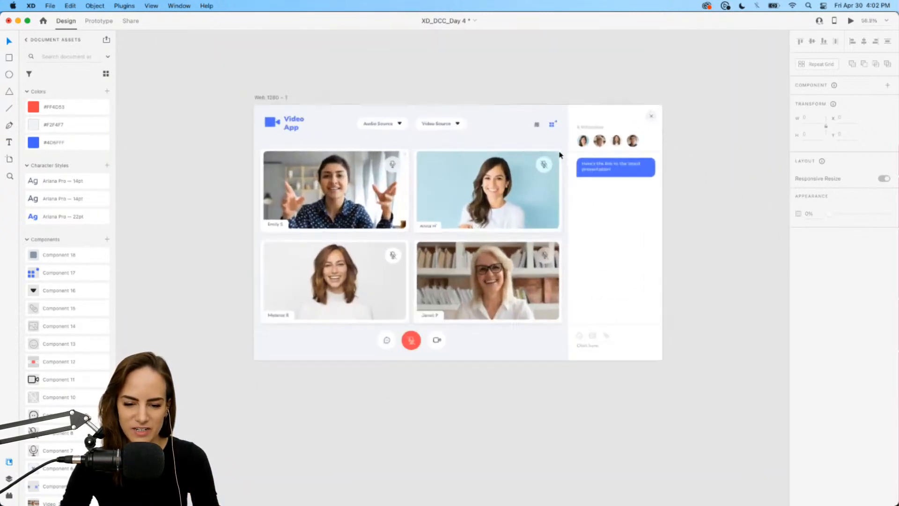
{"action": "scroll", "coordinate": [560, 154], "scroll_direction": "up", "scroll_amount": 4}
{"action": "left_click", "coordinate": [557, 152]}
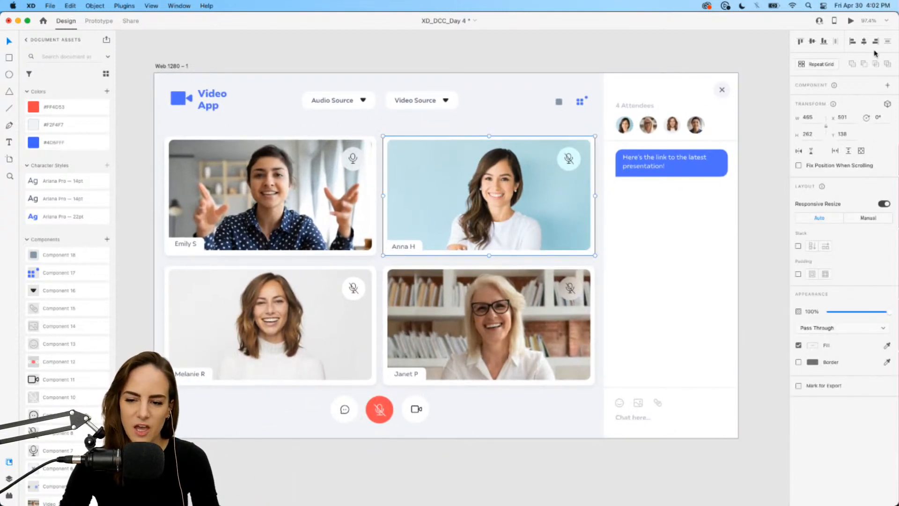
Preview the artboard and try the Video Source dropdown by choosing OBS Camera, then close the preview.
{"action": "left_click", "coordinate": [851, 20]}
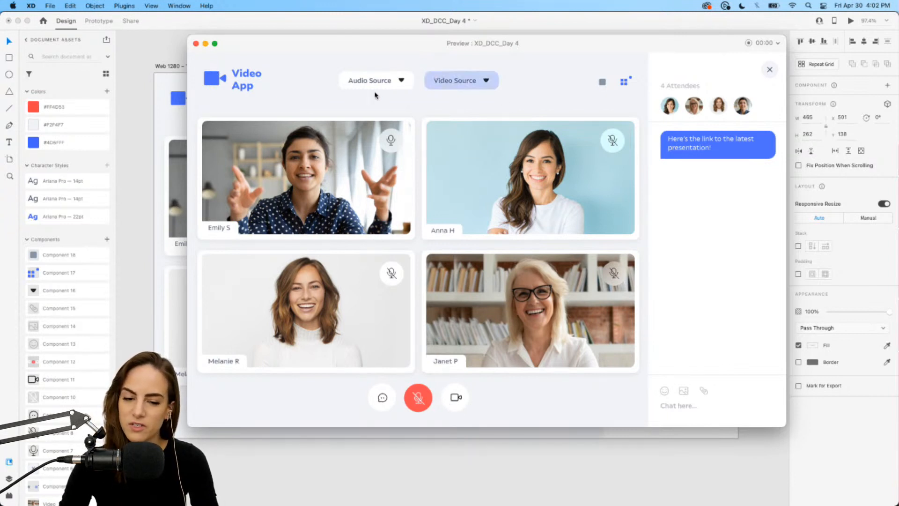
{"action": "left_click", "coordinate": [489, 83]}
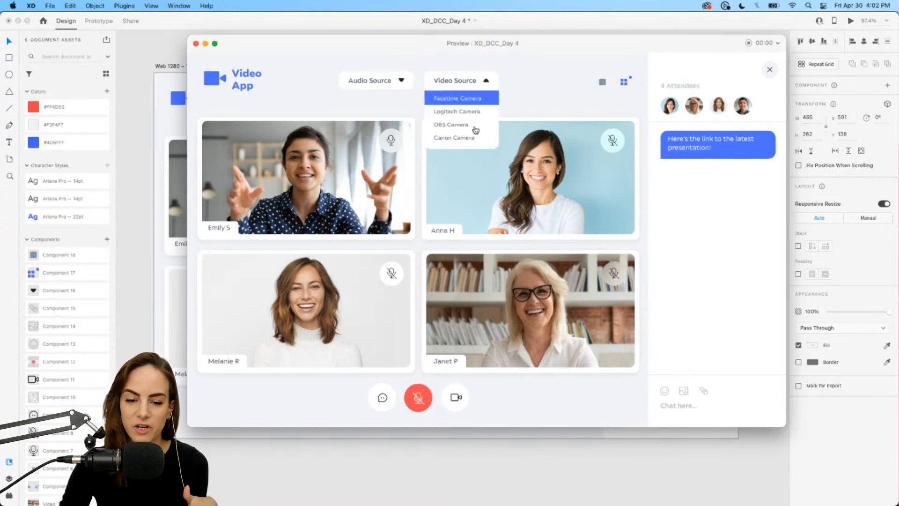
{"action": "left_click", "coordinate": [452, 131]}
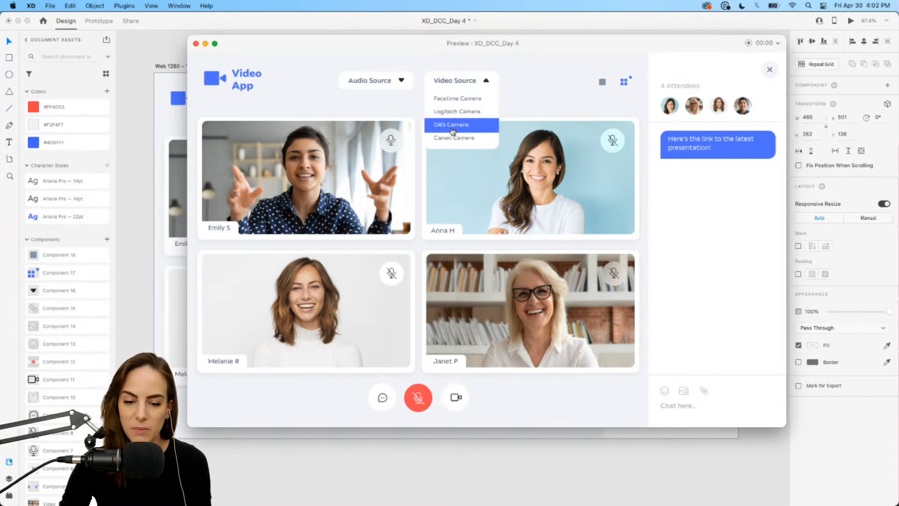
{"action": "left_click", "coordinate": [485, 83]}
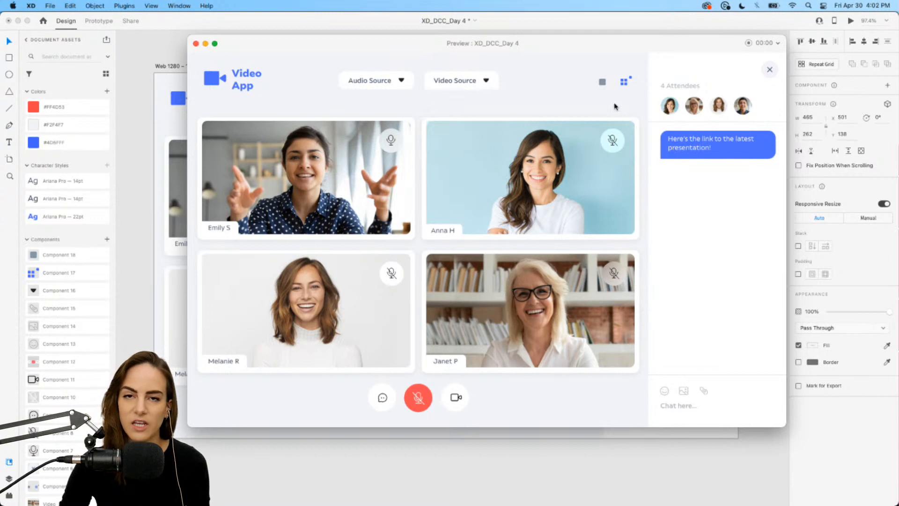
{"action": "left_click", "coordinate": [196, 43]}
Switch to Discord and scroll through the shared submissions in the challenge channel.
{"action": "mouse_move", "coordinate": [314, 502]}
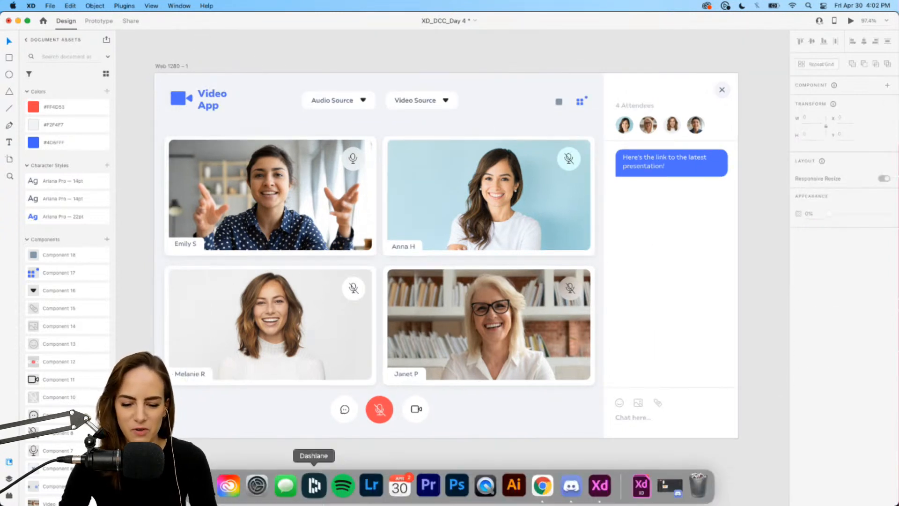
{"action": "left_click", "coordinate": [544, 492]}
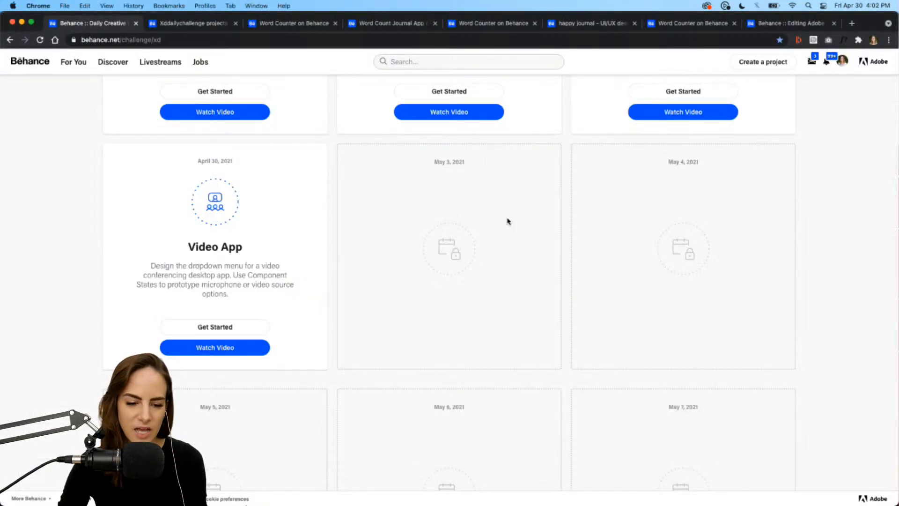
{"action": "scroll", "coordinate": [508, 221], "scroll_direction": "up", "scroll_amount": 12}
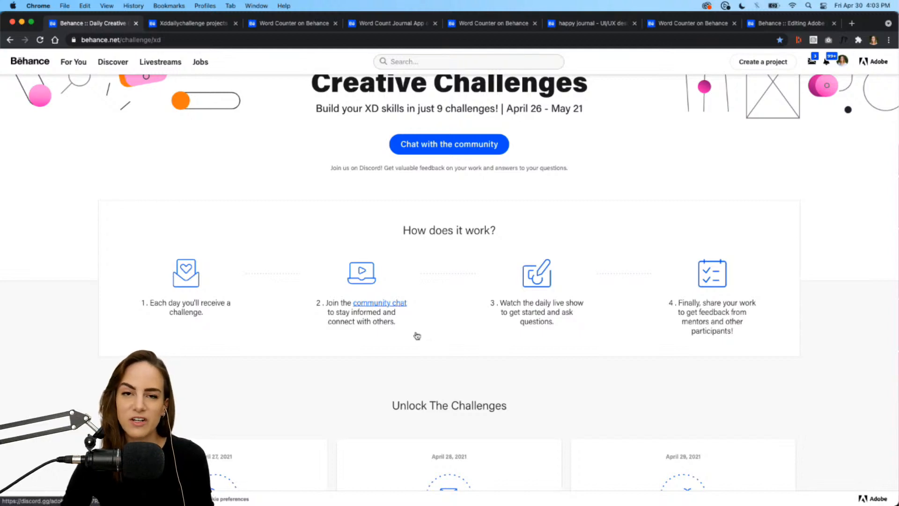
{"action": "left_click", "coordinate": [581, 487]}
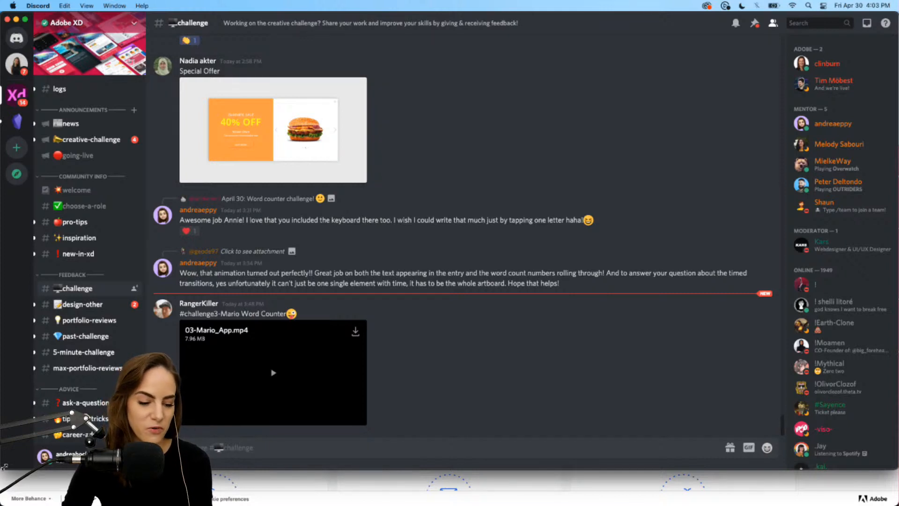
{"action": "left_click_drag", "start_coordinate": [3, 467], "coordinate": [3, 495]}
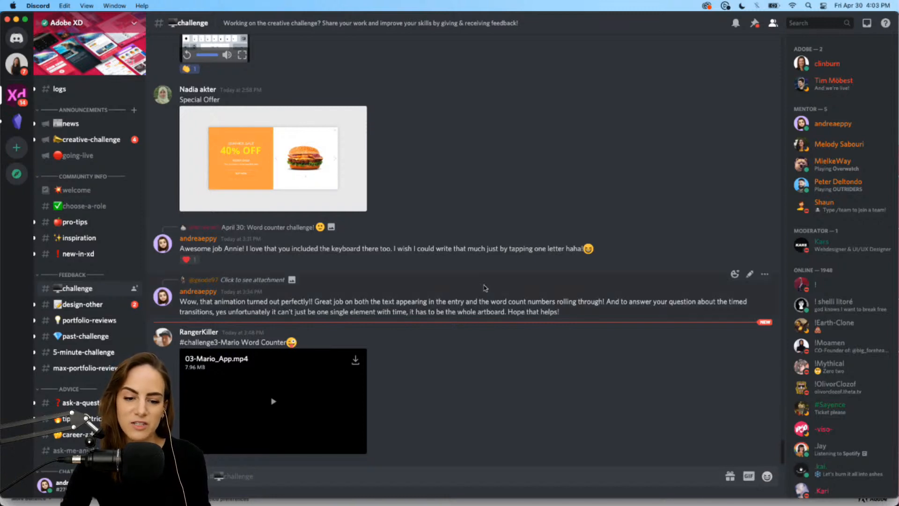
{"action": "scroll", "coordinate": [484, 288], "scroll_direction": "up", "scroll_amount": 10}
{"action": "scroll", "coordinate": [485, 288], "scroll_direction": "up", "scroll_amount": 12}
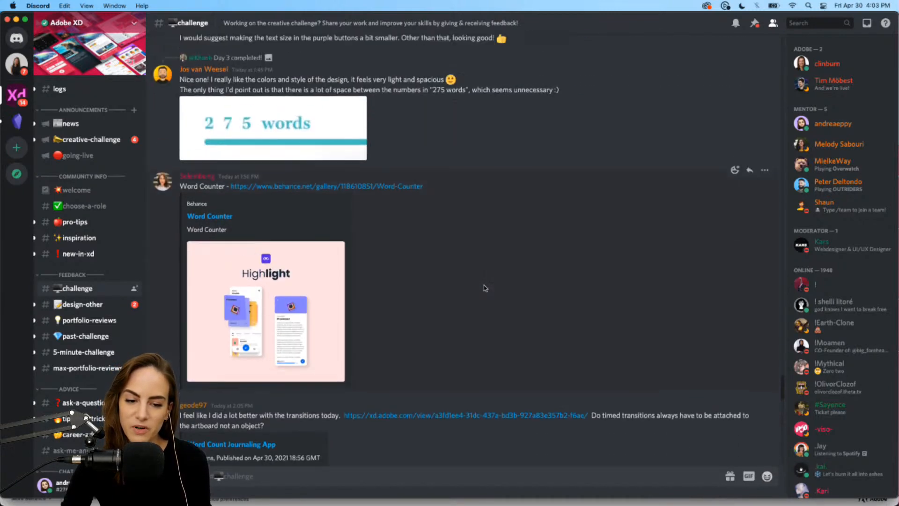
{"action": "scroll", "coordinate": [485, 288], "scroll_direction": "up", "scroll_amount": 5}
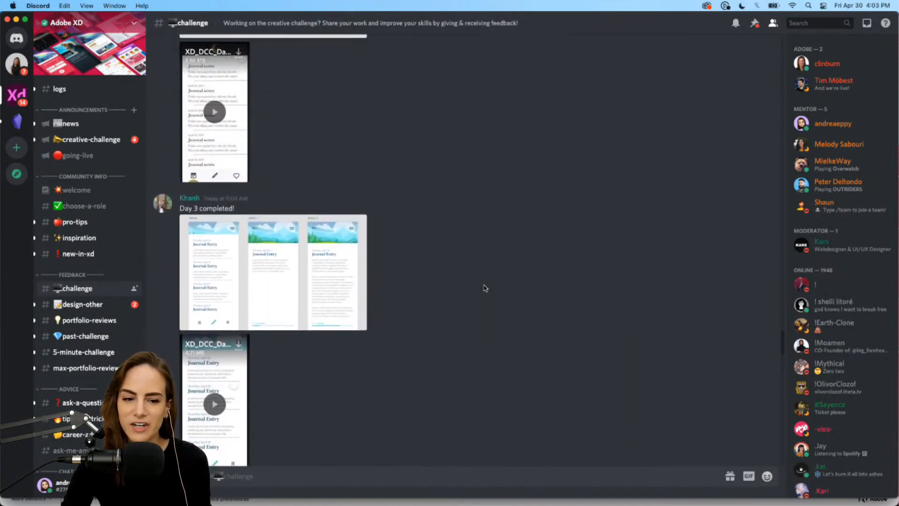
Return to Adobe XD and navigate the canvas to the challenge prompt card.
{"action": "key", "text": "super+m"}
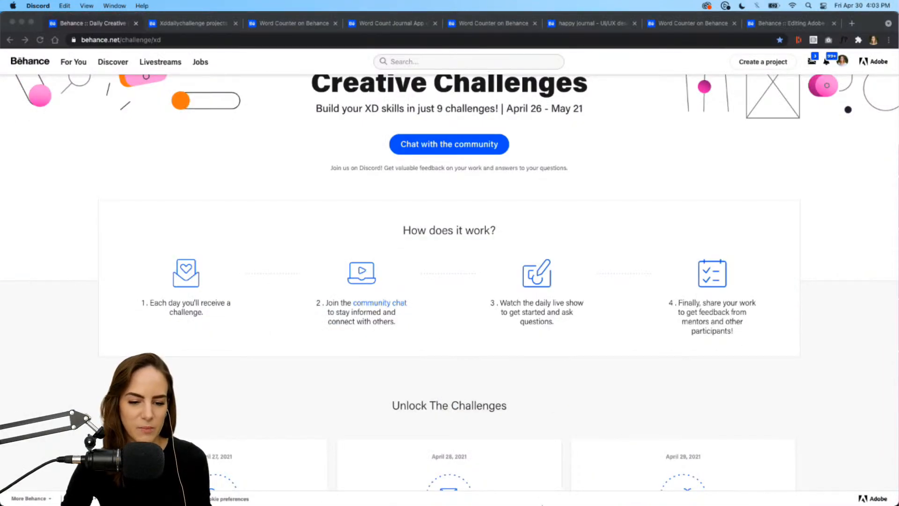
{"action": "left_click", "coordinate": [594, 491]}
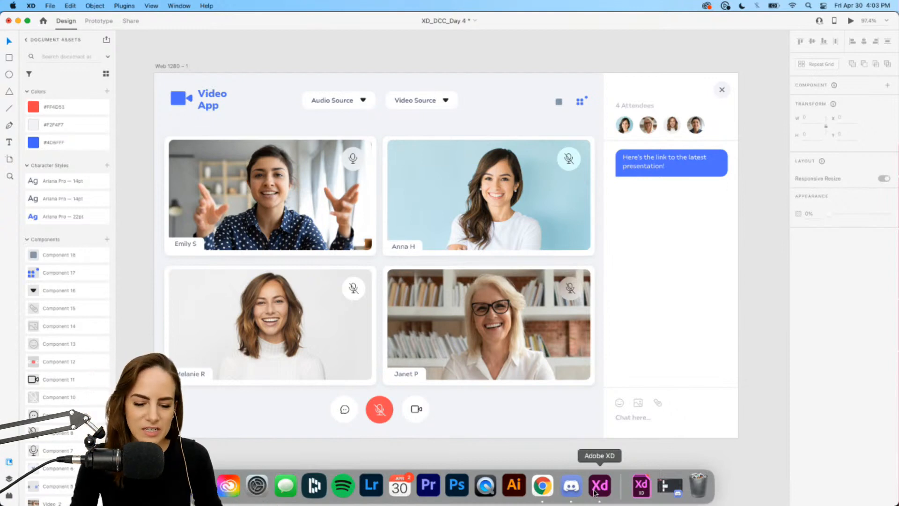
{"action": "scroll", "coordinate": [468, 192], "scroll_direction": "down", "scroll_amount": 5}
{"action": "scroll", "coordinate": [466, 189], "scroll_direction": "left", "scroll_amount": 3}
{"action": "scroll", "coordinate": [466, 189], "scroll_direction": "up", "scroll_amount": 5}
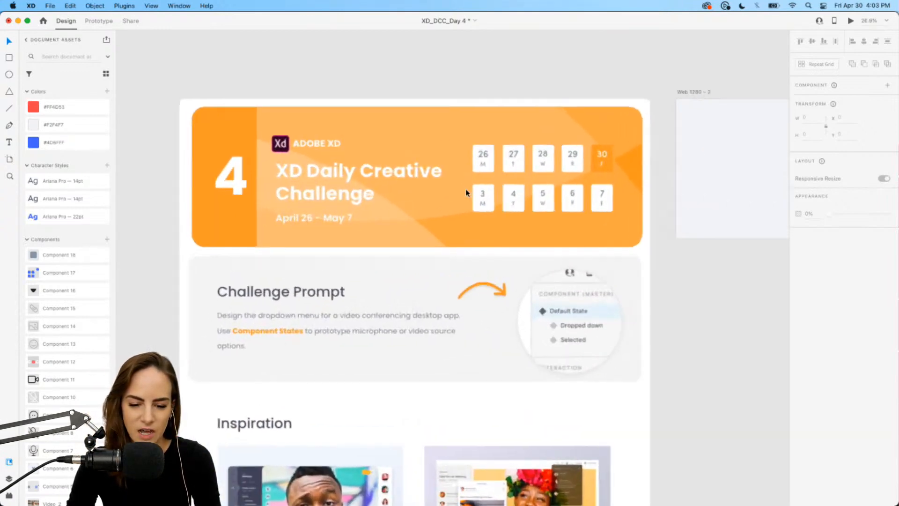
{"action": "scroll", "coordinate": [465, 189], "scroll_direction": "down", "scroll_amount": 3}
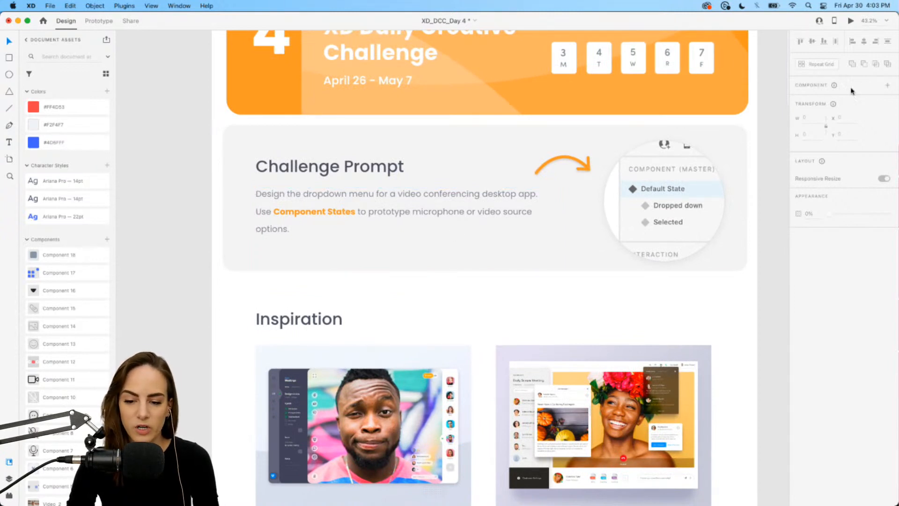
{"action": "scroll", "coordinate": [416, 169], "scroll_direction": "right", "scroll_amount": 2}
{"action": "scroll", "coordinate": [416, 169], "scroll_direction": "up", "scroll_amount": 1}
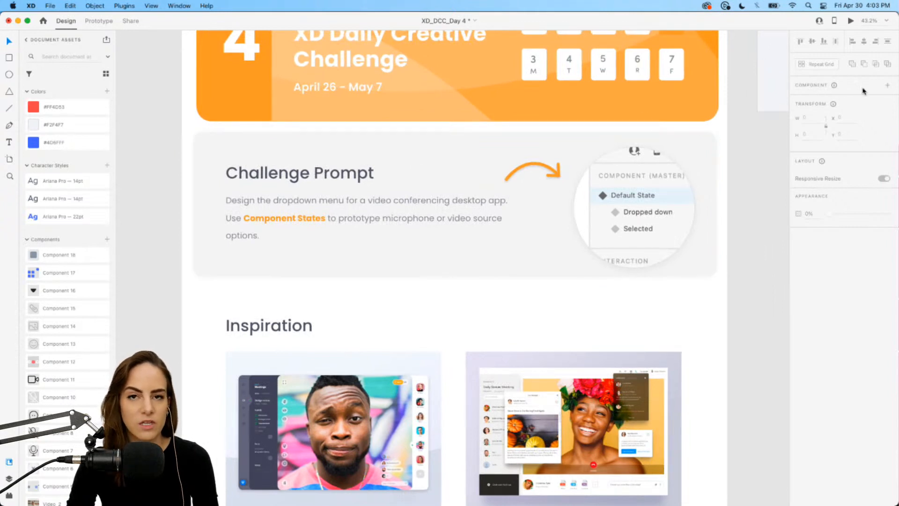
Examine the challenge card's inspiration designs, resource booklet and tips from Andrea.
{"action": "left_click", "coordinate": [94, 23]}
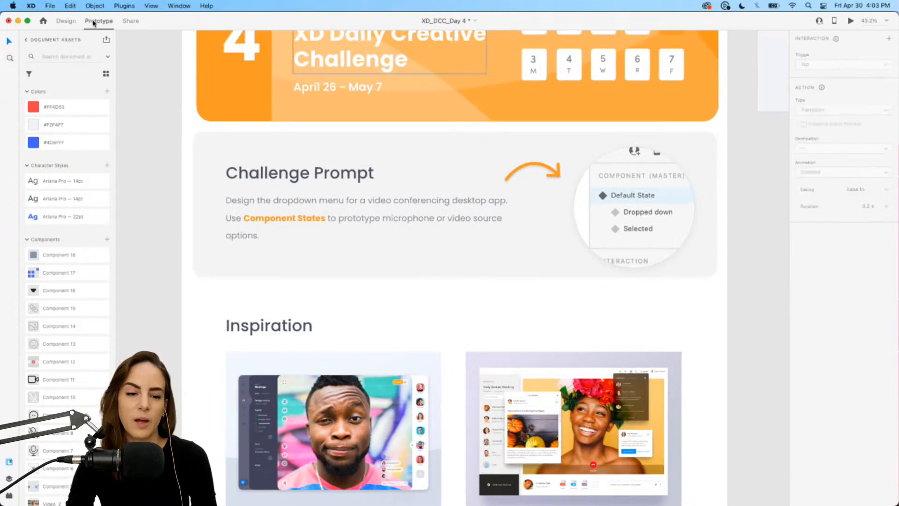
{"action": "left_click", "coordinate": [66, 22]}
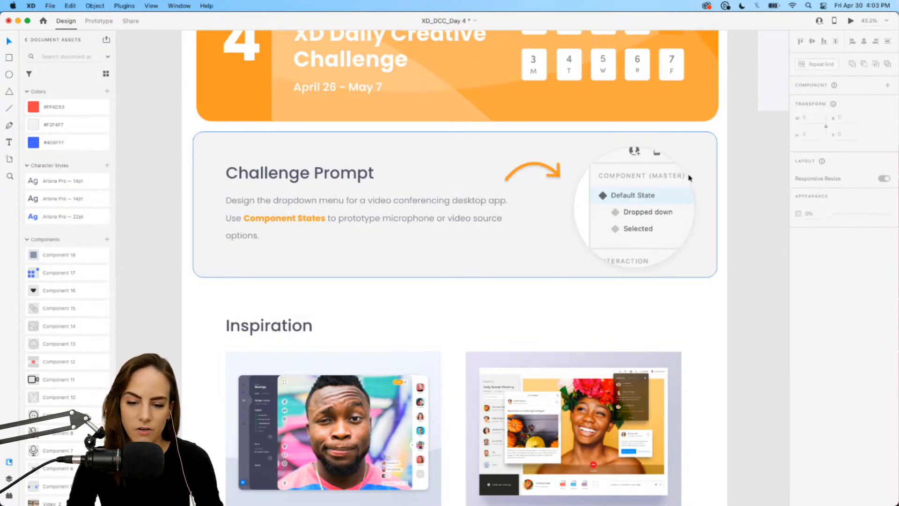
{"action": "scroll", "coordinate": [688, 178], "scroll_direction": "down", "scroll_amount": 10}
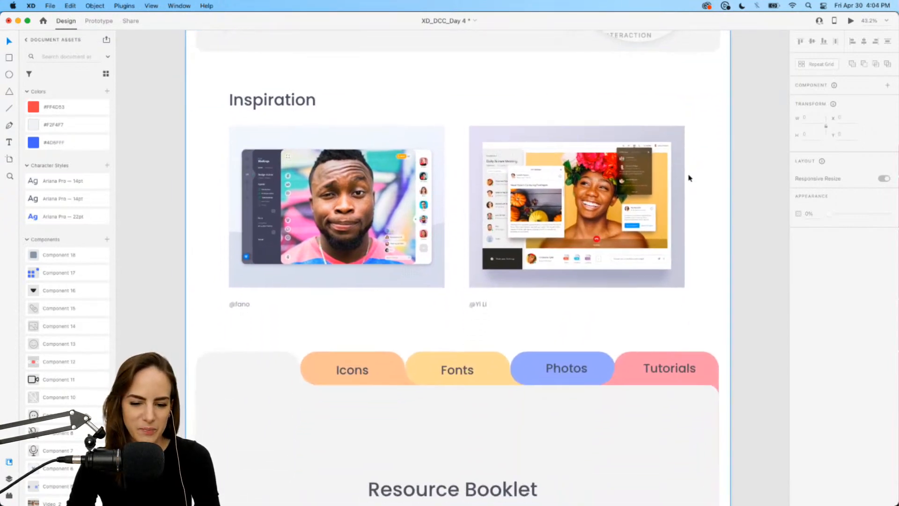
{"action": "scroll", "coordinate": [682, 130], "scroll_direction": "up", "scroll_amount": 6}
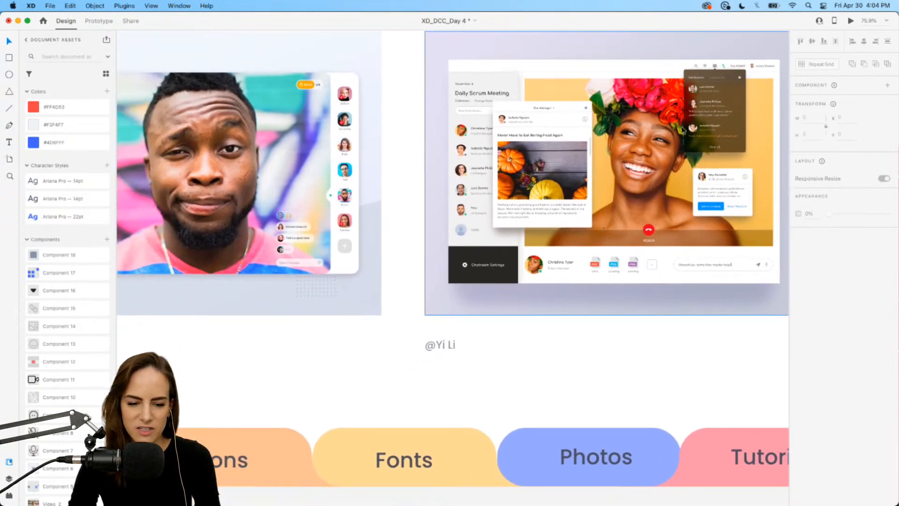
{"action": "scroll", "coordinate": [488, 146], "scroll_direction": "up", "scroll_amount": 5}
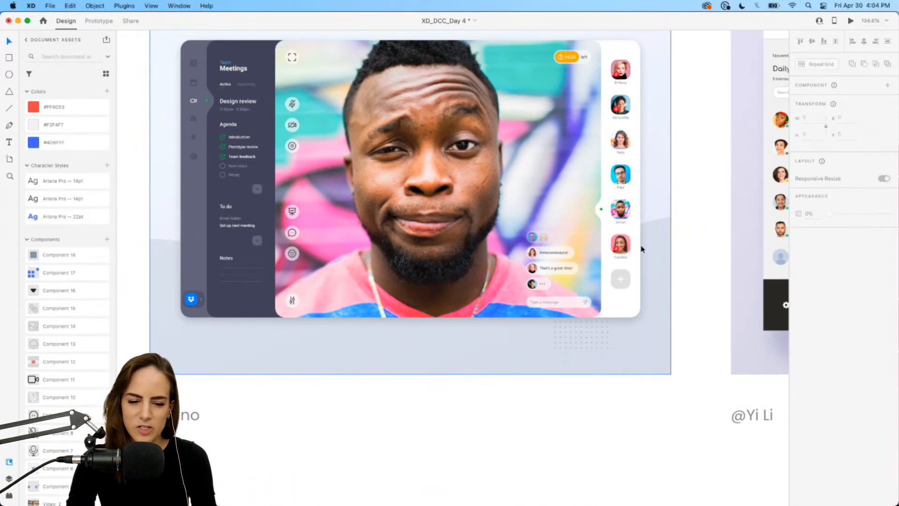
{"action": "scroll", "coordinate": [642, 248], "scroll_direction": "up", "scroll_amount": 1}
{"action": "scroll", "coordinate": [642, 249], "scroll_direction": "right", "scroll_amount": 10}
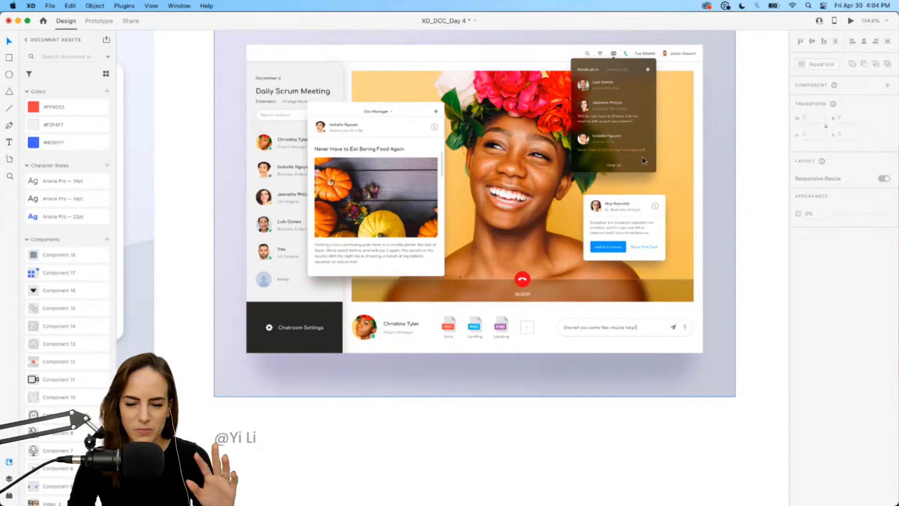
{"action": "scroll", "coordinate": [644, 161], "scroll_direction": "down", "scroll_amount": 10}
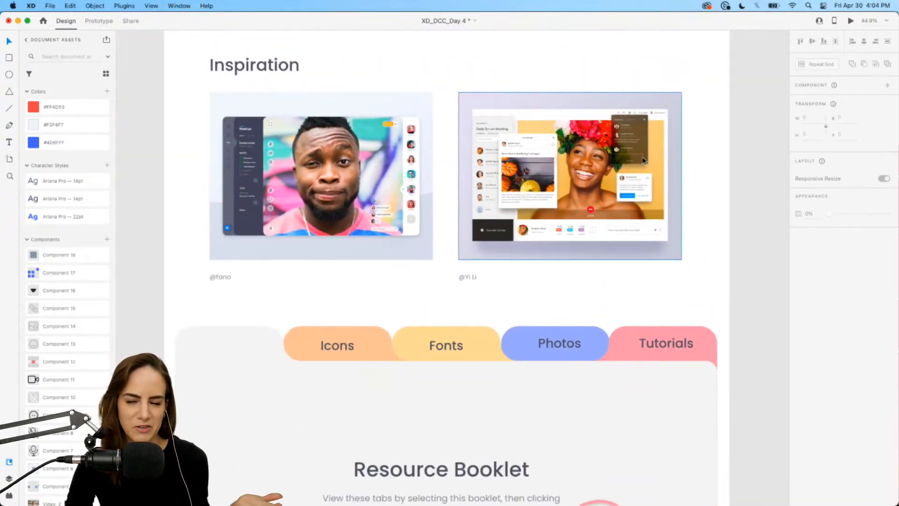
{"action": "scroll", "coordinate": [644, 161], "scroll_direction": "down", "scroll_amount": 5}
{"action": "scroll", "coordinate": [644, 161], "scroll_direction": "down", "scroll_amount": 4}
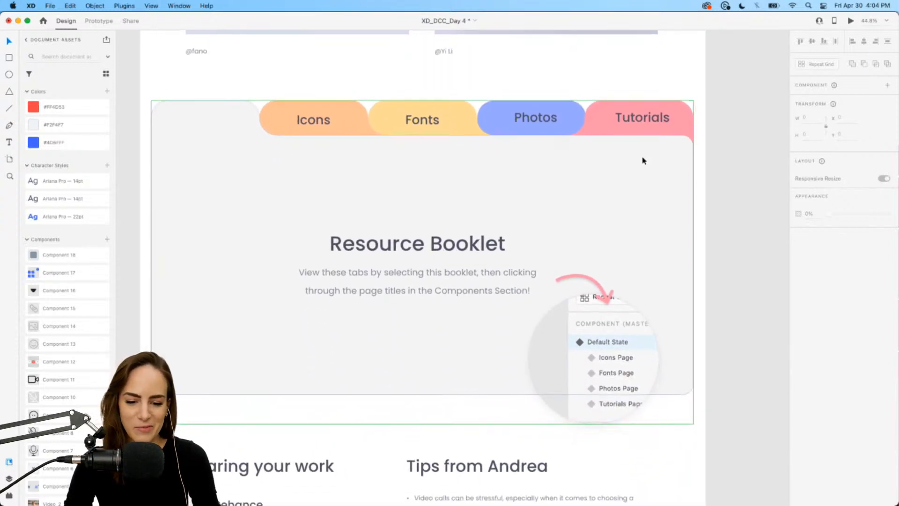
{"action": "scroll", "coordinate": [644, 160], "scroll_direction": "down", "scroll_amount": 5}
{"action": "scroll", "coordinate": [644, 160], "scroll_direction": "up", "scroll_amount": 5}
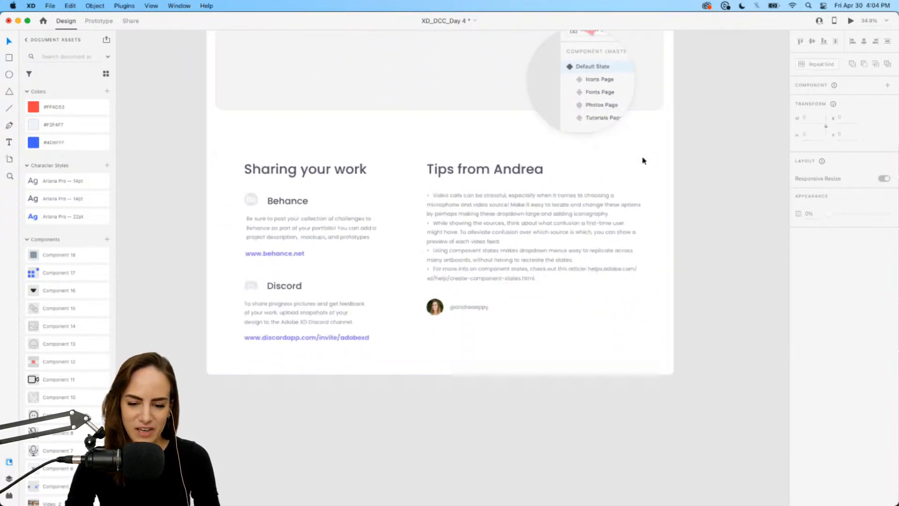
{"action": "scroll", "coordinate": [644, 156], "scroll_direction": "up", "scroll_amount": 2}
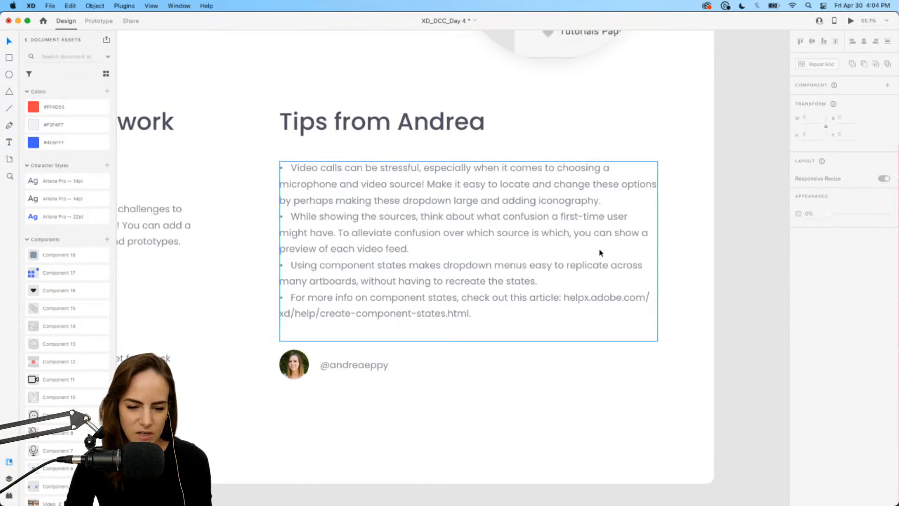
{"action": "scroll", "coordinate": [600, 253], "scroll_direction": "down", "scroll_amount": 5}
{"action": "scroll", "coordinate": [601, 253], "scroll_direction": "up", "scroll_amount": 6}
{"action": "scroll", "coordinate": [601, 253], "scroll_direction": "right", "scroll_amount": 4}
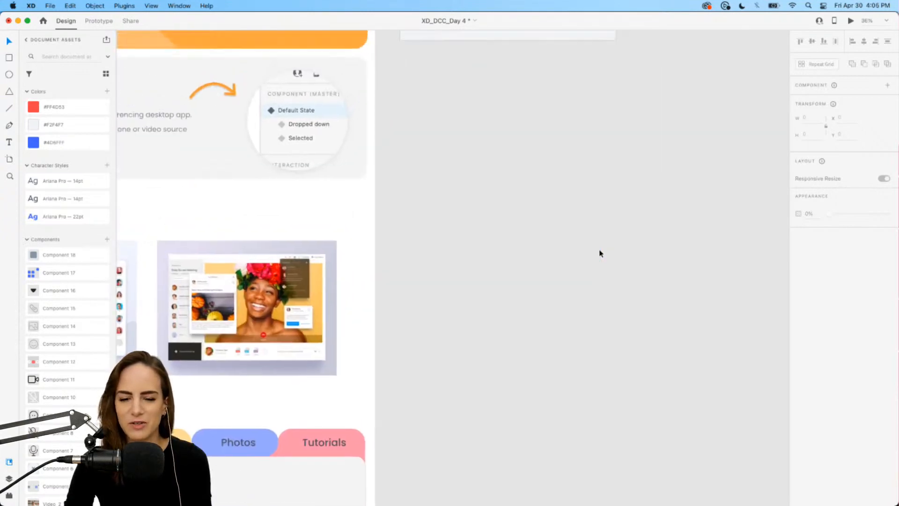
{"action": "scroll", "coordinate": [601, 253], "scroll_direction": "up", "scroll_amount": 5}
{"action": "scroll", "coordinate": [600, 253], "scroll_direction": "up", "scroll_amount": 3}
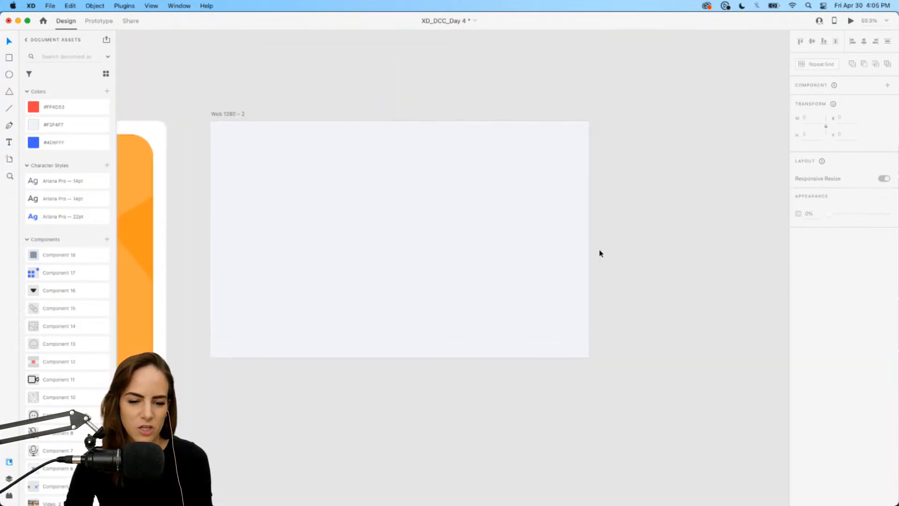
{"action": "scroll", "coordinate": [600, 253], "scroll_direction": "up", "scroll_amount": 3}
{"action": "scroll", "coordinate": [601, 253], "scroll_direction": "left", "scroll_amount": 3}
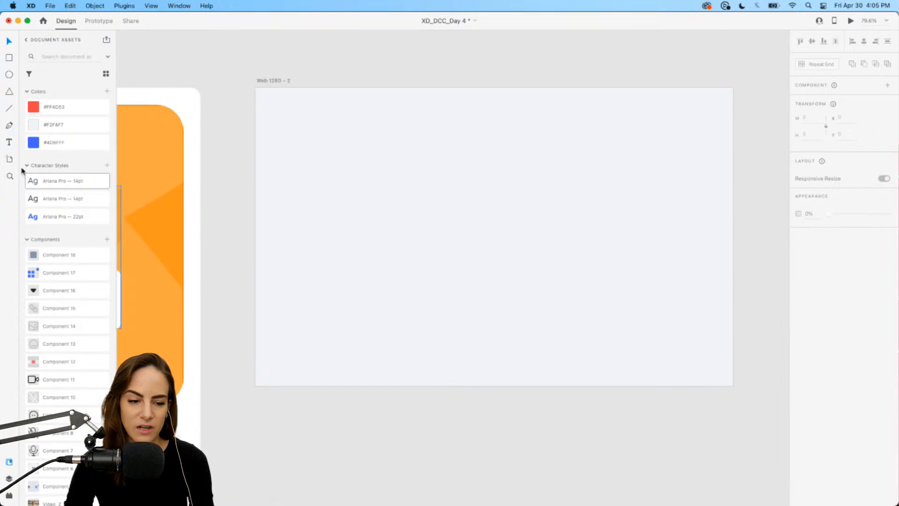
{"action": "left_click", "coordinate": [10, 159]}
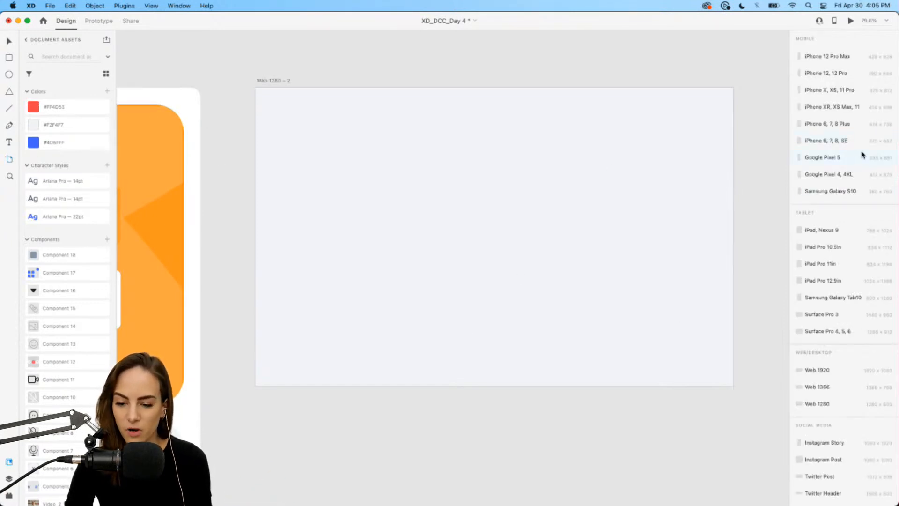
{"action": "scroll", "coordinate": [863, 155], "scroll_direction": "down", "scroll_amount": 3}
{"action": "scroll", "coordinate": [863, 156], "scroll_direction": "down", "scroll_amount": 2}
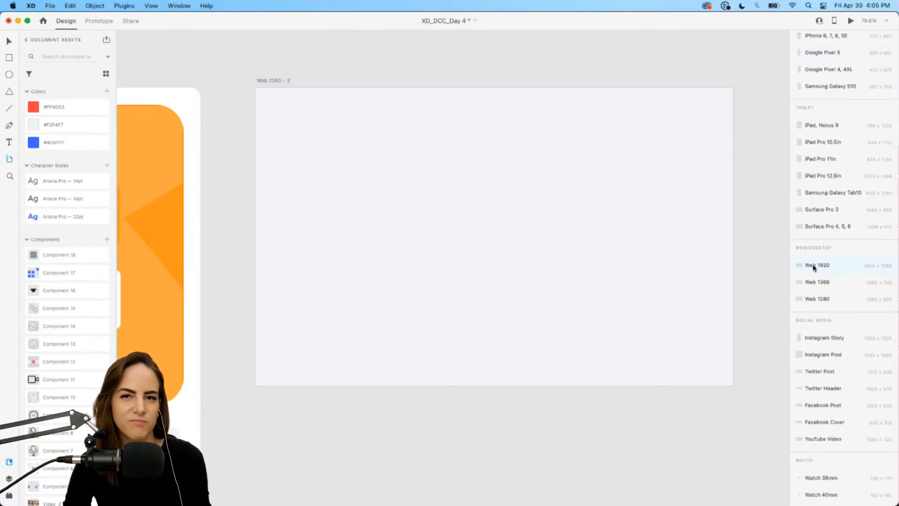
{"action": "scroll", "coordinate": [482, 216], "scroll_direction": "right", "scroll_amount": 3}
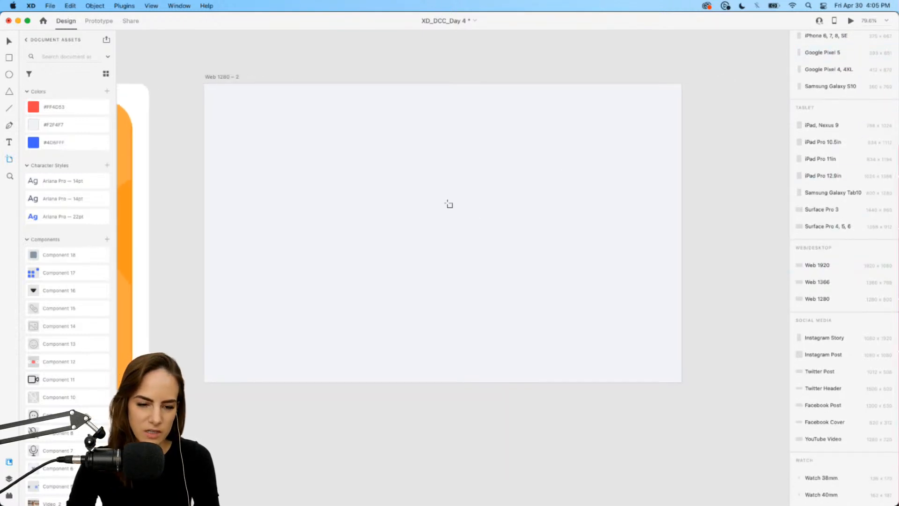
{"action": "mouse_move", "coordinate": [710, 84]}
{"action": "left_mouse_down"}
{"action": "mouse_move", "coordinate": [770, 180]}
{"action": "mouse_move", "coordinate": [783, 272]}
{"action": "mouse_move", "coordinate": [719, 235]}
{"action": "mouse_move", "coordinate": [731, 261]}
{"action": "left_mouse_up"}
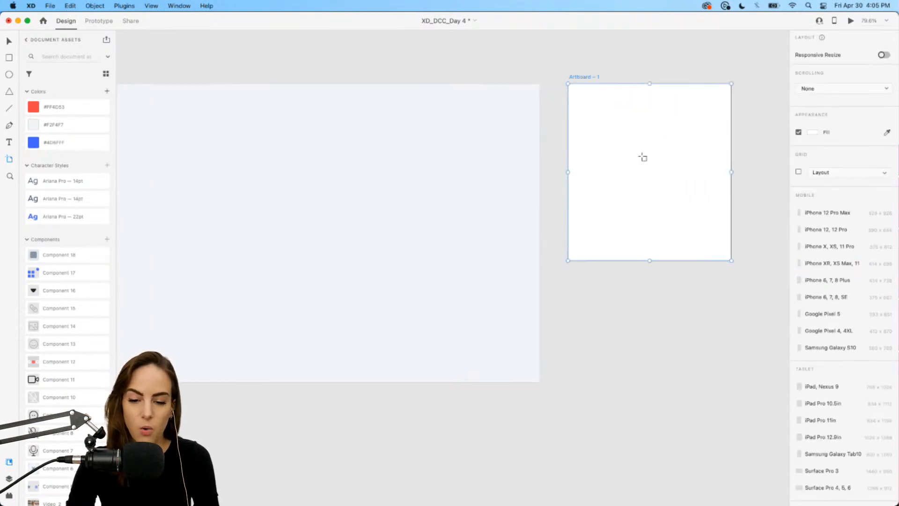
{"action": "key", "text": "super+z"}
{"action": "key", "text": "super+z"}
{"action": "key", "text": "super+z"}
Draw a borderless sidebar rectangle about 314 × 800 along the right edge of the Web 1280 – 2 artboard.
{"action": "scroll", "coordinate": [584, 94], "scroll_direction": "right", "scroll_amount": 4}
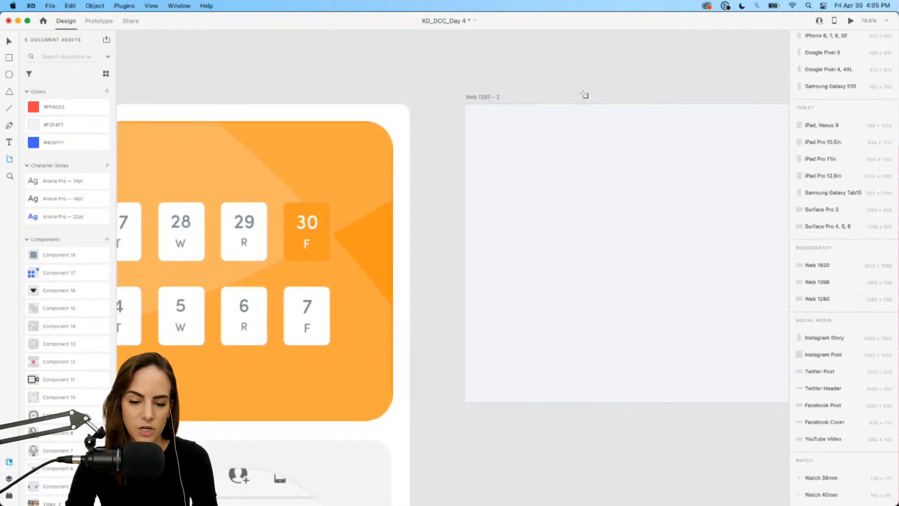
{"action": "scroll", "coordinate": [584, 95], "scroll_direction": "right", "scroll_amount": 5}
{"action": "key", "text": "v"}
{"action": "left_click", "coordinate": [195, 89]}
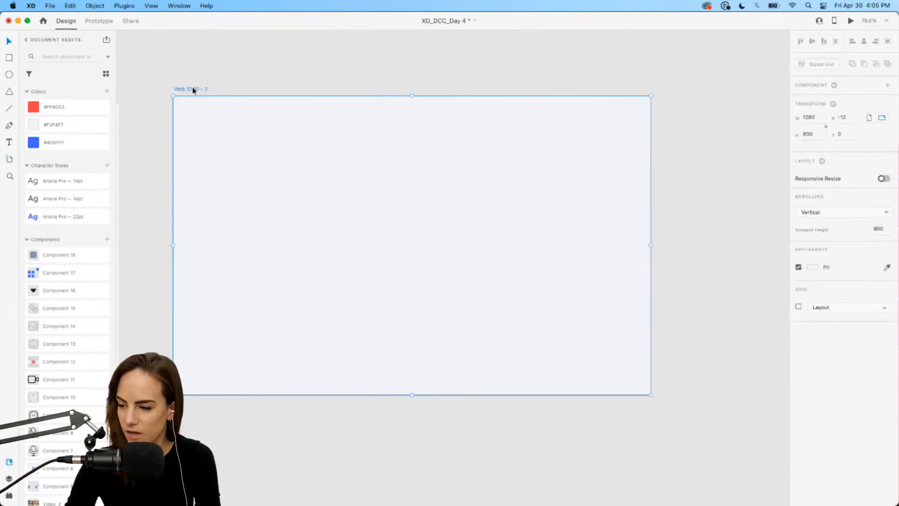
{"action": "scroll", "coordinate": [288, 112], "scroll_direction": "left", "scroll_amount": 3}
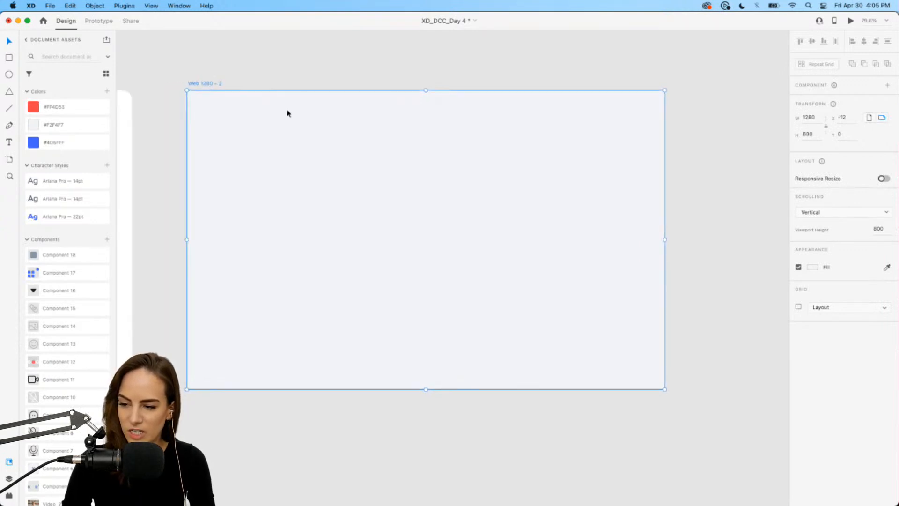
{"action": "left_click", "coordinate": [321, 61]}
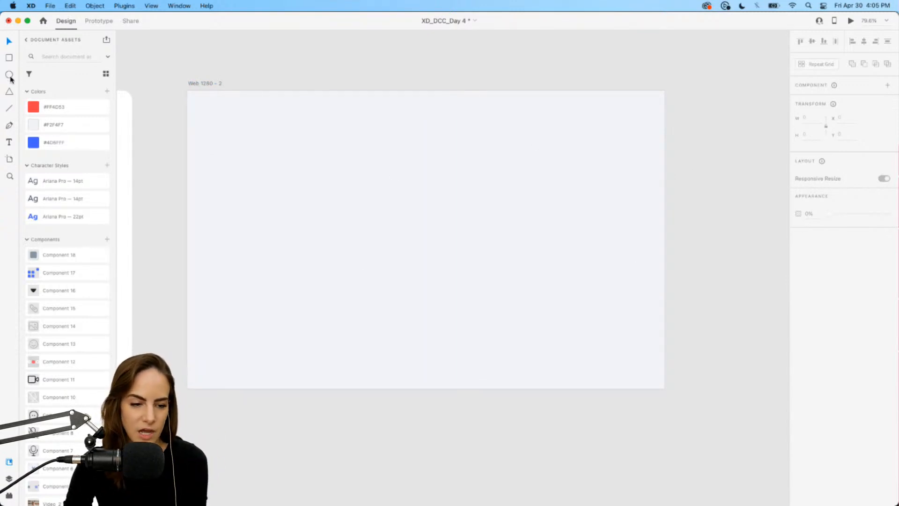
{"action": "left_click", "coordinate": [9, 57]}
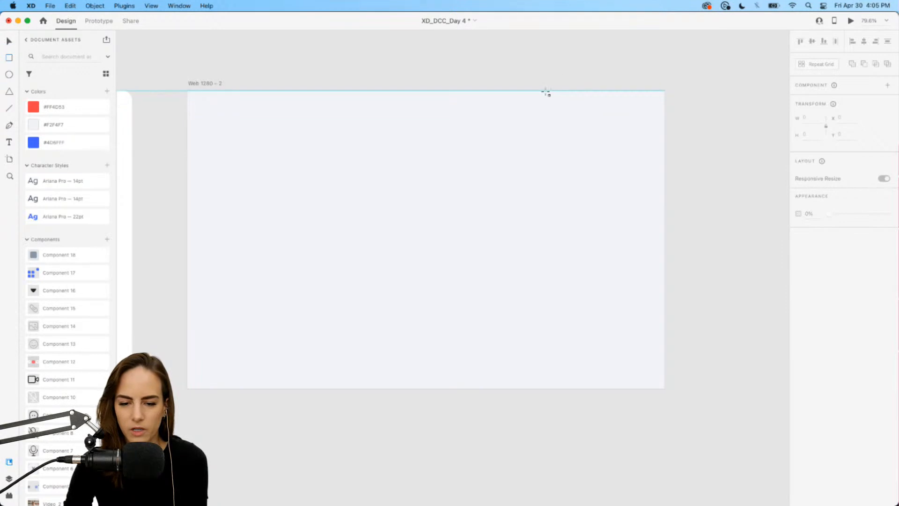
{"action": "left_click_drag", "start_coordinate": [546, 91], "coordinate": [665, 391]}
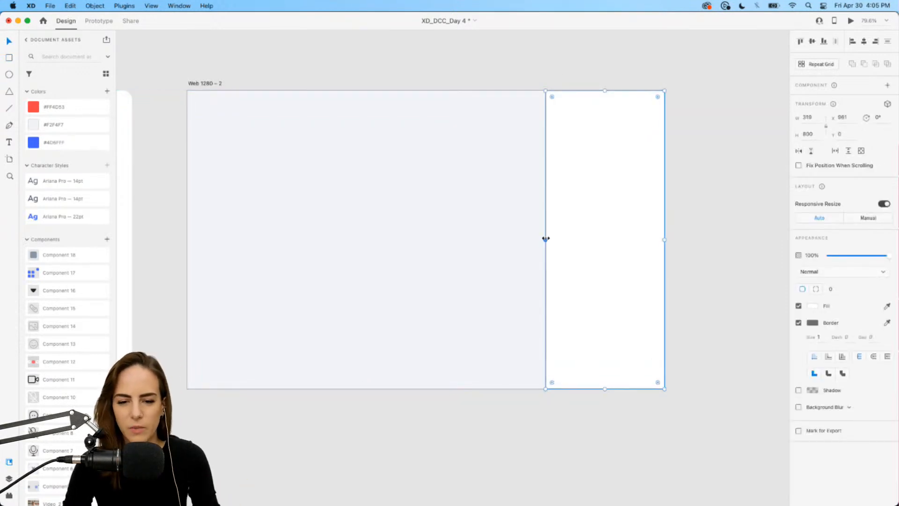
{"action": "left_click_drag", "start_coordinate": [546, 239], "coordinate": [548, 239]}
{"action": "left_click", "coordinate": [798, 323]}
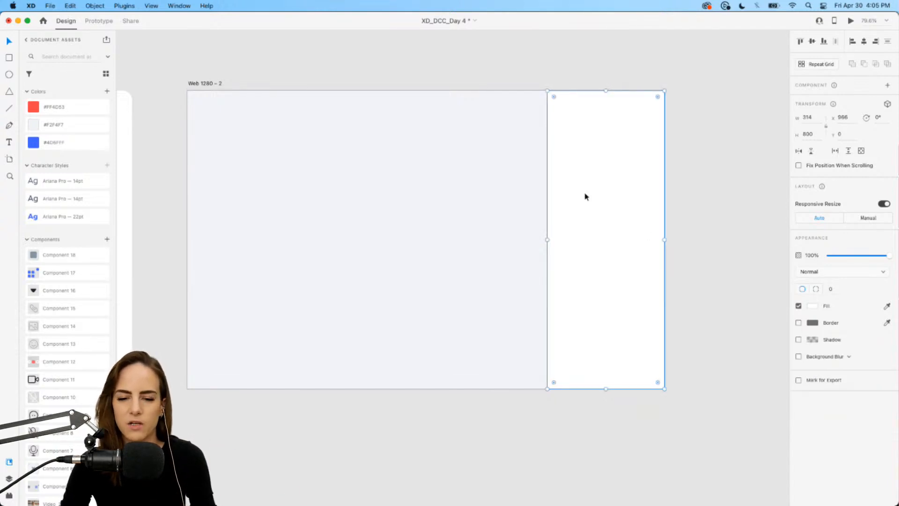
{"action": "left_click", "coordinate": [531, 238]}
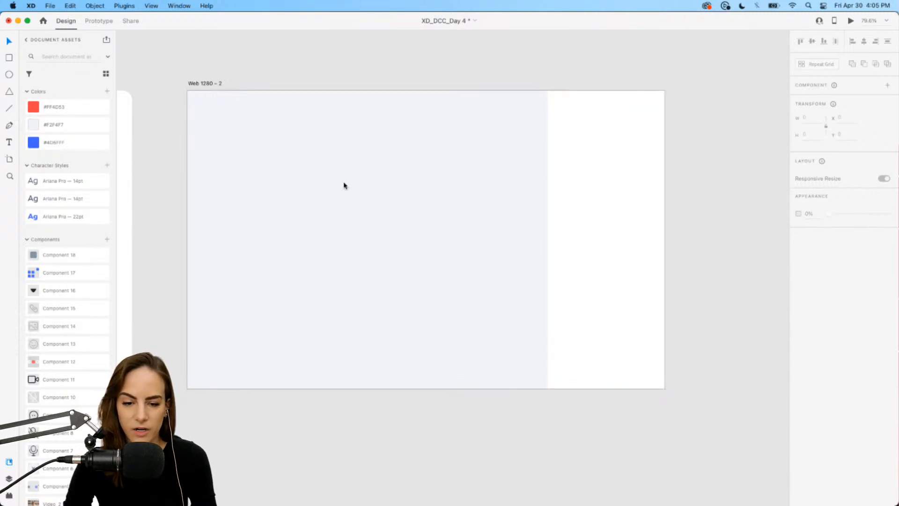
Draw a borderless button rectangle about 163 × 42 near the artboard's top and duplicate it beside itself.
{"action": "key", "text": "super+1"}
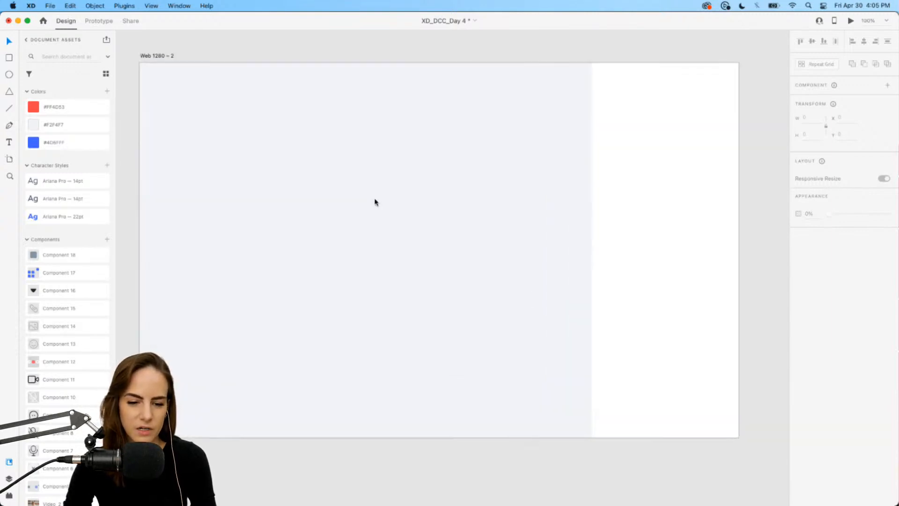
{"action": "key", "text": "r"}
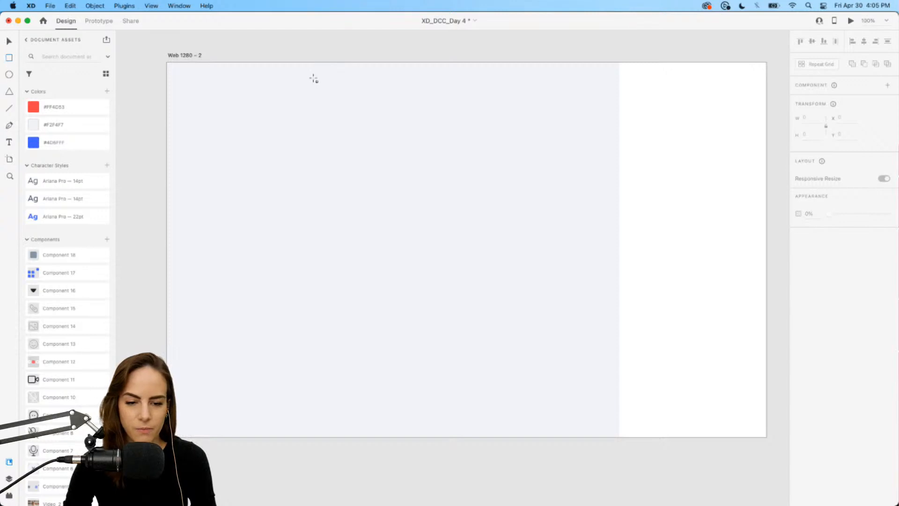
{"action": "mouse_move", "coordinate": [305, 78]}
{"action": "left_mouse_down"}
{"action": "mouse_move", "coordinate": [408, 106]}
{"action": "mouse_move", "coordinate": [364, 94]}
{"action": "left_mouse_up"}
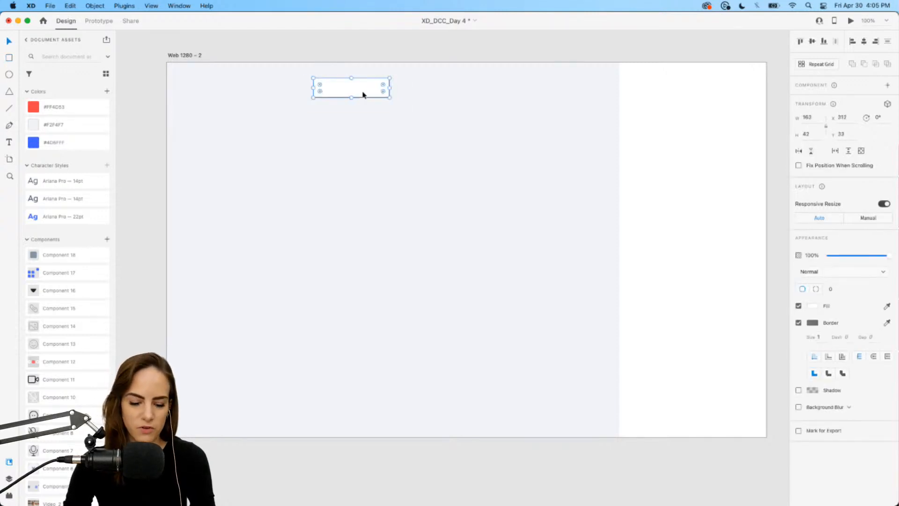
{"action": "left_click", "coordinate": [799, 323]}
{"action": "left_click_drag", "start_coordinate": [334, 88], "coordinate": [363, 92]}
{"action": "left_click", "coordinate": [373, 132]}
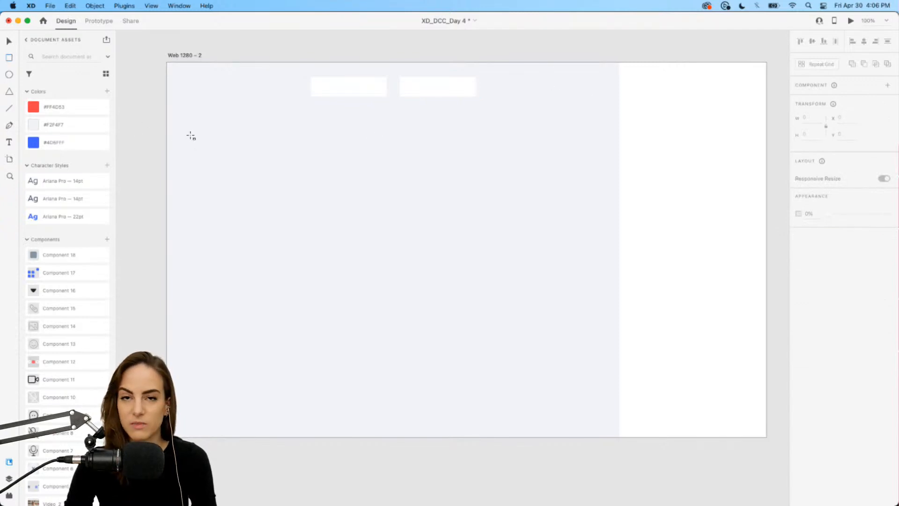
Draw a borderless video tile about 421 × 253 and duplicate it into a two-by-two grid of tiles.
{"action": "left_click_drag", "start_coordinate": [184, 131], "coordinate": [382, 249]}
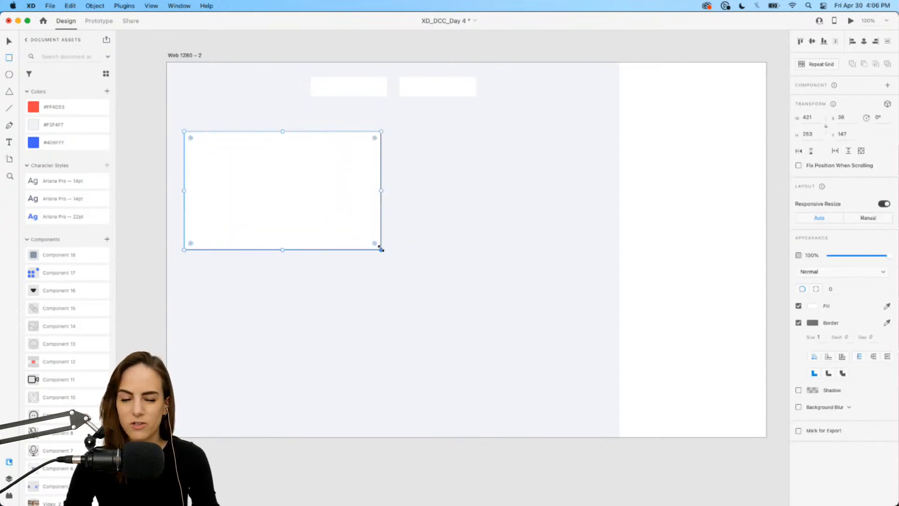
{"action": "key", "text": "v"}
{"action": "left_click", "coordinate": [799, 322]}
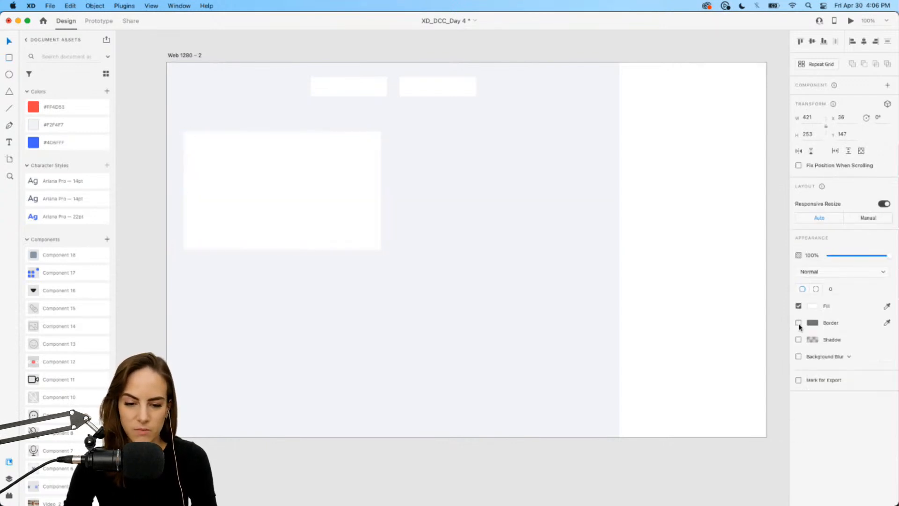
{"action": "left_click_drag", "start_coordinate": [244, 199], "coordinate": [454, 200]}
{"action": "left_click", "coordinate": [304, 199], "text": "shift"}
{"action": "left_click_drag", "start_coordinate": [304, 199], "coordinate": [312, 323]}
{"action": "key", "text": "super+d"}
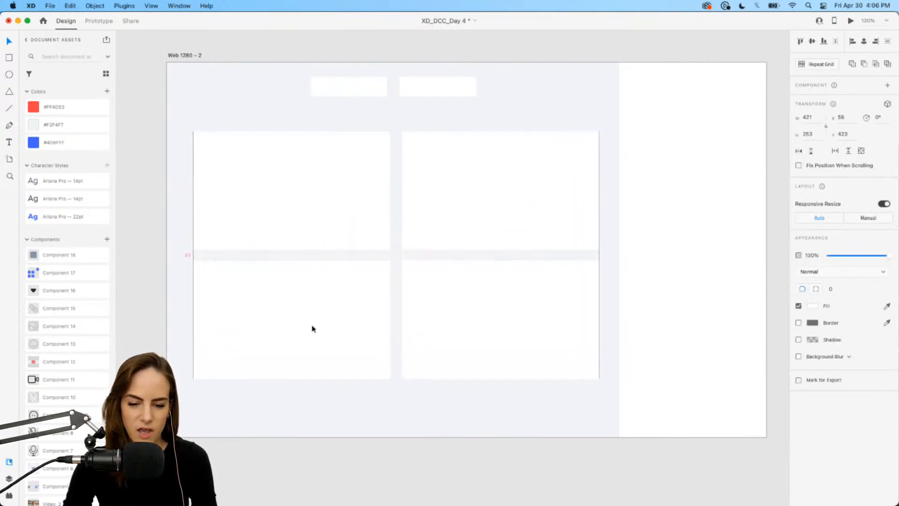
{"action": "left_click", "coordinate": [423, 420]}
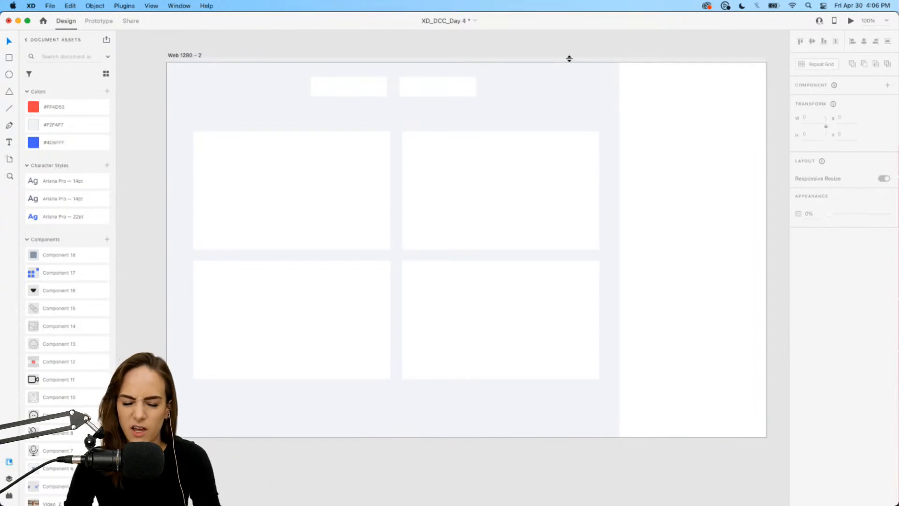
{"action": "scroll", "coordinate": [540, 89], "scroll_direction": "down", "scroll_amount": 2}
{"action": "scroll", "coordinate": [540, 89], "scroll_direction": "right", "scroll_amount": 2}
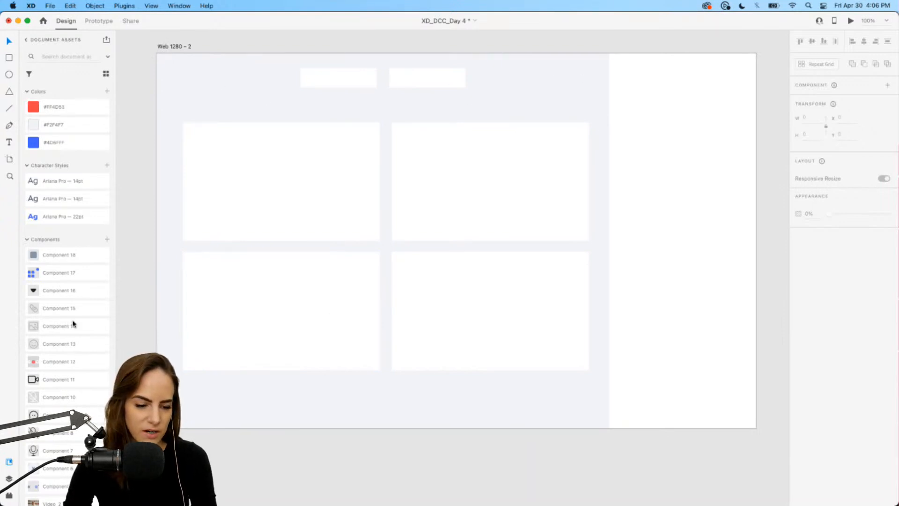
{"action": "scroll", "coordinate": [74, 323], "scroll_direction": "down", "scroll_amount": 5}
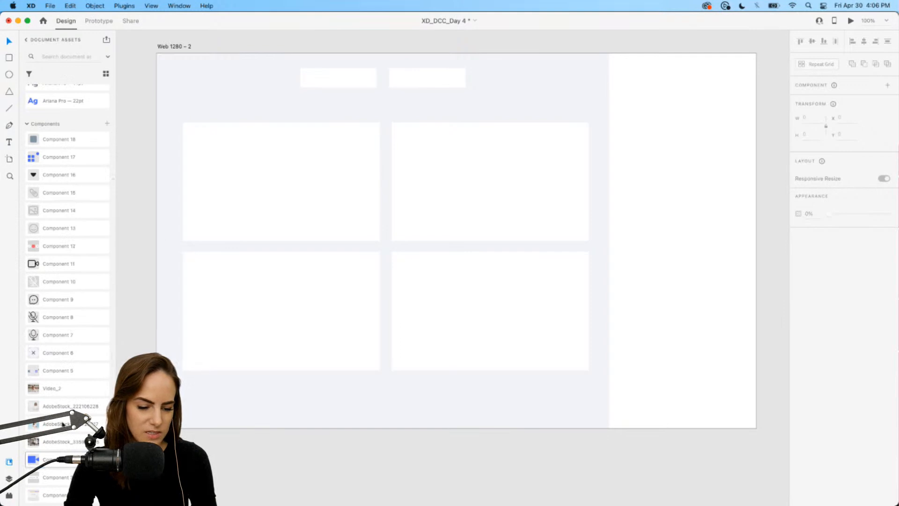
Place the blue video camera logo component at the artboard's top-left corner.
{"action": "left_click_drag", "start_coordinate": [42, 458], "coordinate": [182, 85]}
{"action": "left_click", "coordinate": [255, 101]}
{"action": "left_click", "coordinate": [135, 128]}
{"action": "scroll", "coordinate": [72, 149], "scroll_direction": "up", "scroll_amount": 2}
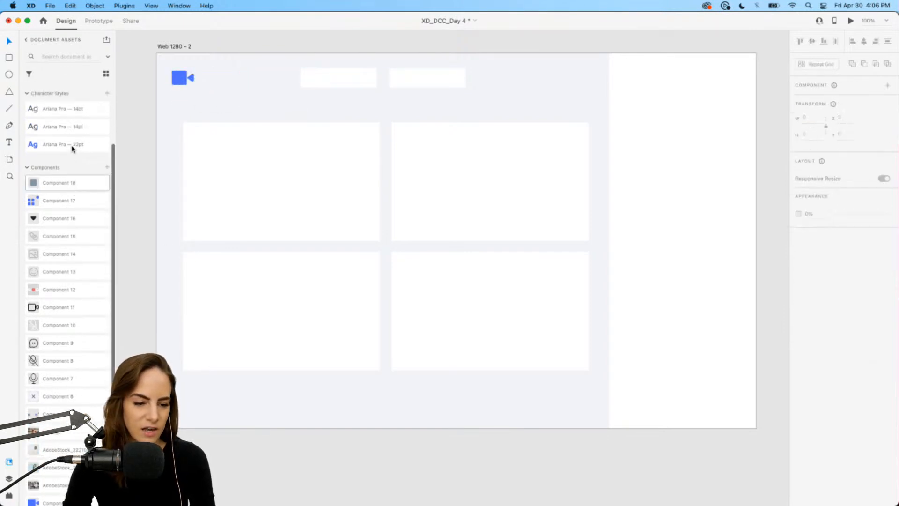
{"action": "scroll", "coordinate": [73, 149], "scroll_direction": "up", "scroll_amount": 2}
Add the text "Video App" beside the logo and apply the Ariana Pro 22pt character style.
{"action": "left_click", "coordinate": [9, 141]}
{"action": "left_click_drag", "start_coordinate": [229, 76], "coordinate": [336, 97]}
{"action": "type", "text": "Video "}
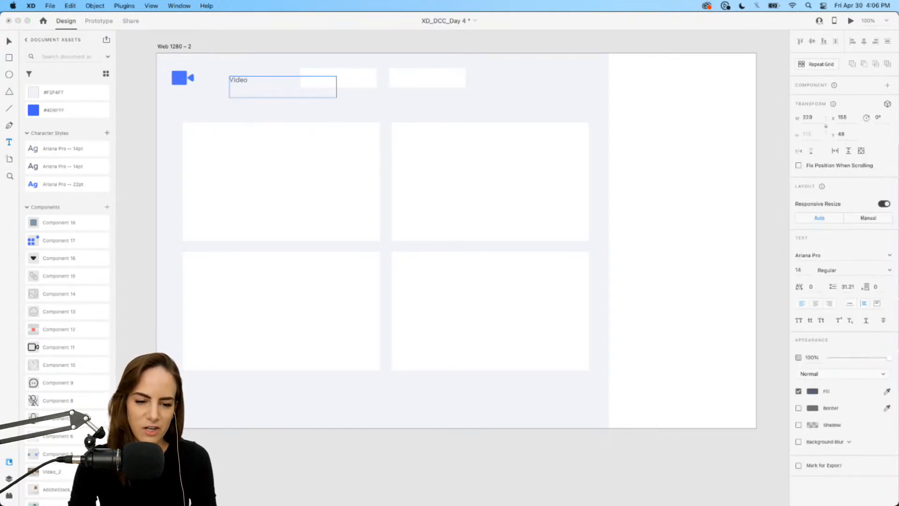
{"action": "type", "text": "App"}
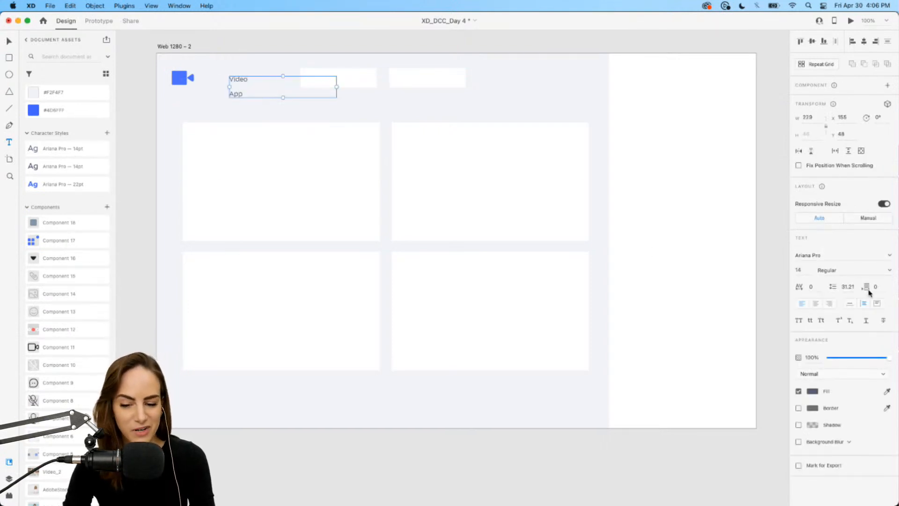
{"action": "left_click", "coordinate": [850, 304]}
{"action": "left_click_drag", "start_coordinate": [236, 87], "coordinate": [215, 82]}
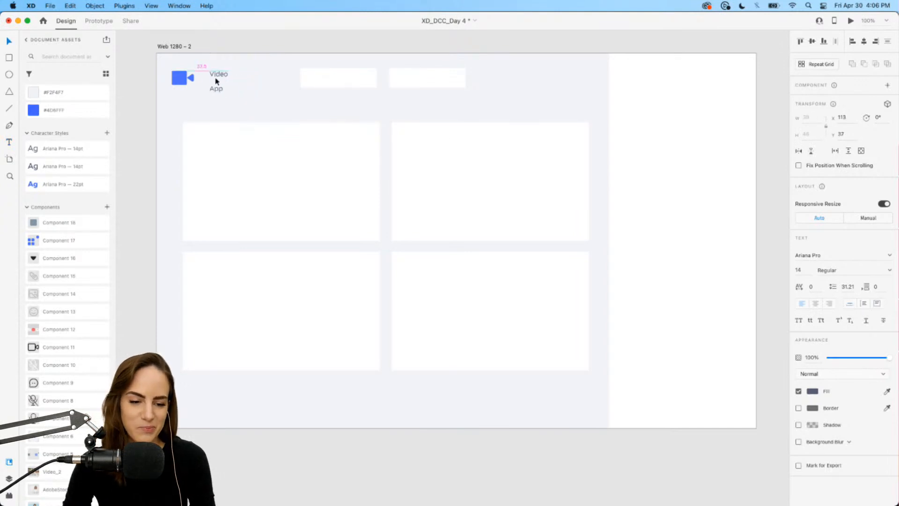
{"action": "left_click", "coordinate": [53, 189]}
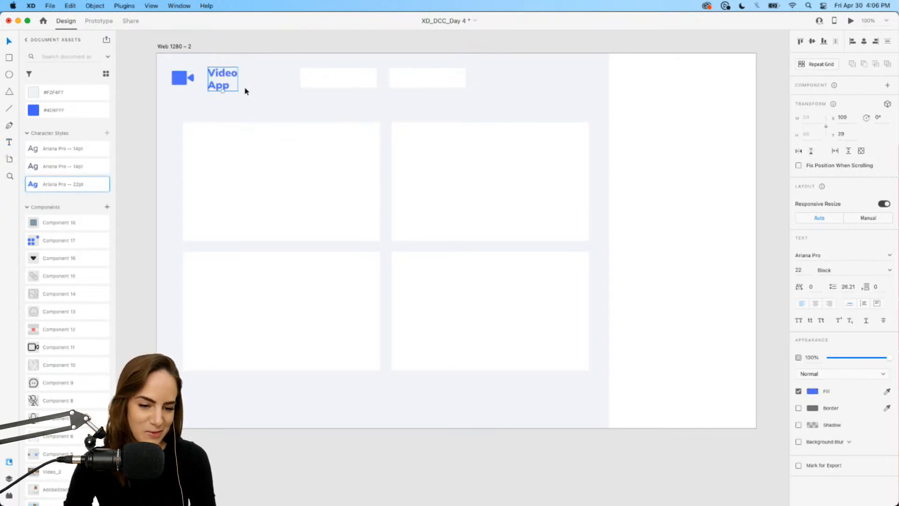
Adjust the logo and Video App text so they line up together.
{"action": "left_click", "coordinate": [182, 82]}
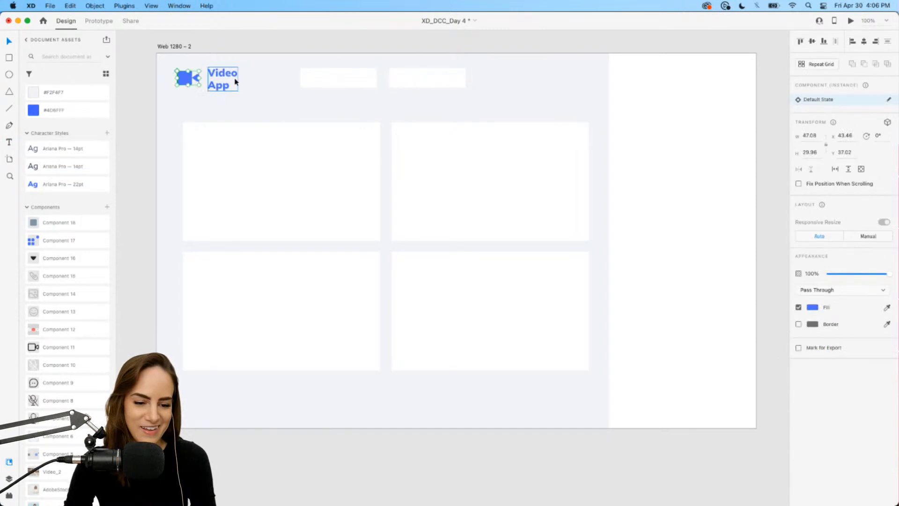
{"action": "left_click_drag", "start_coordinate": [232, 82], "coordinate": [229, 81]}
{"action": "left_click_drag", "start_coordinate": [259, 107], "coordinate": [161, 75]}
{"action": "left_click", "coordinate": [271, 104]}
{"action": "scroll", "coordinate": [290, 96], "scroll_direction": "right", "scroll_amount": 3}
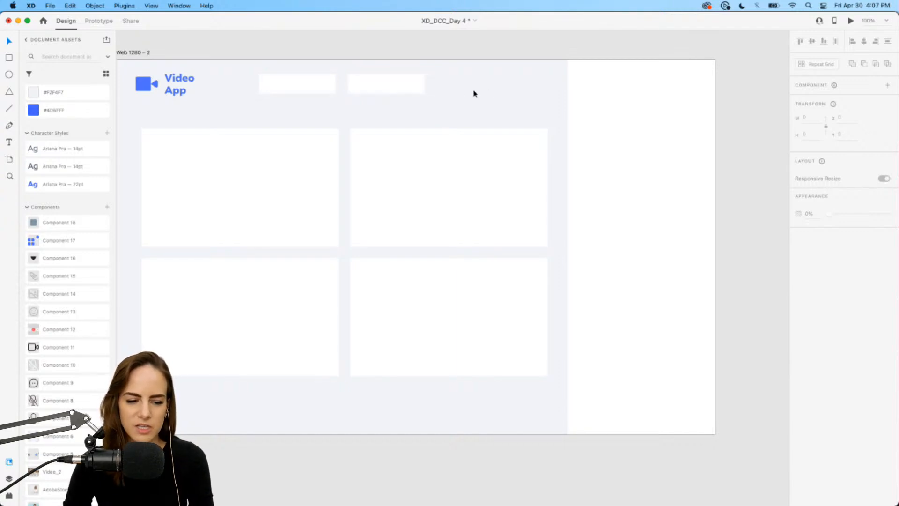
Place the grid icon and grey square avatar components in the artboard's top-right corner and group them.
{"action": "left_click_drag", "start_coordinate": [55, 242], "coordinate": [485, 91]}
{"action": "scroll", "coordinate": [485, 93], "scroll_direction": "up", "scroll_amount": 5}
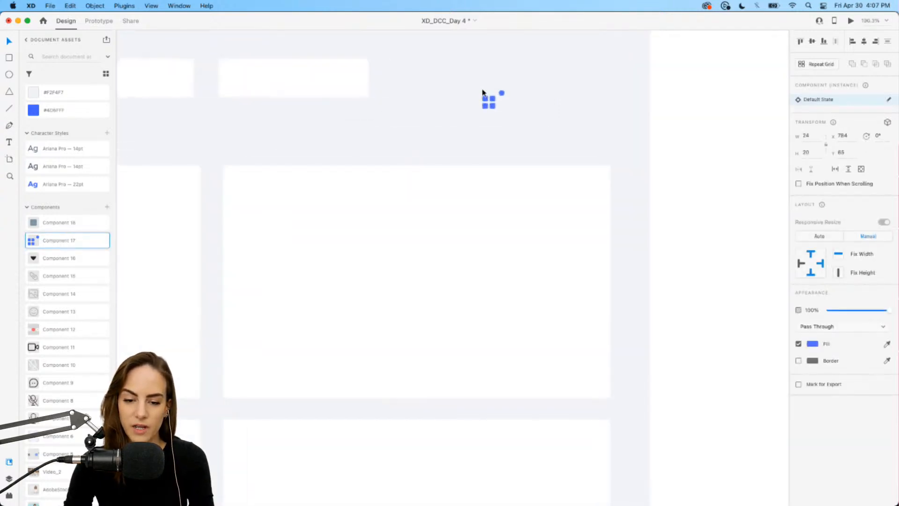
{"action": "left_click", "coordinate": [416, 106]}
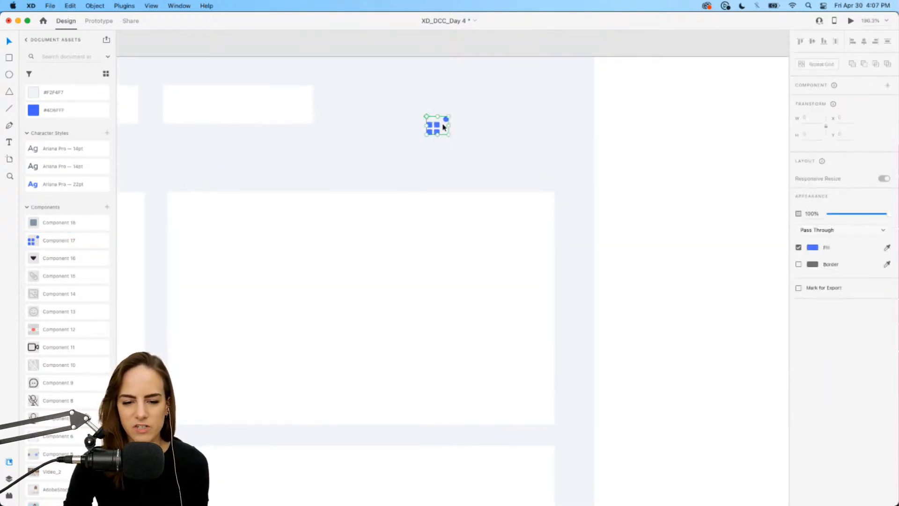
{"action": "left_click_drag", "start_coordinate": [436, 124], "coordinate": [545, 101]}
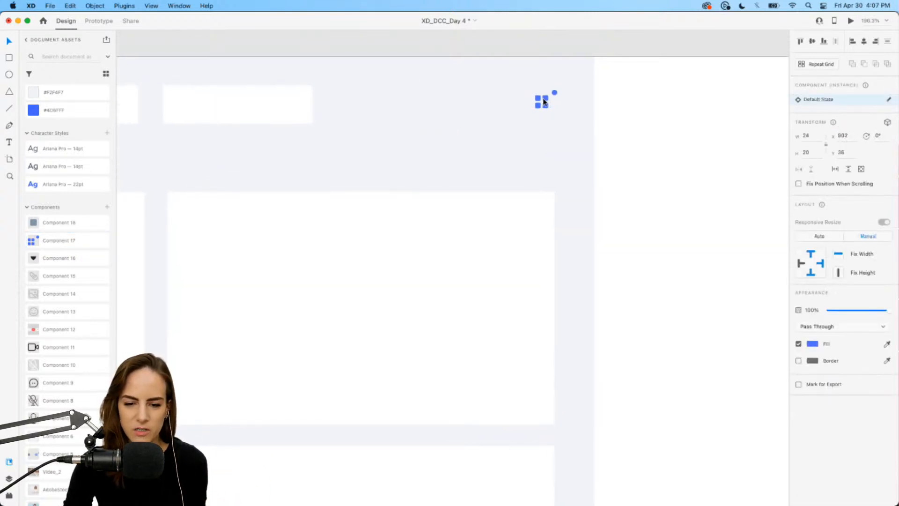
{"action": "left_click_drag", "start_coordinate": [85, 220], "coordinate": [588, 163]}
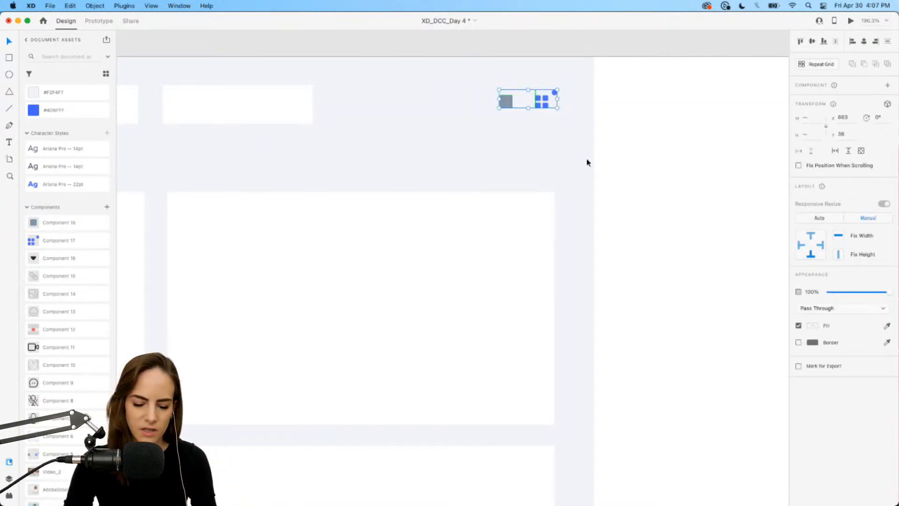
{"action": "key", "text": "super+g"}
{"action": "left_click_drag", "start_coordinate": [545, 98], "coordinate": [545, 105]}
{"action": "scroll", "coordinate": [474, 171], "scroll_direction": "down", "scroll_amount": 3}
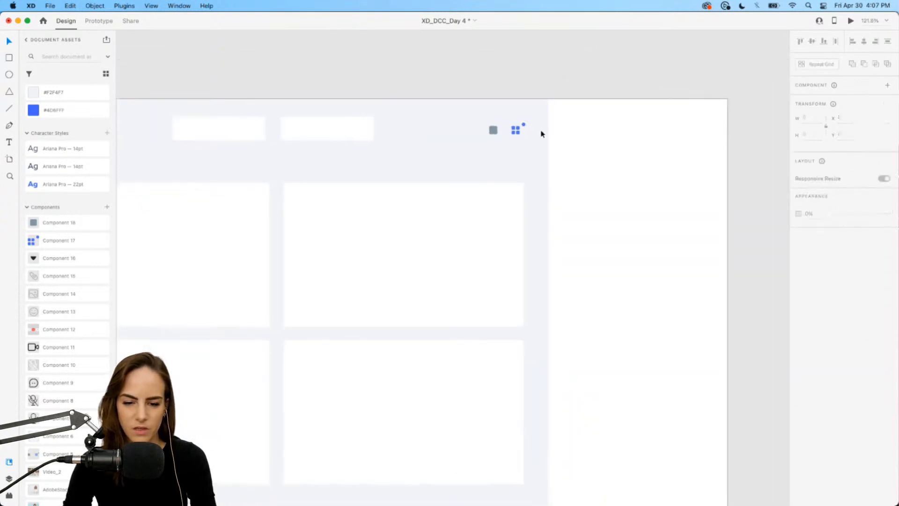
{"action": "scroll", "coordinate": [540, 134], "scroll_direction": "up", "scroll_amount": 5}
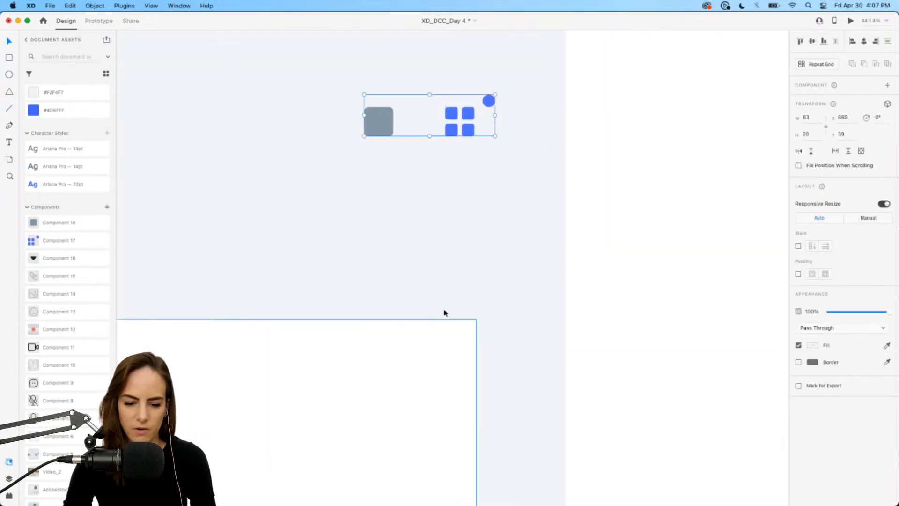
Round the corners of the top-left video tile to a radius of 14.
{"action": "scroll", "coordinate": [445, 312], "scroll_direction": "down", "scroll_amount": 5}
{"action": "scroll", "coordinate": [445, 313], "scroll_direction": "left", "scroll_amount": 5}
{"action": "scroll", "coordinate": [445, 313], "scroll_direction": "down", "scroll_amount": 4}
{"action": "scroll", "coordinate": [444, 313], "scroll_direction": "down", "scroll_amount": 1}
{"action": "scroll", "coordinate": [445, 313], "scroll_direction": "down", "scroll_amount": 1}
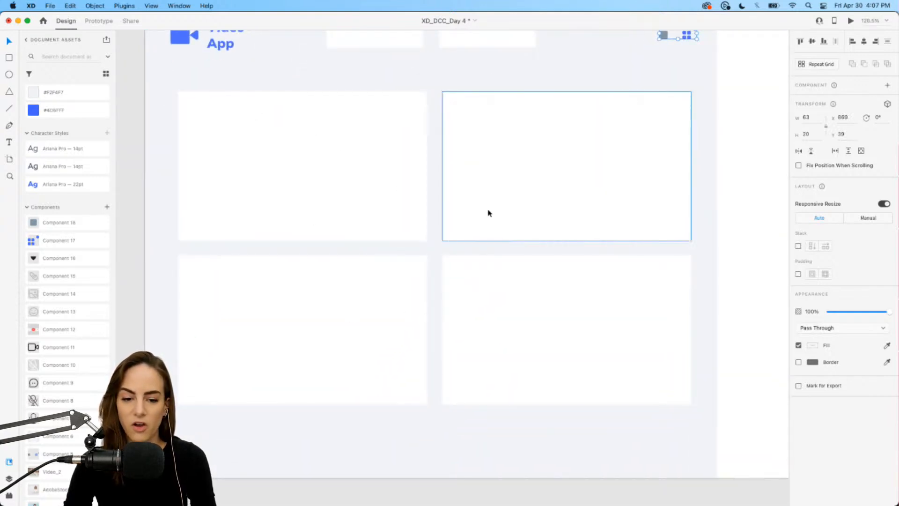
{"action": "left_click", "coordinate": [269, 84]}
{"action": "left_click", "coordinate": [269, 147]}
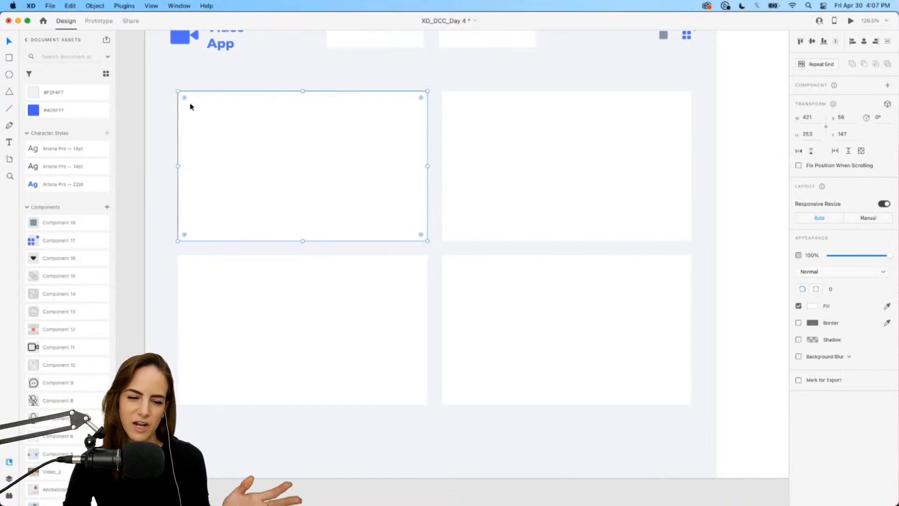
{"action": "mouse_move", "coordinate": [185, 97]}
{"action": "left_mouse_down"}
{"action": "mouse_move", "coordinate": [192, 103]}
{"action": "mouse_move", "coordinate": [186, 98]}
{"action": "left_mouse_up"}
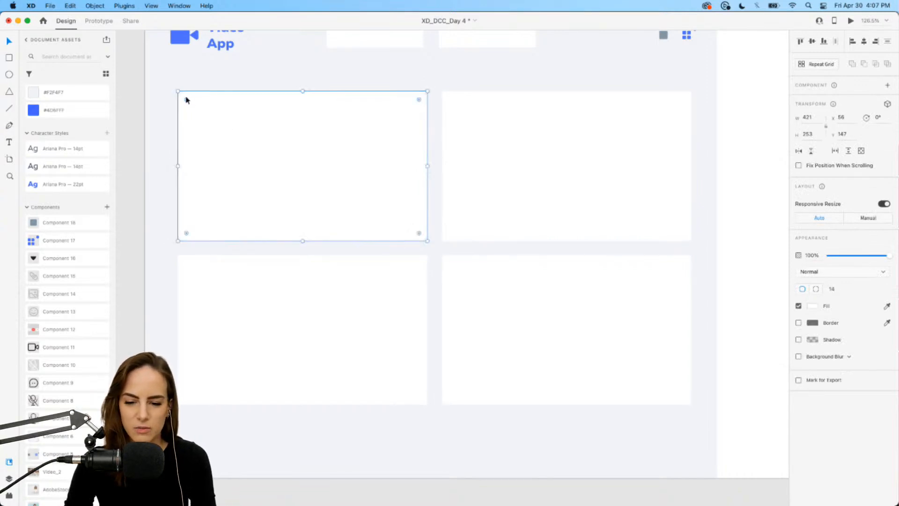
Add a black drop shadow to the tile with 7% opacity and blur 11.
{"action": "left_click", "coordinate": [798, 340]}
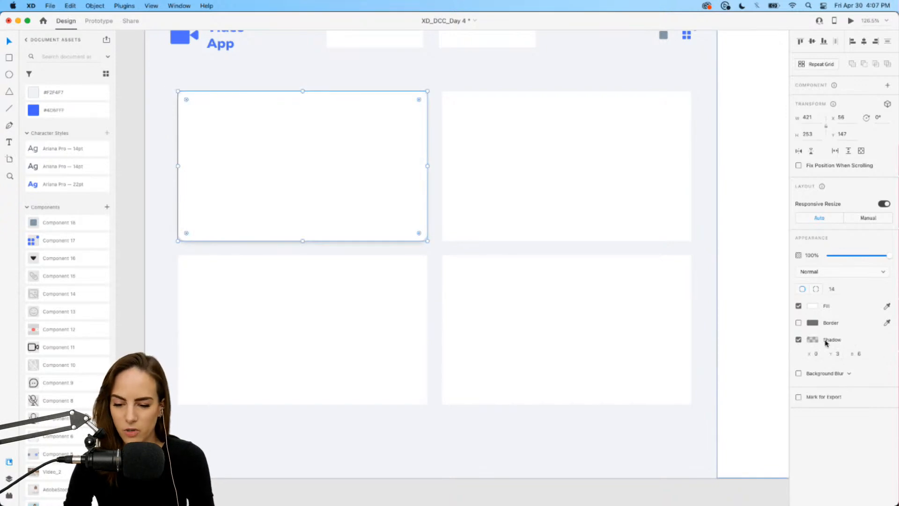
{"action": "left_click", "coordinate": [812, 340]}
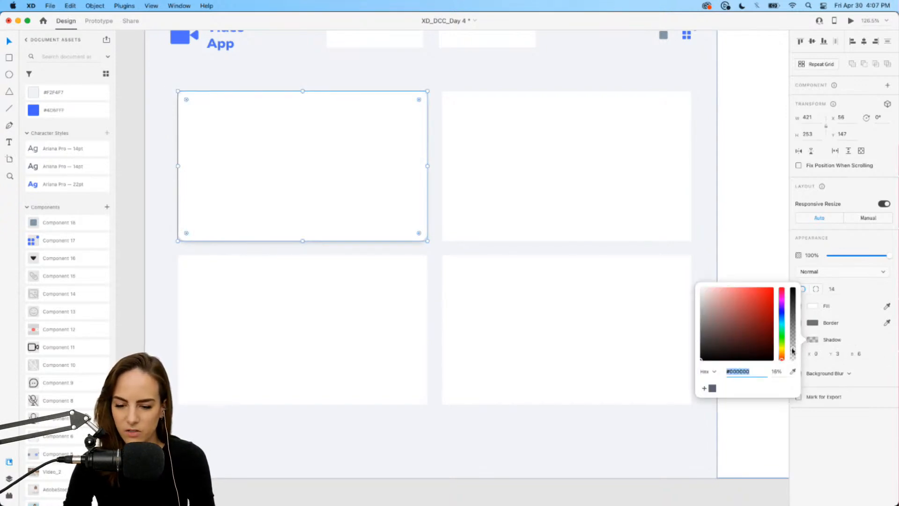
{"action": "type", "text": "7"}
{"action": "key", "text": "Return"}
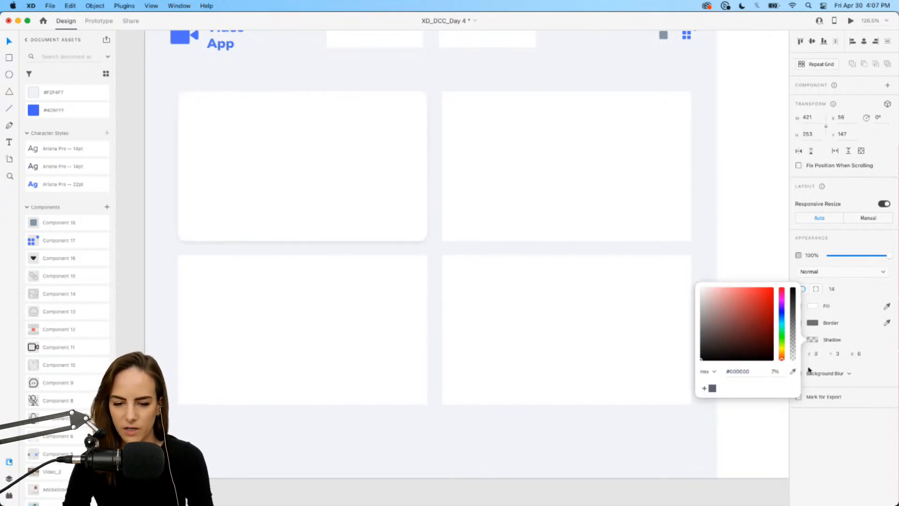
{"action": "left_click", "coordinate": [861, 354]}
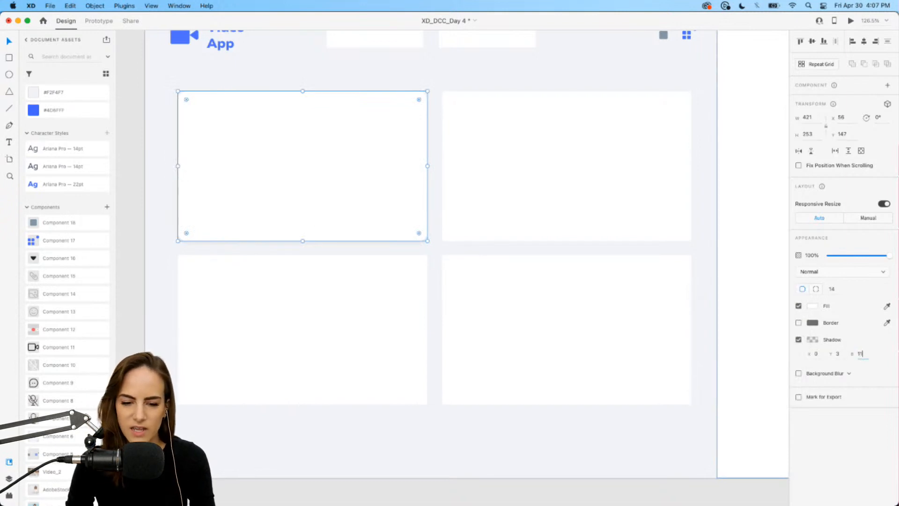
{"action": "key", "text": "Return"}
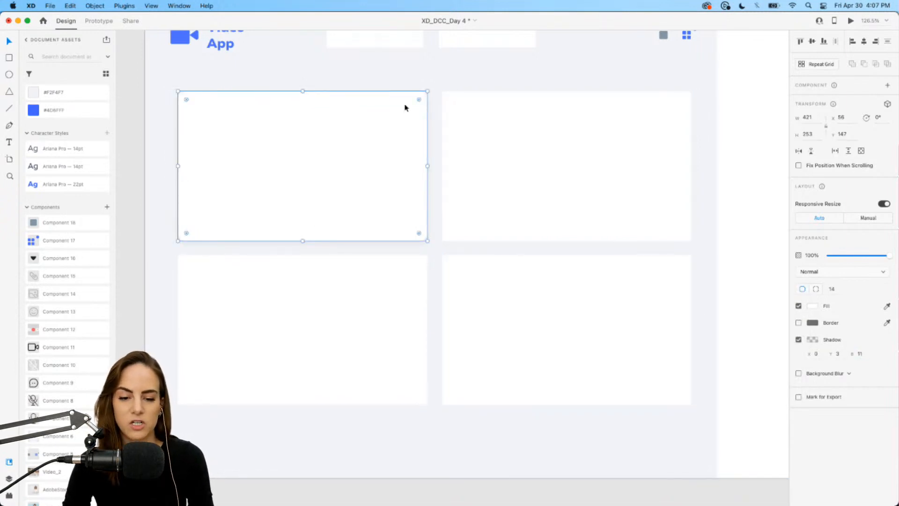
{"action": "left_click", "coordinate": [388, 75]}
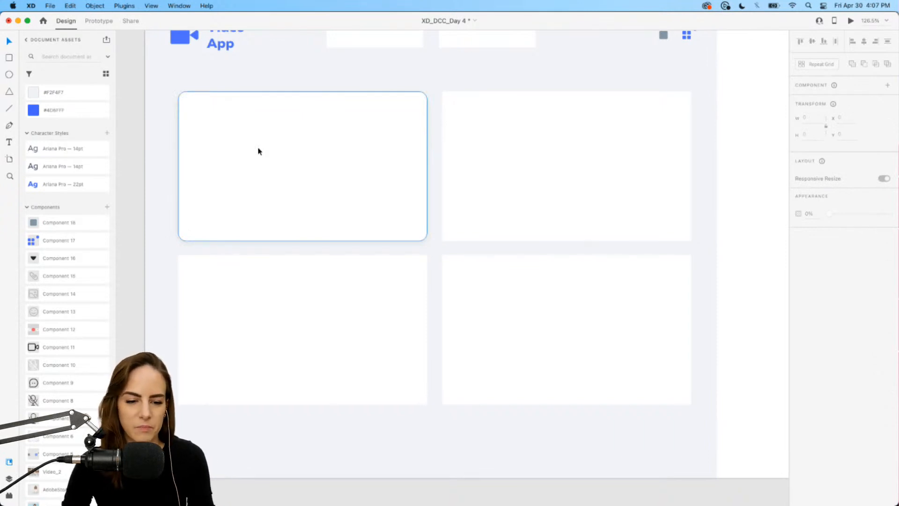
Draw an inner rectangle about 395 × 229 inside the first tile with corner radius 12.
{"action": "scroll", "coordinate": [258, 151], "scroll_direction": "up", "scroll_amount": 3}
{"action": "left_click", "coordinate": [256, 138]}
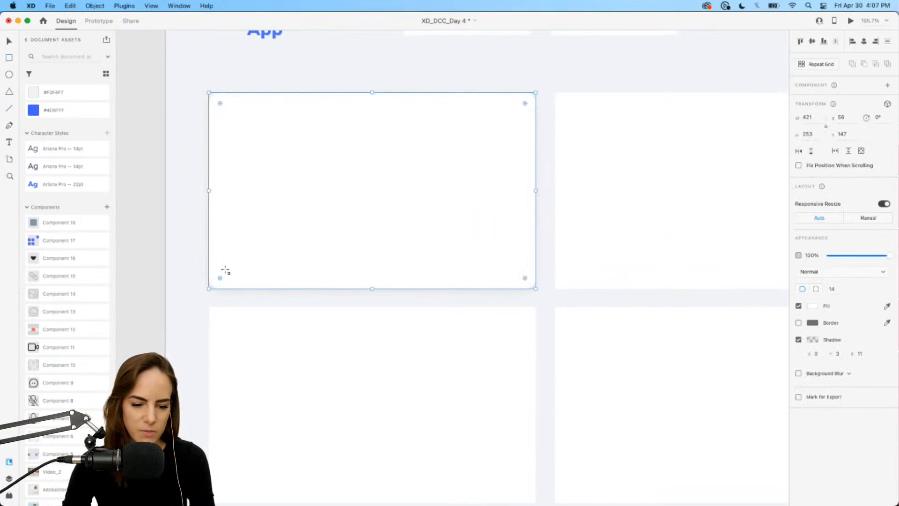
{"action": "left_click_drag", "start_coordinate": [225, 270], "coordinate": [527, 101]}
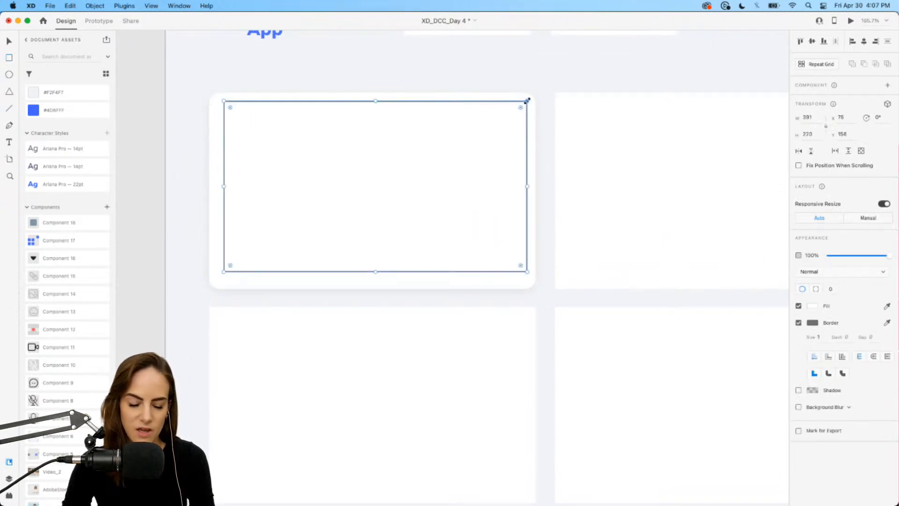
{"action": "left_click_drag", "start_coordinate": [223, 271], "coordinate": [217, 279]}
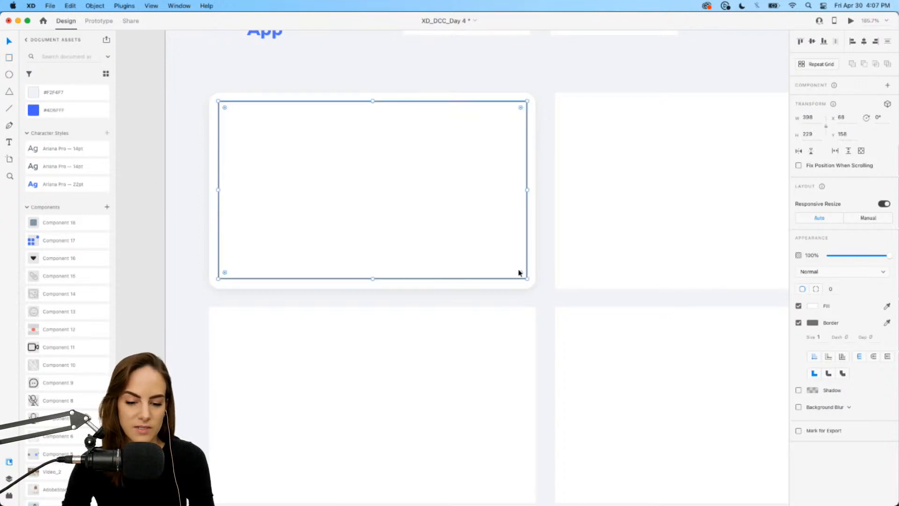
{"action": "left_click_drag", "start_coordinate": [527, 189], "coordinate": [525, 188]}
{"action": "left_click_drag", "start_coordinate": [518, 273], "coordinate": [516, 270]}
{"action": "scroll", "coordinate": [477, 247], "scroll_direction": "down", "scroll_amount": 2}
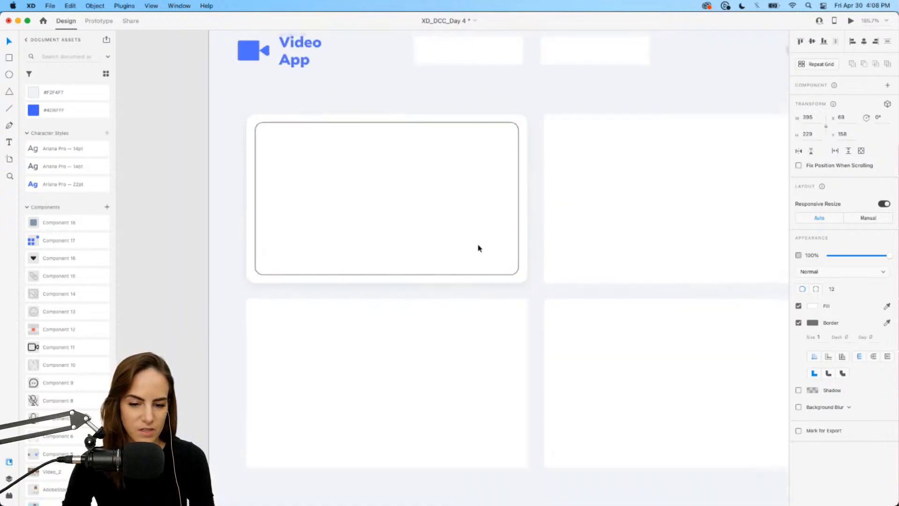
{"action": "scroll", "coordinate": [486, 247], "scroll_direction": "right", "scroll_amount": 3}
Remove the inner rectangle's border and give it a red-brown fill.
{"action": "left_click", "coordinate": [799, 323]}
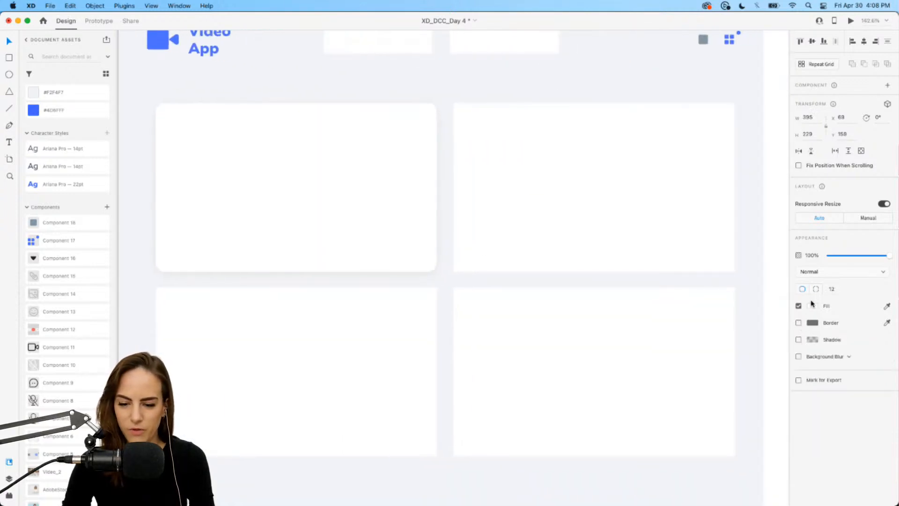
{"action": "left_click", "coordinate": [812, 306]}
{"action": "left_click", "coordinate": [766, 288]}
{"action": "left_click", "coordinate": [742, 292]}
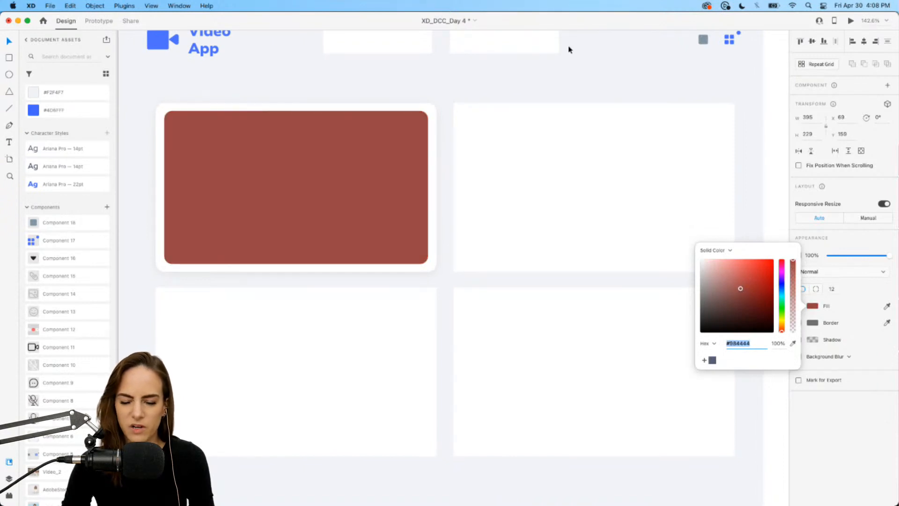
{"action": "left_click", "coordinate": [538, 84]}
{"action": "scroll", "coordinate": [538, 83], "scroll_direction": "down", "scroll_amount": 3}
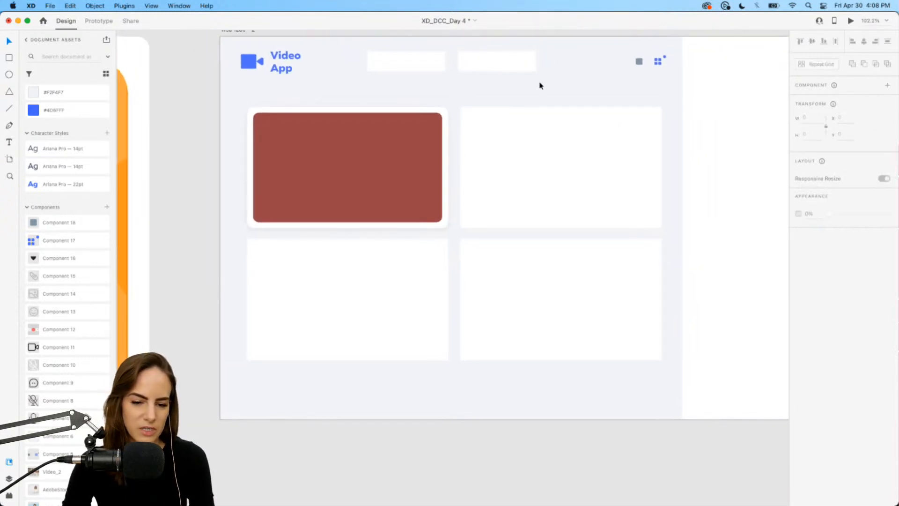
{"action": "scroll", "coordinate": [83, 385], "scroll_direction": "down", "scroll_amount": 3}
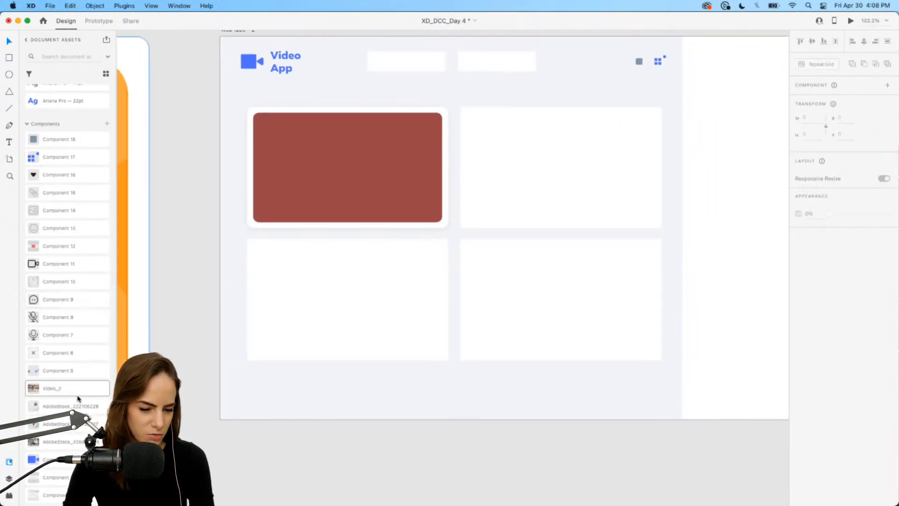
Place the Video_2 photo behind the inner red rectangle of the first tile and mask it with that rectangle.
{"action": "left_click_drag", "start_coordinate": [64, 420], "coordinate": [255, 111]}
{"action": "scroll", "coordinate": [254, 110], "scroll_direction": "up", "scroll_amount": 5}
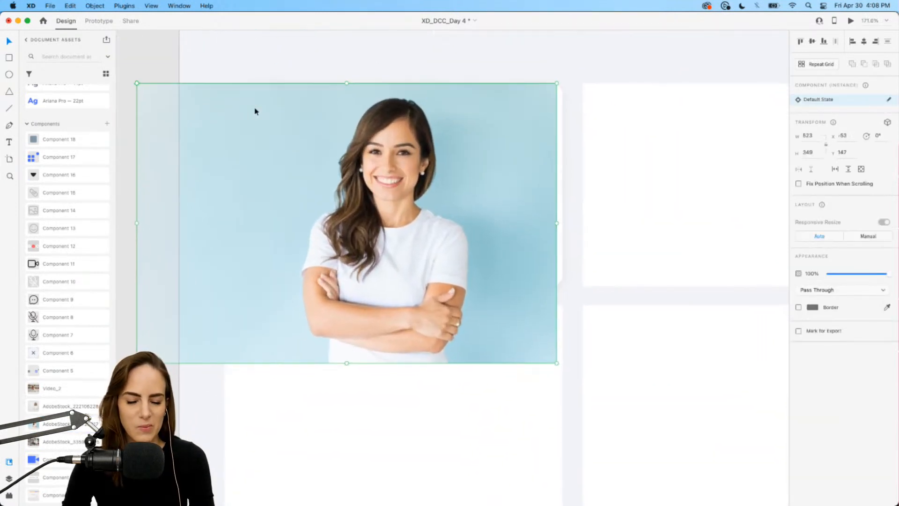
{"action": "key", "text": "super+["}
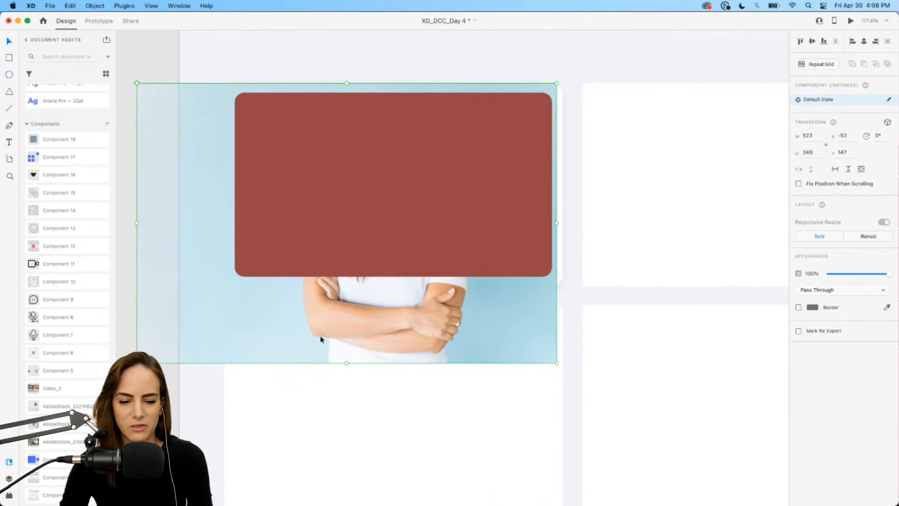
{"action": "left_click_drag", "start_coordinate": [321, 337], "coordinate": [317, 337]}
{"action": "left_click", "coordinate": [359, 202], "text": "shift"}
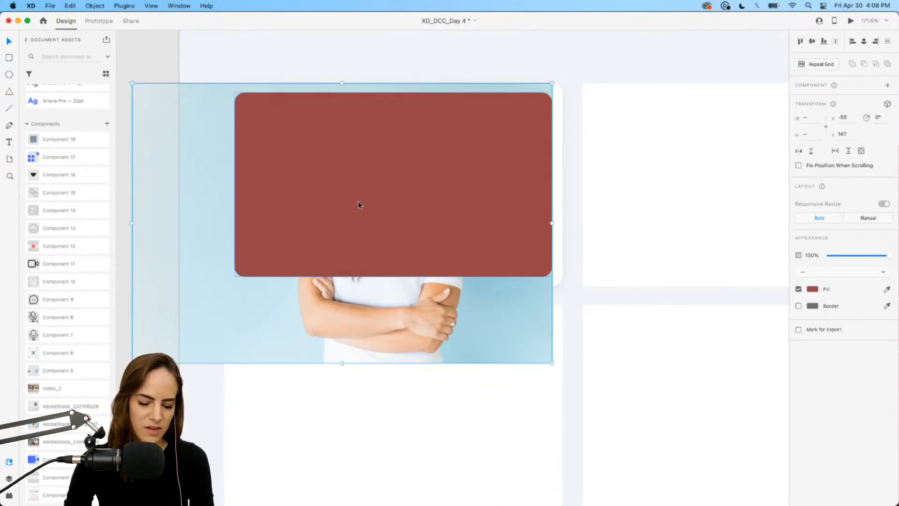
{"action": "key", "text": "super+shift+m"}
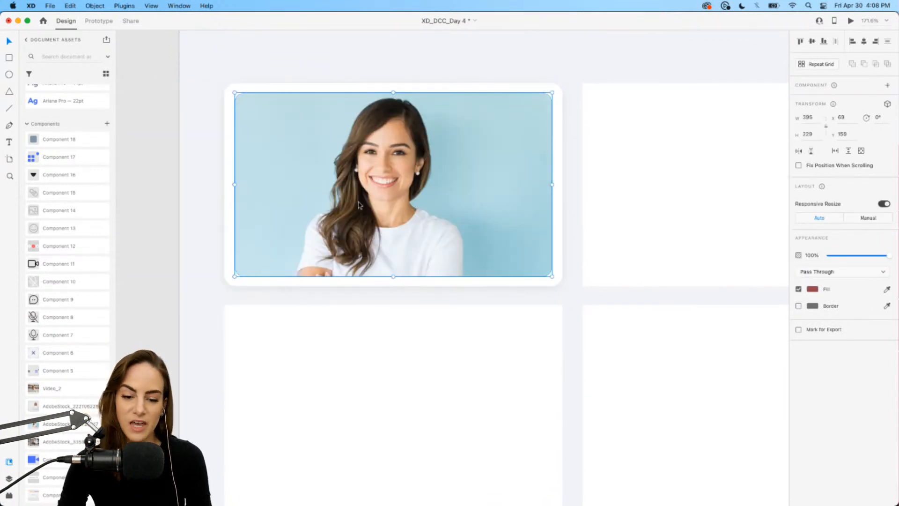
Reposition the photo inside the first tile's mask.
{"action": "double_click", "coordinate": [339, 189]}
{"action": "left_click_drag", "start_coordinate": [349, 184], "coordinate": [358, 184]}
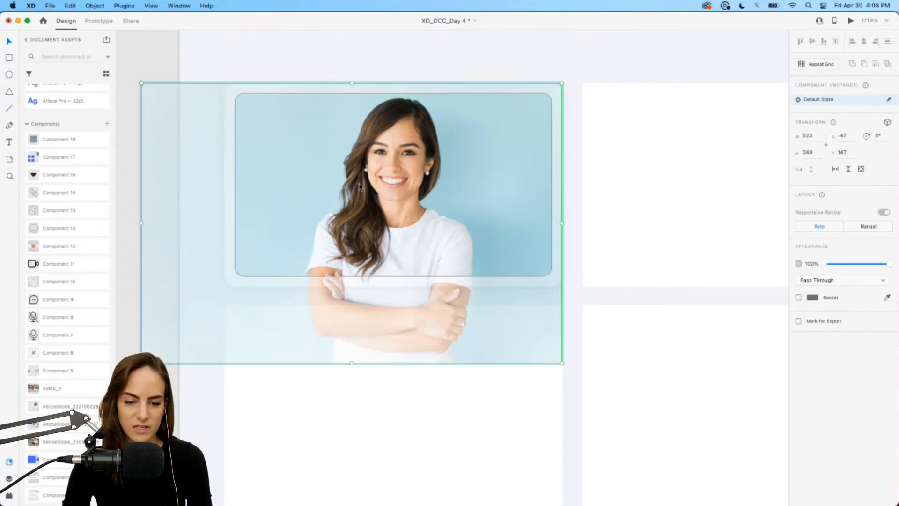
{"action": "left_click", "coordinate": [331, 60]}
{"action": "scroll", "coordinate": [331, 61], "scroll_direction": "down", "scroll_amount": 3}
{"action": "scroll", "coordinate": [331, 61], "scroll_direction": "down", "scroll_amount": 1}
{"action": "scroll", "coordinate": [331, 61], "scroll_direction": "right", "scroll_amount": 1}
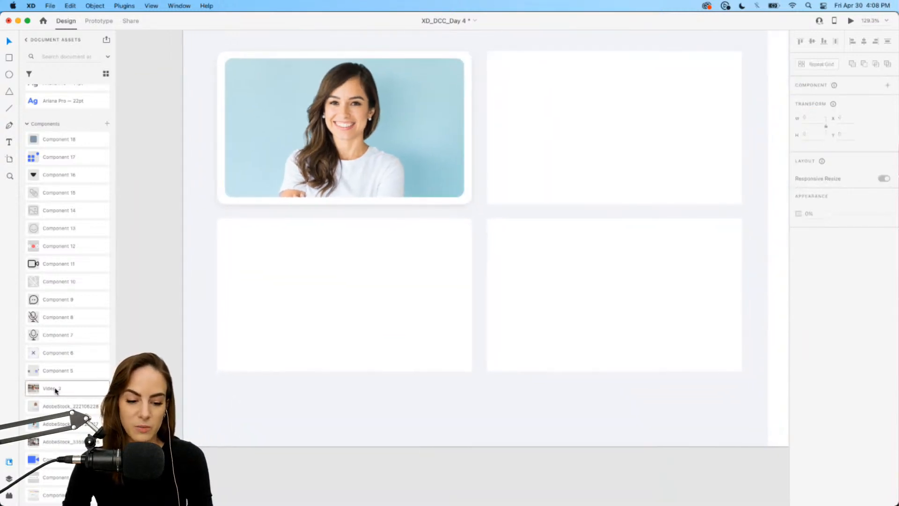
Drag the white-sweater portrait asset onto the artboard.
{"action": "left_click_drag", "start_coordinate": [49, 402], "coordinate": [443, 208]}
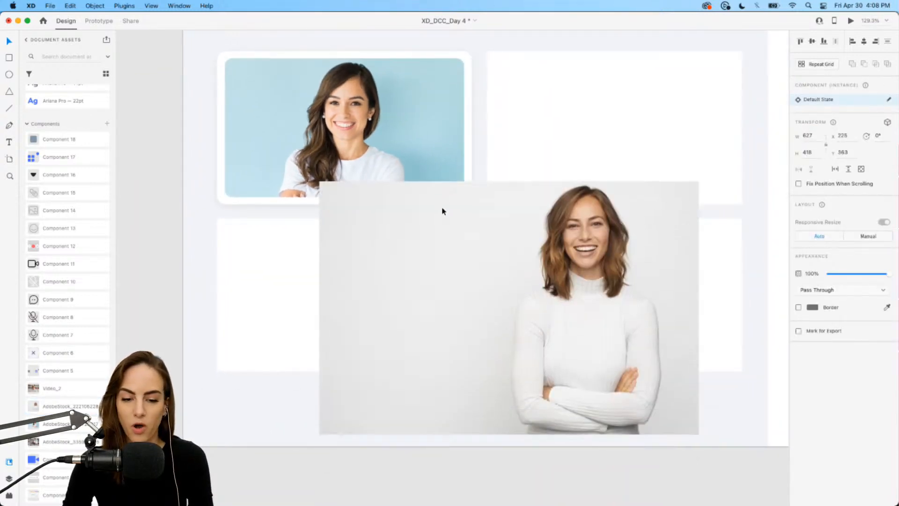
{"action": "scroll", "coordinate": [443, 213], "scroll_direction": "right", "scroll_amount": 2}
{"action": "scroll", "coordinate": [443, 213], "scroll_direction": "up", "scroll_amount": 1}
{"action": "left_click_drag", "start_coordinate": [410, 257], "coordinate": [381, 325]}
Replace the empty top-right tile with a duplicate of the first video tile.
{"action": "left_click", "coordinate": [489, 208]}
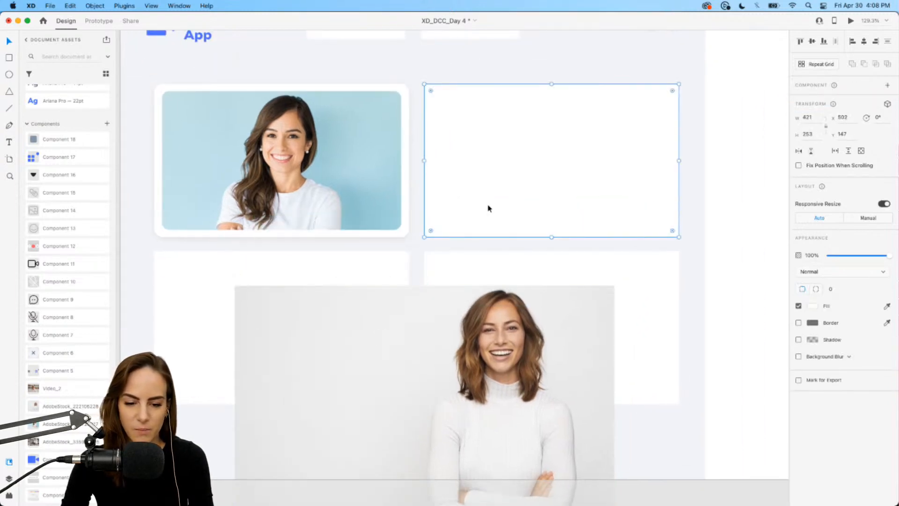
{"action": "key", "text": "Delete"}
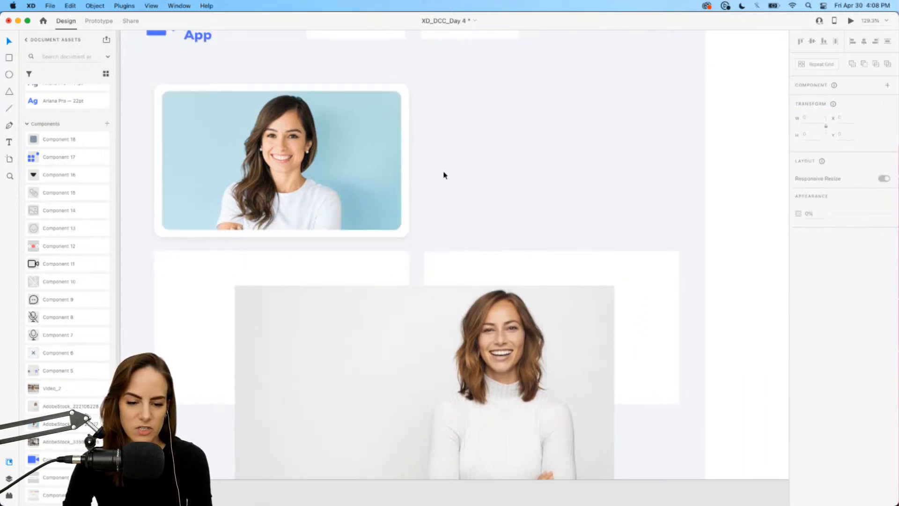
{"action": "left_click_drag", "start_coordinate": [444, 175], "coordinate": [339, 129]}
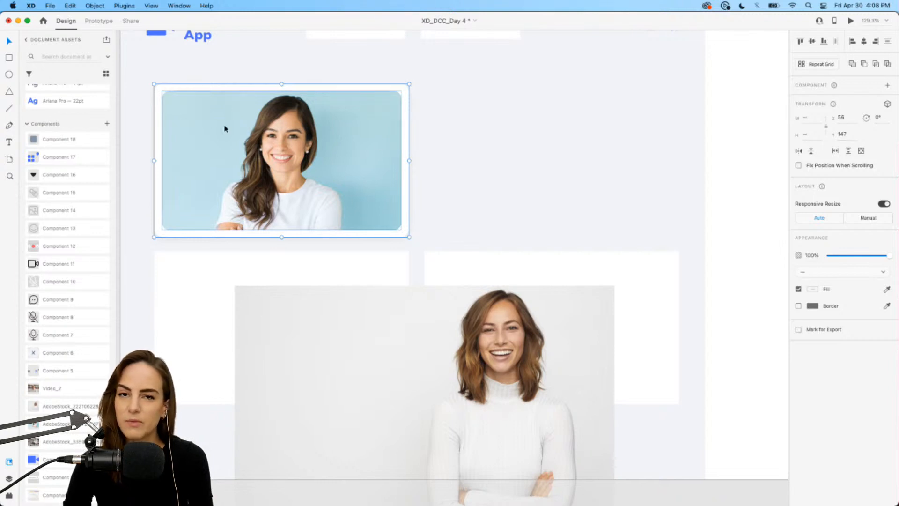
{"action": "key", "text": "super+d"}
{"action": "left_click_drag", "start_coordinate": [331, 161], "coordinate": [474, 141]}
{"action": "left_click", "coordinate": [552, 66]}
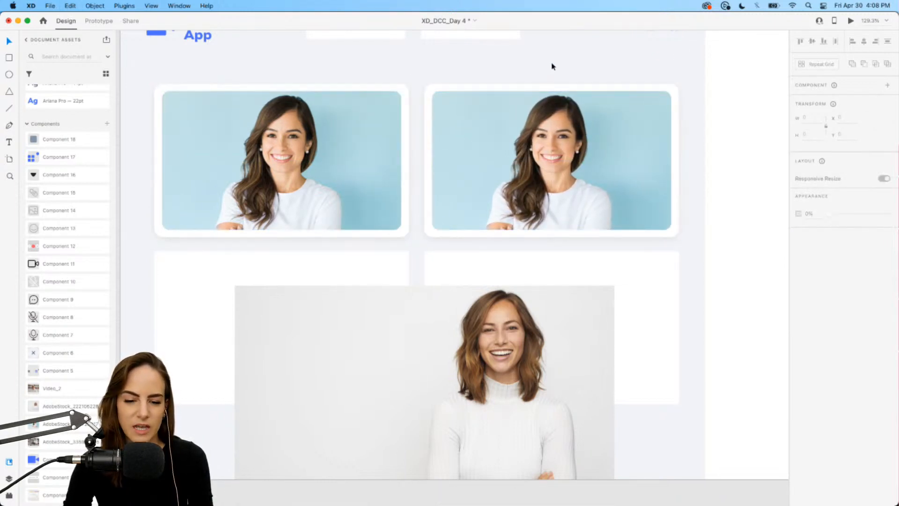
Cut the white-sweater portrait and delete the photo inside the duplicated tile's mask.
{"action": "scroll", "coordinate": [590, 160], "scroll_direction": "right", "scroll_amount": 5}
{"action": "scroll", "coordinate": [590, 159], "scroll_direction": "down", "scroll_amount": 2}
{"action": "left_click", "coordinate": [435, 334]}
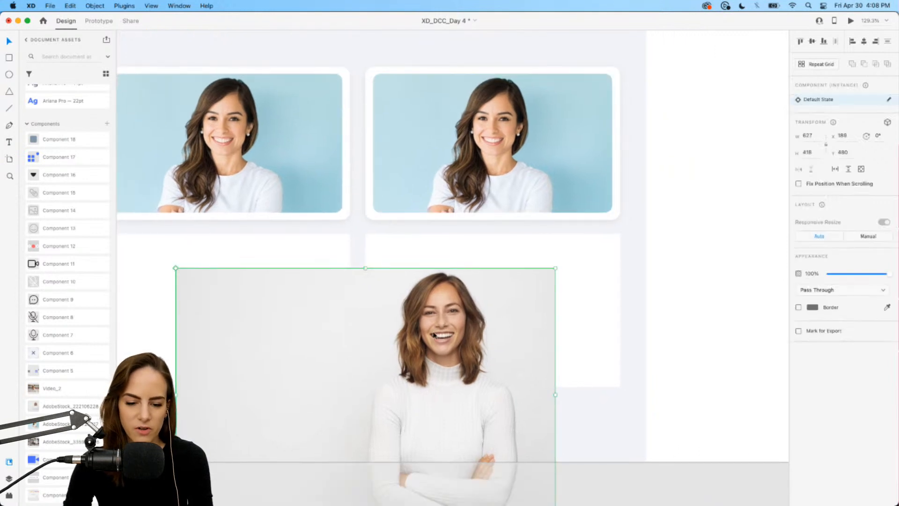
{"action": "key", "text": "Delete"}
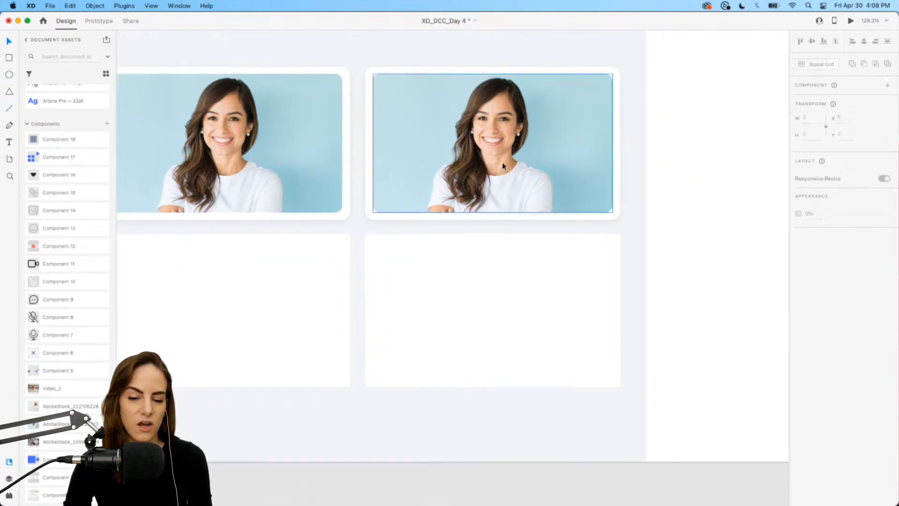
{"action": "double_click", "coordinate": [502, 162]}
{"action": "left_click", "coordinate": [503, 164]}
{"action": "key", "text": "Delete"}
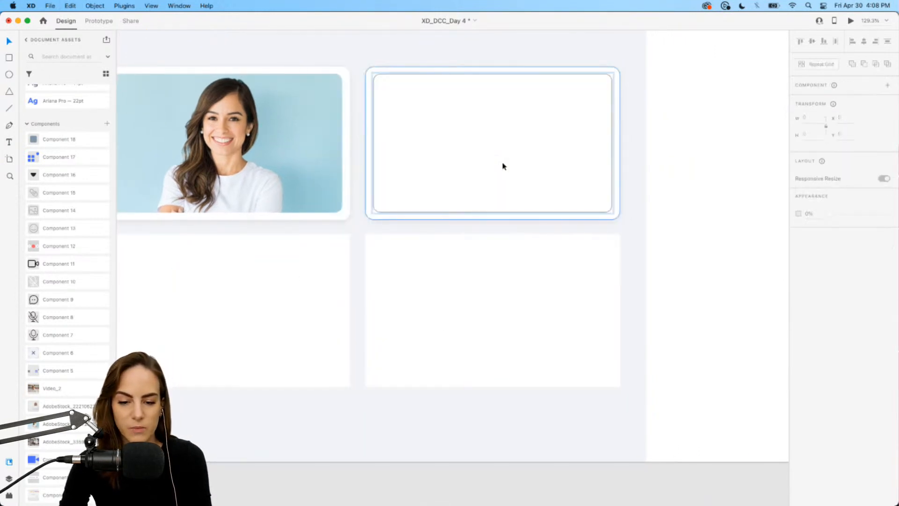
Paste the white-sweater portrait into the top-right tile's mask and position it.
{"action": "key", "text": "super+v"}
{"action": "left_click_drag", "start_coordinate": [451, 321], "coordinate": [495, 129]}
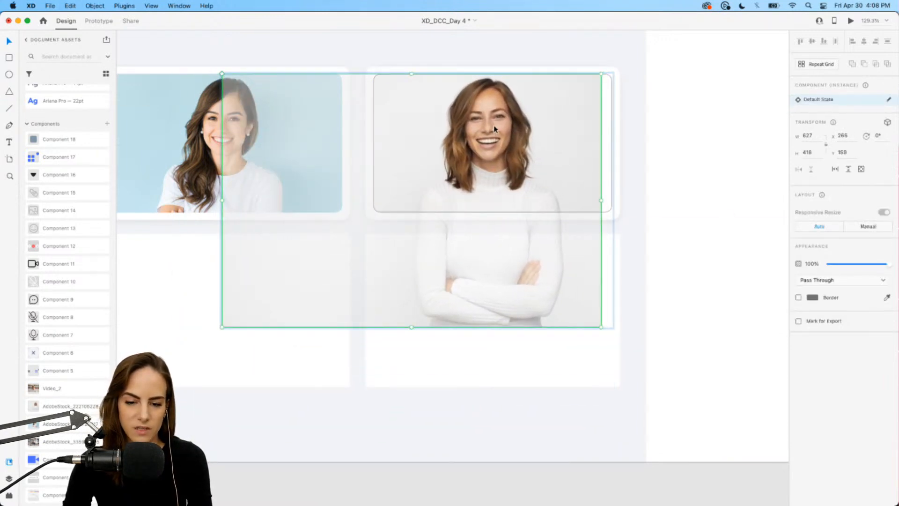
{"action": "key", "text": "r"}
{"action": "left_click_drag", "start_coordinate": [585, 62], "coordinate": [623, 242]}
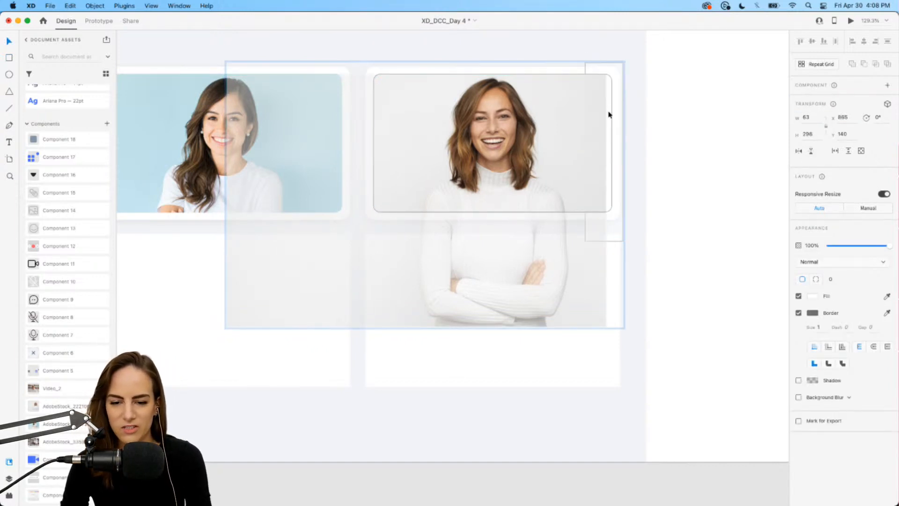
{"action": "key", "text": "i"}
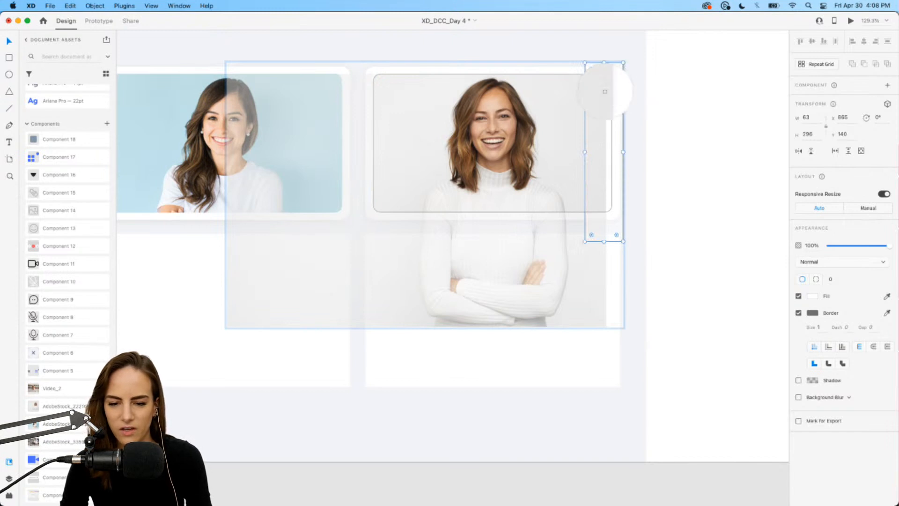
{"action": "left_click", "coordinate": [599, 92]}
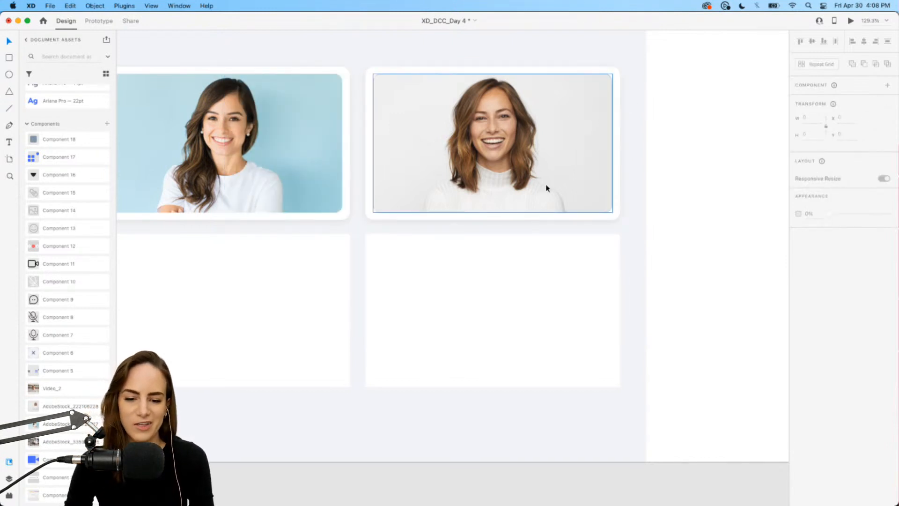
Replace the empty bottom-left tile with a copy of the first video tile.
{"action": "scroll", "coordinate": [430, 160], "scroll_direction": "down", "scroll_amount": 5}
{"action": "scroll", "coordinate": [491, 103], "scroll_direction": "left", "scroll_amount": 2}
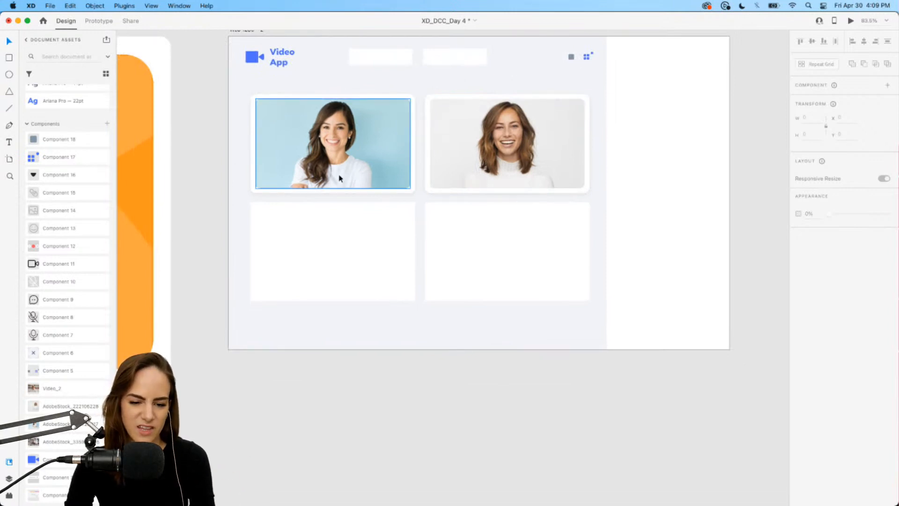
{"action": "left_click", "coordinate": [361, 257]}
{"action": "key", "text": "Delete"}
{"action": "left_click", "coordinate": [336, 144]}
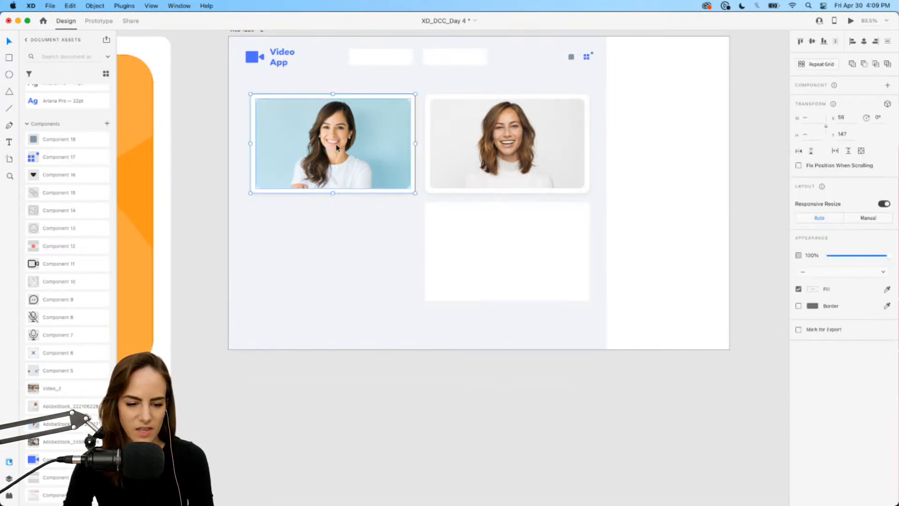
{"action": "left_click_drag", "start_coordinate": [335, 145], "coordinate": [336, 264]}
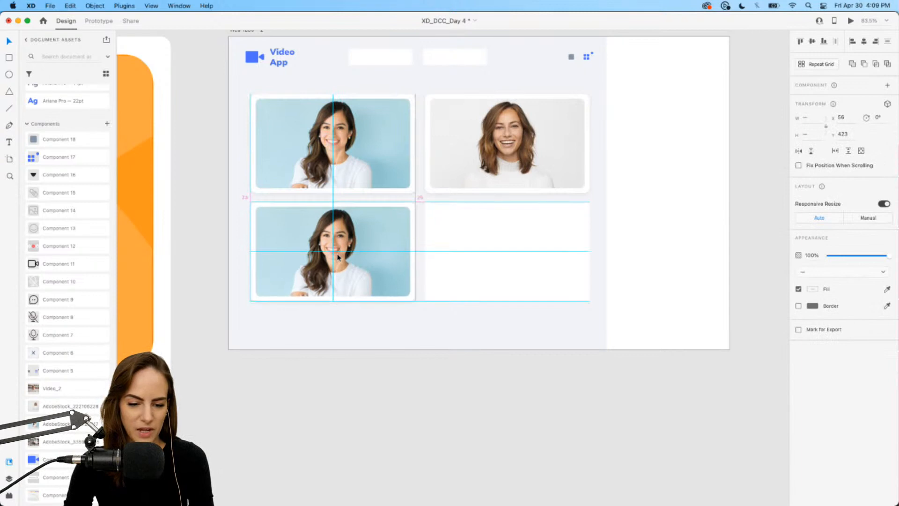
{"action": "left_click", "coordinate": [327, 323]}
Place the bookshelf portrait asset on the artboard and cut it.
{"action": "scroll", "coordinate": [328, 322], "scroll_direction": "up", "scroll_amount": 5}
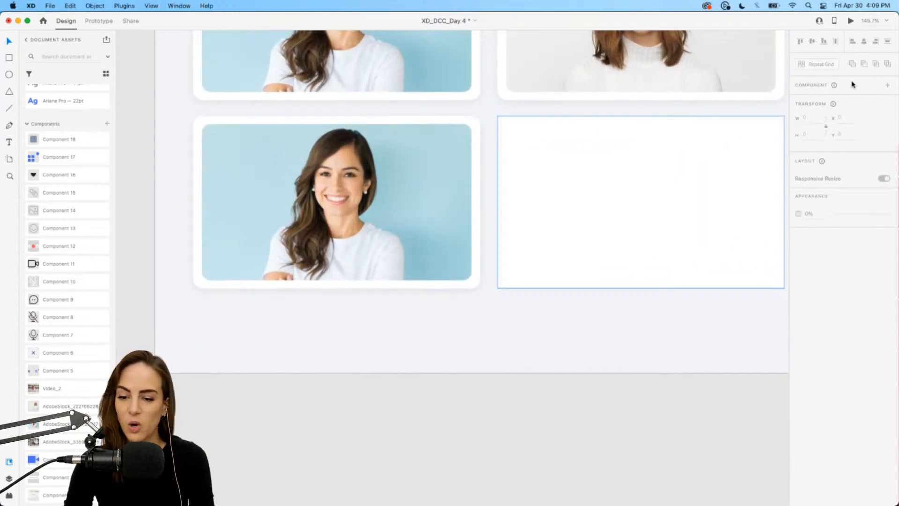
{"action": "left_click", "coordinate": [427, 197]}
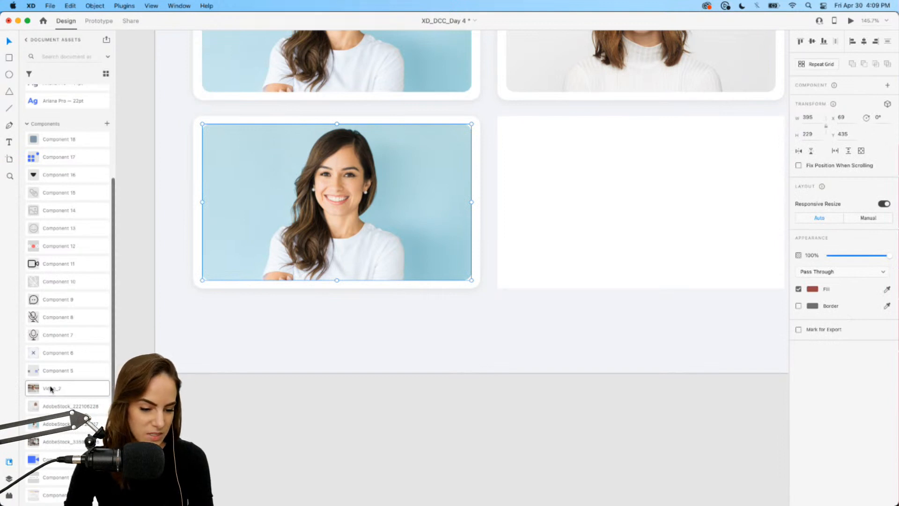
{"action": "left_click_drag", "start_coordinate": [51, 389], "coordinate": [365, 223]}
{"action": "scroll", "coordinate": [396, 333], "scroll_direction": "down", "scroll_amount": 4}
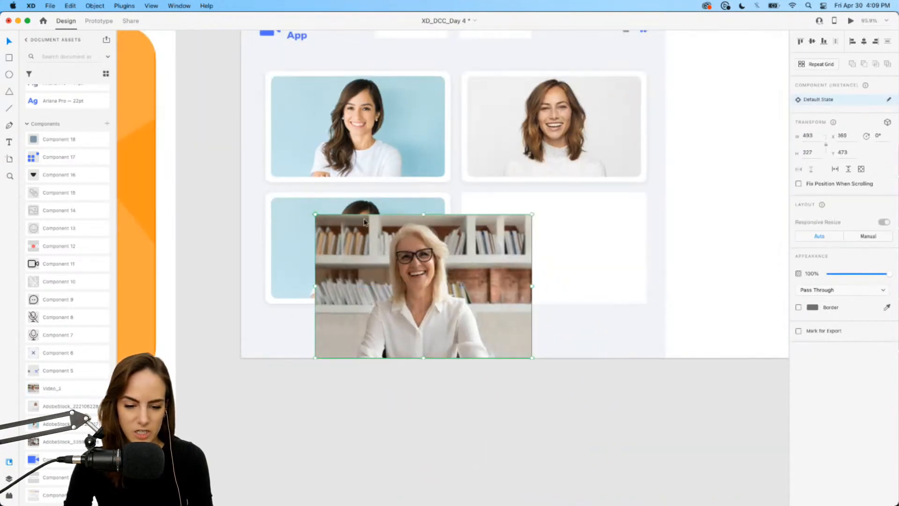
{"action": "scroll", "coordinate": [364, 220], "scroll_direction": "up", "scroll_amount": 5}
{"action": "scroll", "coordinate": [423, 295], "scroll_direction": "down", "scroll_amount": 2}
{"action": "key", "text": "super+x"}
Replace the photo inside the bottom-left tile's mask with the bookshelf portrait.
{"action": "double_click", "coordinate": [370, 260]}
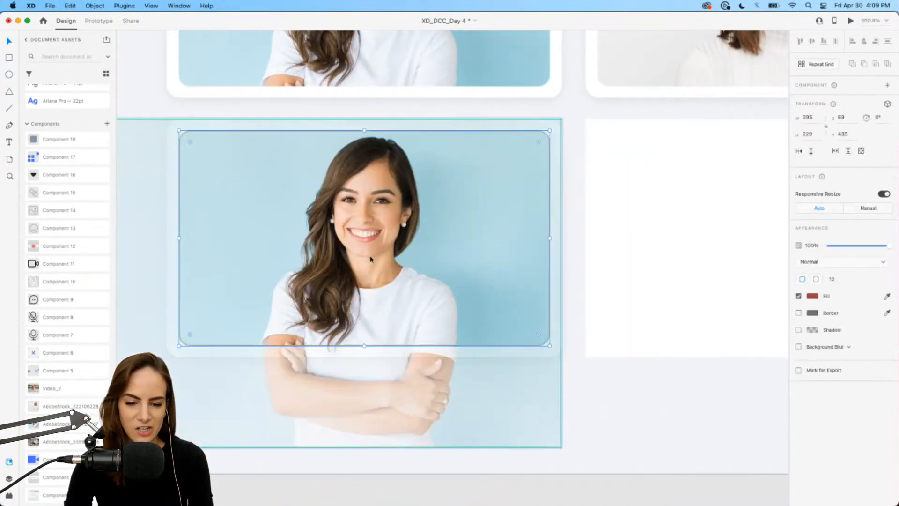
{"action": "left_click", "coordinate": [370, 258]}
{"action": "key", "text": "Delete"}
{"action": "key", "text": "super+v"}
{"action": "left_click_drag", "start_coordinate": [446, 260], "coordinate": [324, 222]}
{"action": "scroll", "coordinate": [324, 221], "scroll_direction": "down", "scroll_amount": 3}
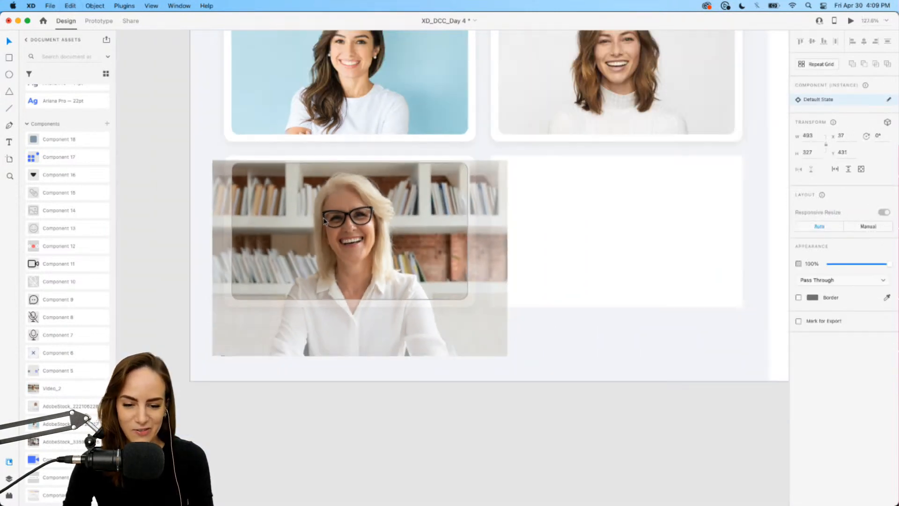
Replace the empty bottom-right tile with a copy of the bottom-left video tile.
{"action": "scroll", "coordinate": [325, 221], "scroll_direction": "right", "scroll_amount": 2}
{"action": "left_click", "coordinate": [553, 344]}
{"action": "left_click", "coordinate": [512, 267]}
{"action": "key", "text": "Delete"}
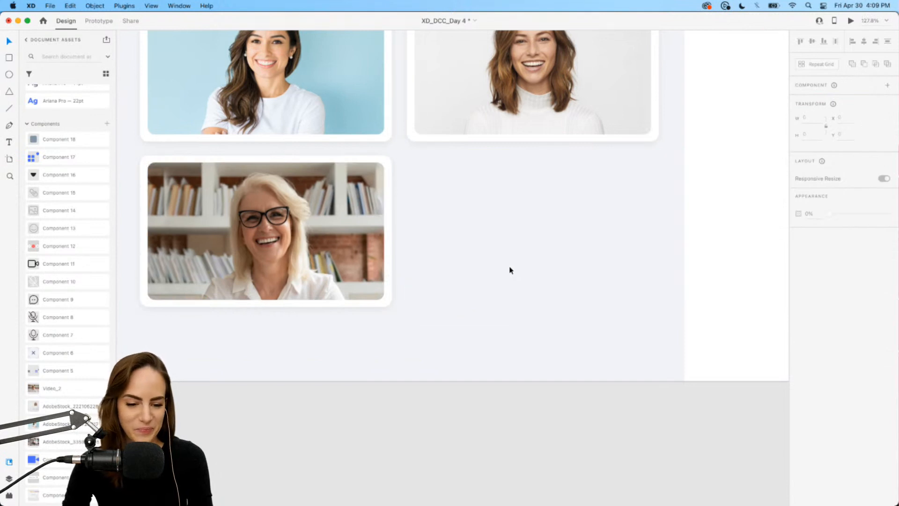
{"action": "left_click_drag", "start_coordinate": [455, 313], "coordinate": [539, 237]}
{"action": "left_click", "coordinate": [463, 364]}
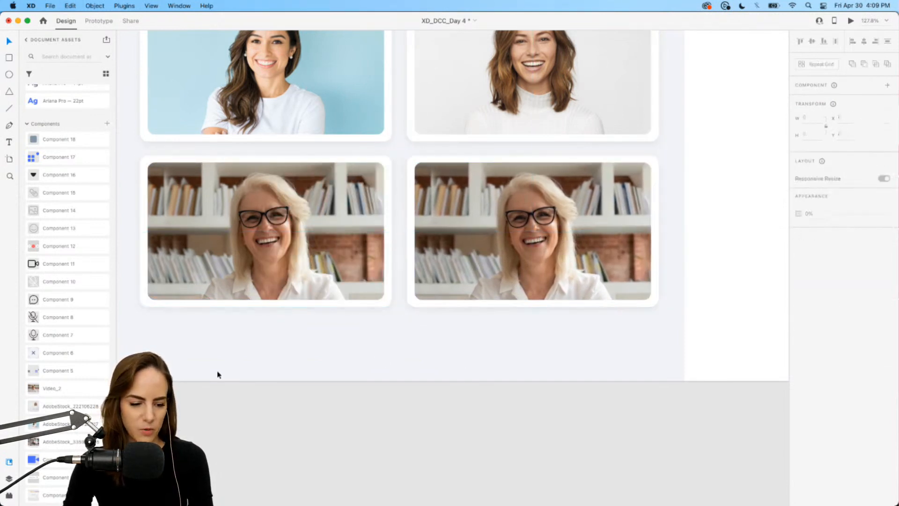
Replace the bottom-right tile's photo with the group video-call image and position it.
{"action": "left_click_drag", "start_coordinate": [52, 445], "coordinate": [395, 314]}
{"action": "key", "text": "super+x"}
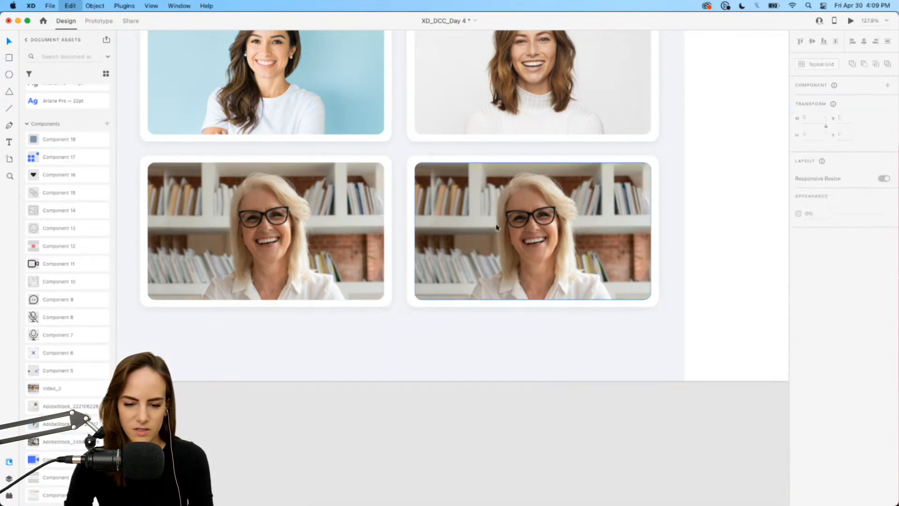
{"action": "double_click", "coordinate": [501, 222]}
{"action": "left_click", "coordinate": [501, 222]}
{"action": "key", "text": "Delete"}
{"action": "key", "text": "super+v"}
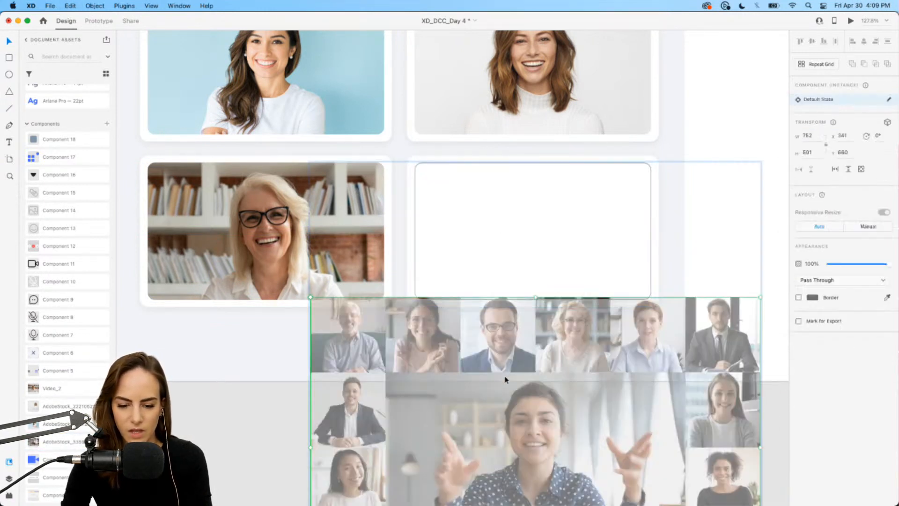
{"action": "left_click_drag", "start_coordinate": [500, 374], "coordinate": [497, 168]}
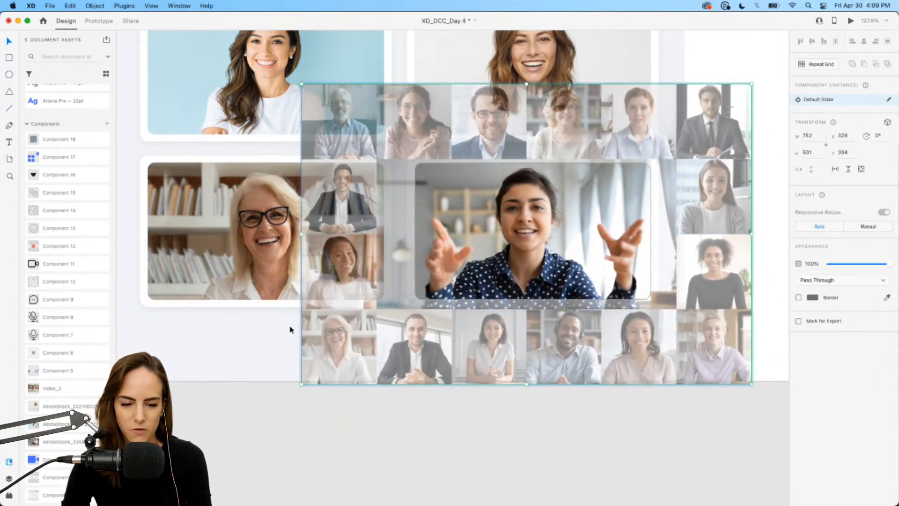
{"action": "left_click", "coordinate": [272, 341]}
Place the video camera icon component below the video tiles.
{"action": "scroll", "coordinate": [409, 376], "scroll_direction": "down", "scroll_amount": 5}
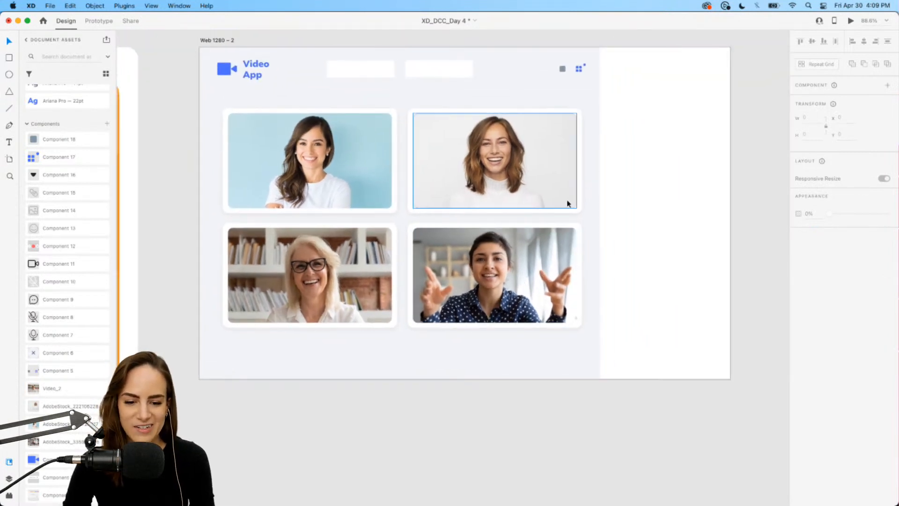
{"action": "scroll", "coordinate": [567, 192], "scroll_direction": "up", "scroll_amount": 2}
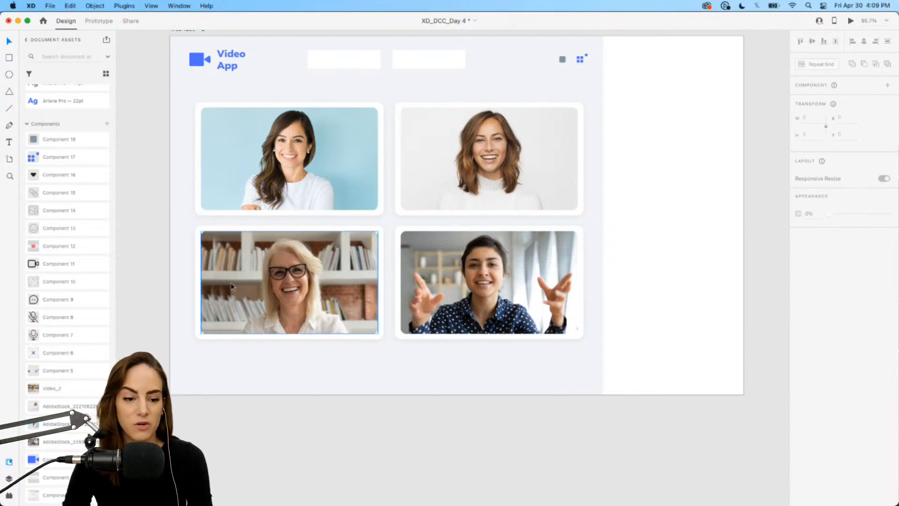
{"action": "left_click_drag", "start_coordinate": [37, 267], "coordinate": [454, 369]}
{"action": "left_click", "coordinate": [387, 337]}
{"action": "scroll", "coordinate": [387, 337], "scroll_direction": "up", "scroll_amount": 10}
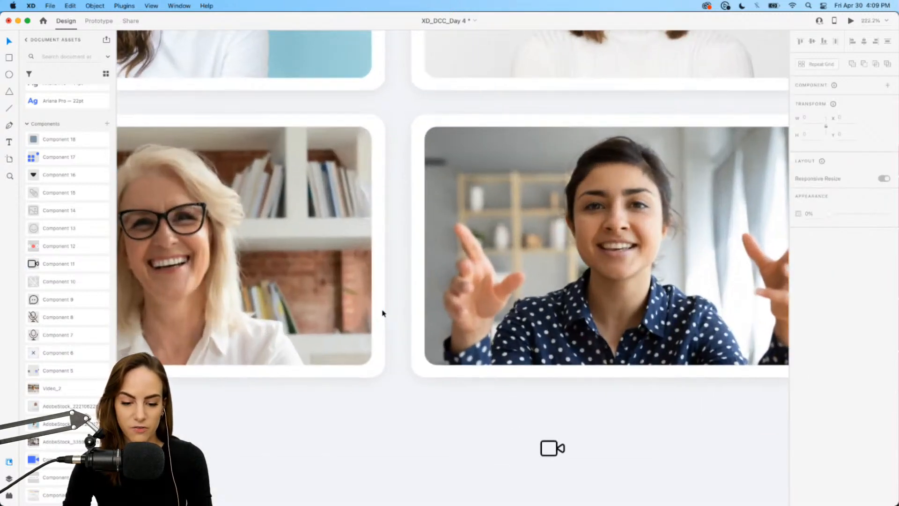
{"action": "scroll", "coordinate": [383, 311], "scroll_direction": "down", "scroll_amount": 2}
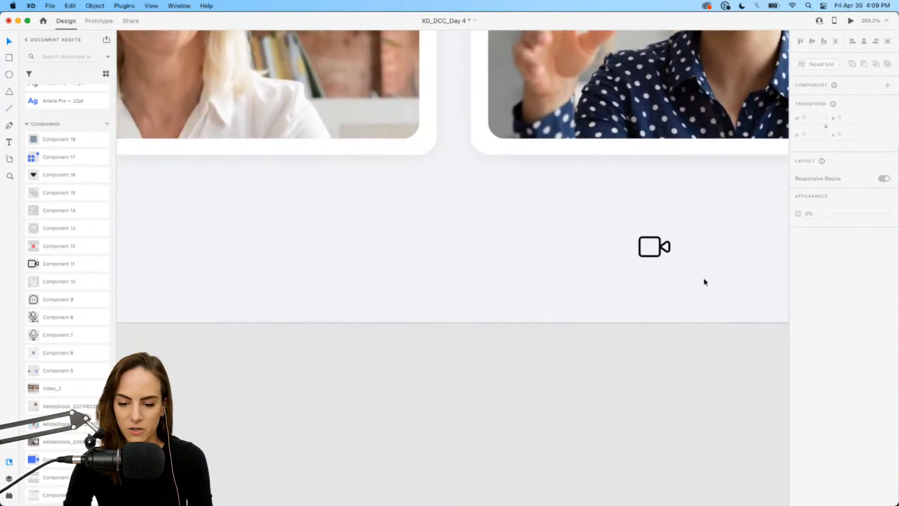
Place the muted microphone and chat bubble icon components beside the video camera icon below the tiles.
{"action": "left_click_drag", "start_coordinate": [660, 257], "coordinate": [591, 252]}
{"action": "left_click", "coordinate": [481, 252]}
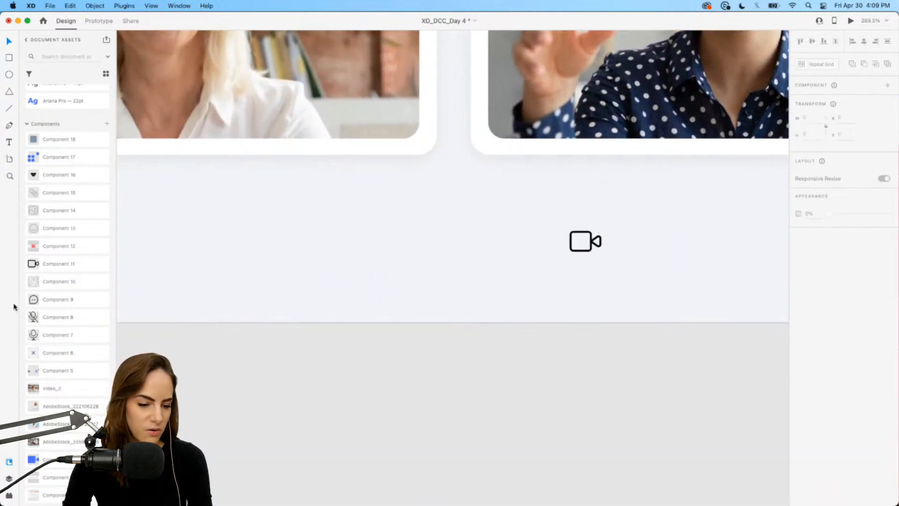
{"action": "left_click_drag", "start_coordinate": [64, 283], "coordinate": [408, 238]}
{"action": "left_click", "coordinate": [413, 248]}
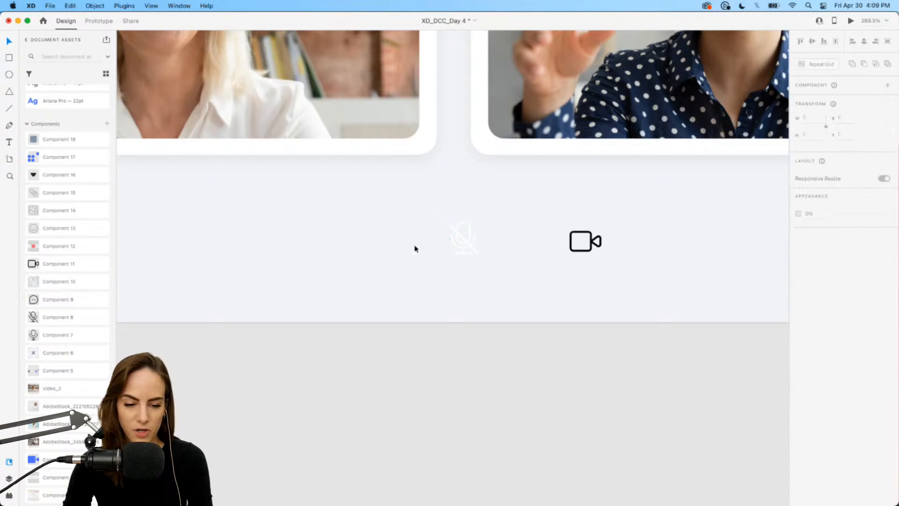
{"action": "left_click_drag", "start_coordinate": [52, 299], "coordinate": [378, 249]}
{"action": "left_click", "coordinate": [336, 255]}
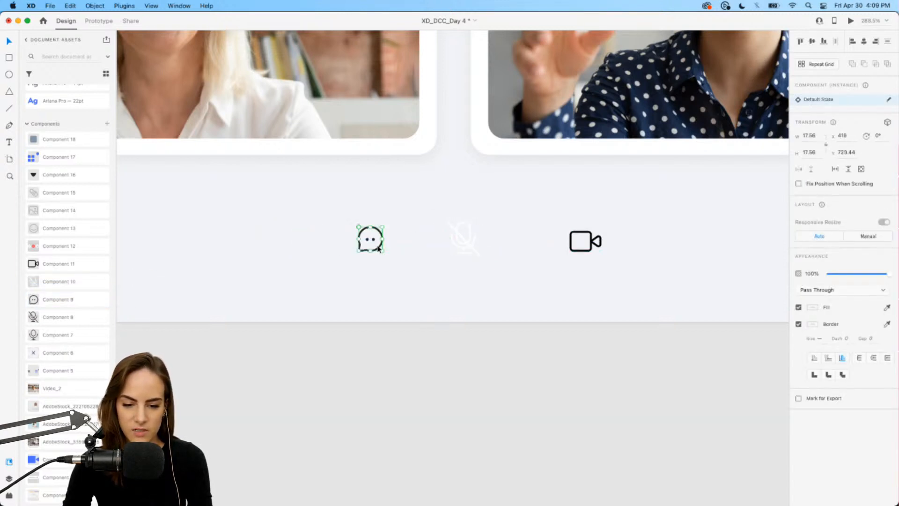
Arrange the chat, microphone and camera icons evenly spaced in a row.
{"action": "left_click_drag", "start_coordinate": [473, 247], "coordinate": [462, 246]}
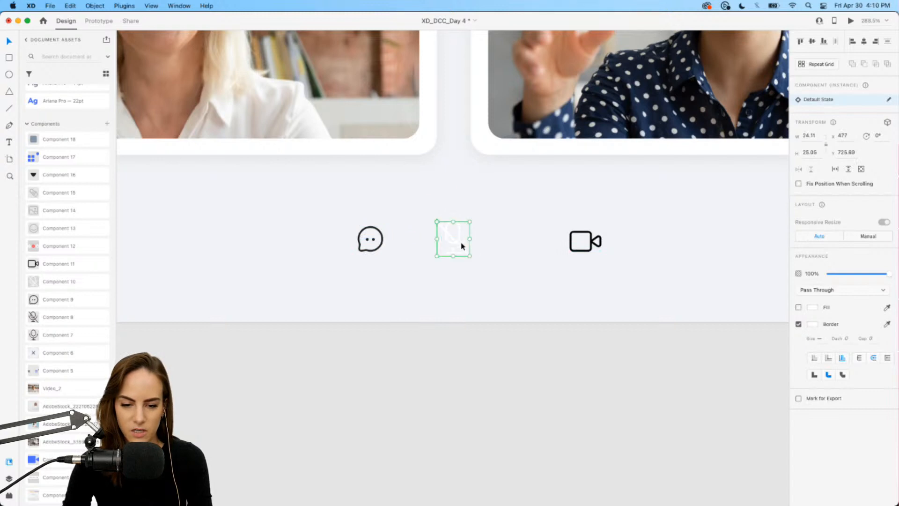
{"action": "left_click_drag", "start_coordinate": [599, 249], "coordinate": [545, 246]}
{"action": "left_click", "coordinate": [375, 240]}
{"action": "left_click_drag", "start_coordinate": [375, 239], "coordinate": [363, 240]}
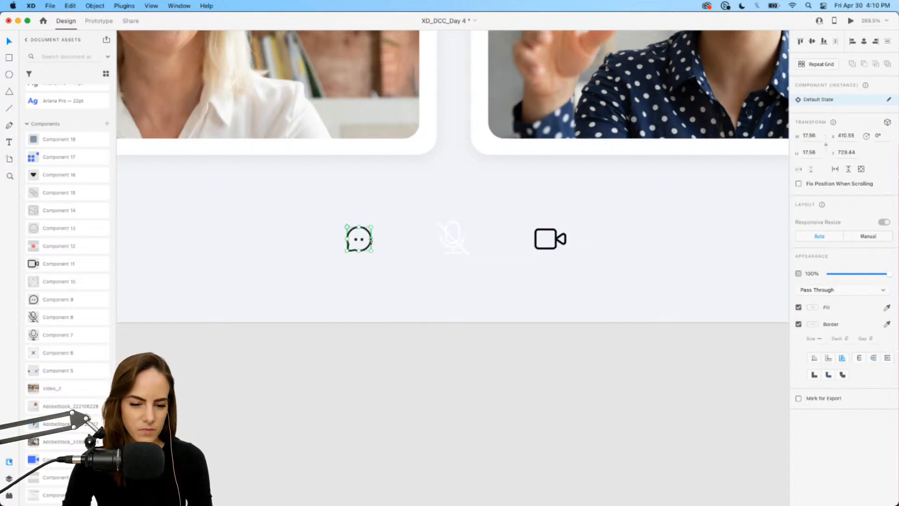
{"action": "left_click", "coordinate": [402, 248]}
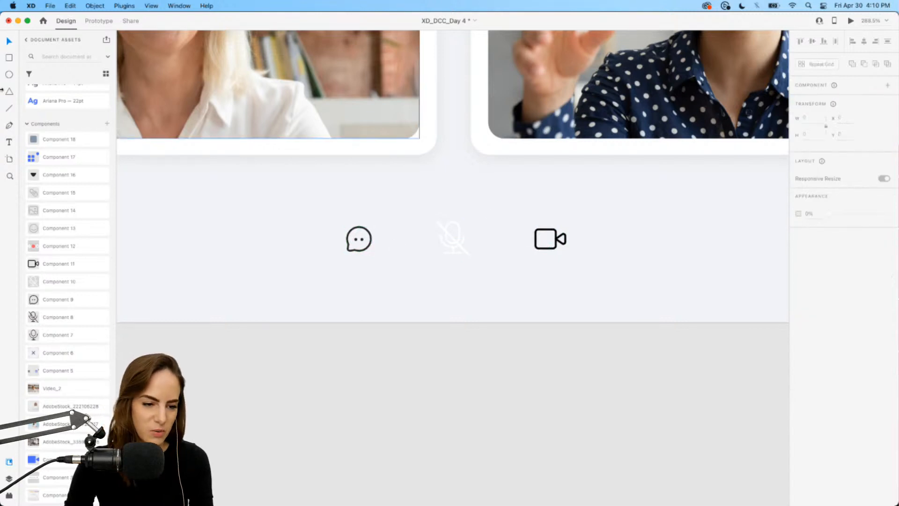
Draw a circle about 55 × 55 px over the microphone icon.
{"action": "left_click", "coordinate": [9, 75]}
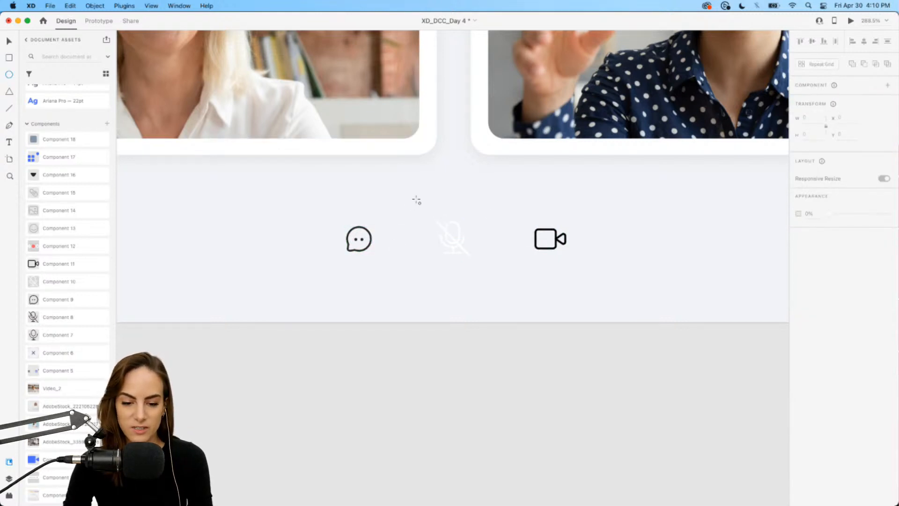
{"action": "left_click_drag", "start_coordinate": [418, 202], "coordinate": [510, 275]}
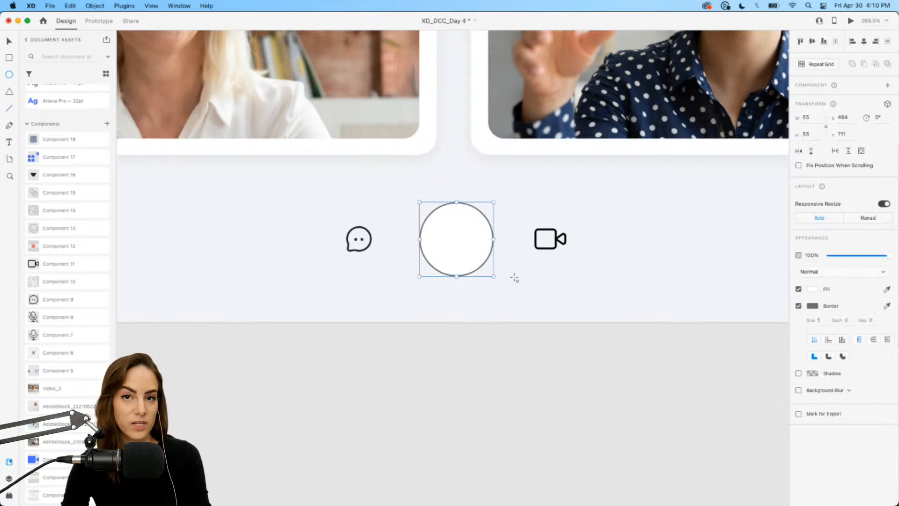
{"action": "key", "text": "Left"}
{"action": "key", "text": "Left"}
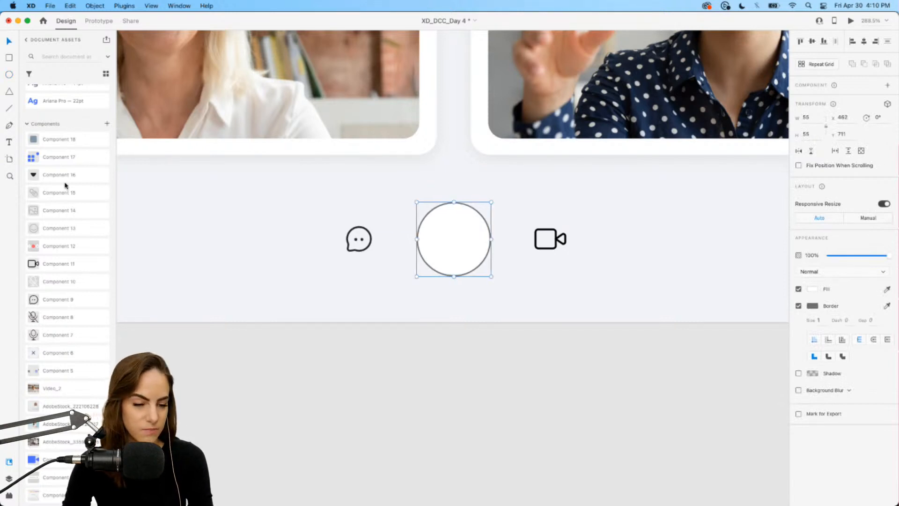
Fill the circle with the #FF4D53 swatch, remove its border, and send it behind the microphone icon.
{"action": "scroll", "coordinate": [65, 185], "scroll_direction": "up", "scroll_amount": 5}
{"action": "left_click", "coordinate": [67, 110]}
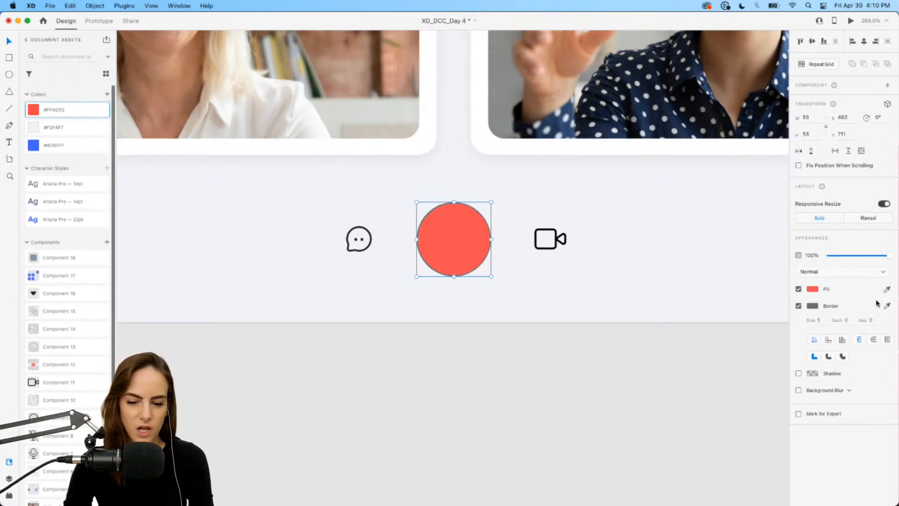
{"action": "left_click", "coordinate": [799, 306]}
{"action": "key", "text": "super+shift+bracketleft"}
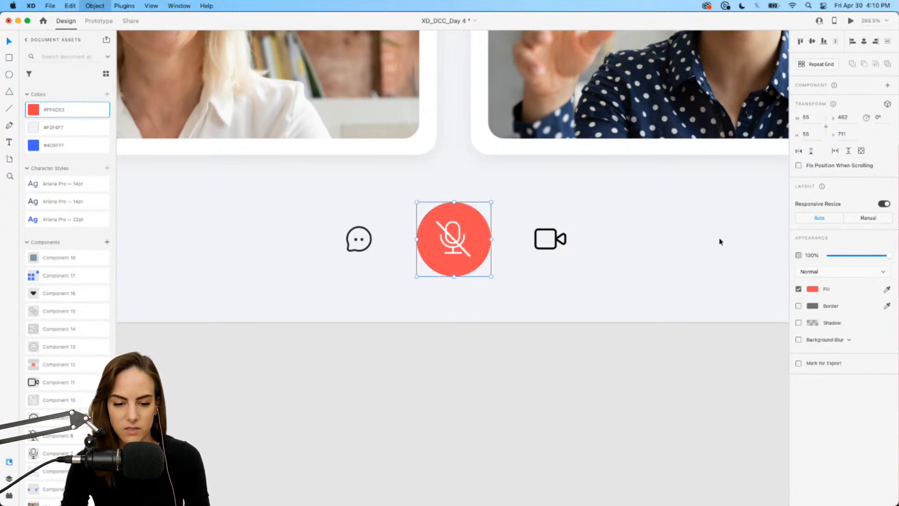
Enlarge the red circle to 63 × 63 px around the microphone icon.
{"action": "left_click_drag", "start_coordinate": [413, 203], "coordinate": [444, 211]}
{"action": "scroll", "coordinate": [444, 211], "scroll_direction": "down", "scroll_amount": 5}
{"action": "scroll", "coordinate": [444, 213], "scroll_direction": "up", "scroll_amount": 2}
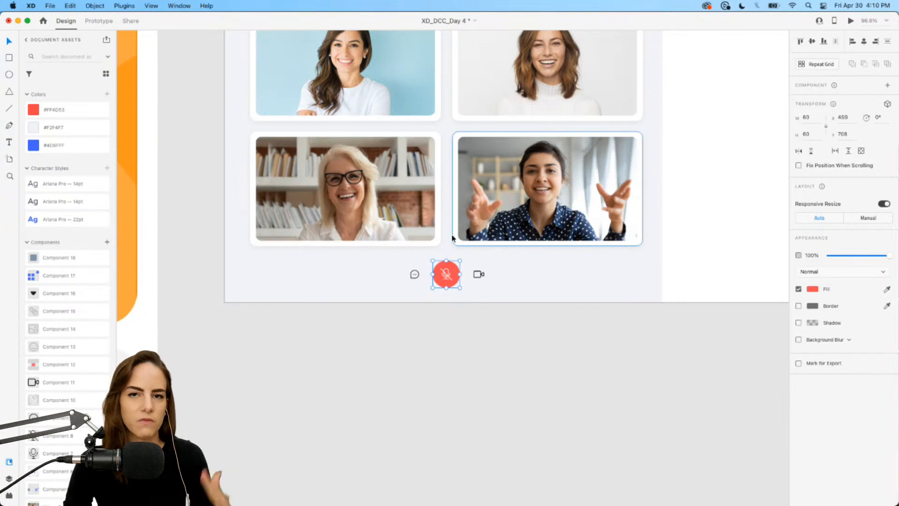
{"action": "scroll", "coordinate": [439, 317], "scroll_direction": "up", "scroll_amount": 5}
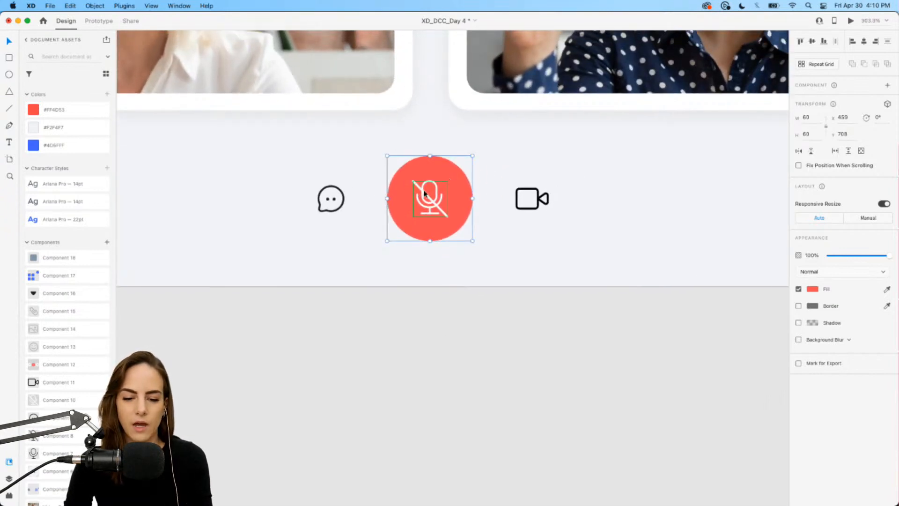
Duplicate the circle onto the chat icon, fill it with the light background colour, and send it behind the icon.
{"action": "key", "text": "super+d"}
{"action": "left_click_drag", "start_coordinate": [430, 185], "coordinate": [343, 185]}
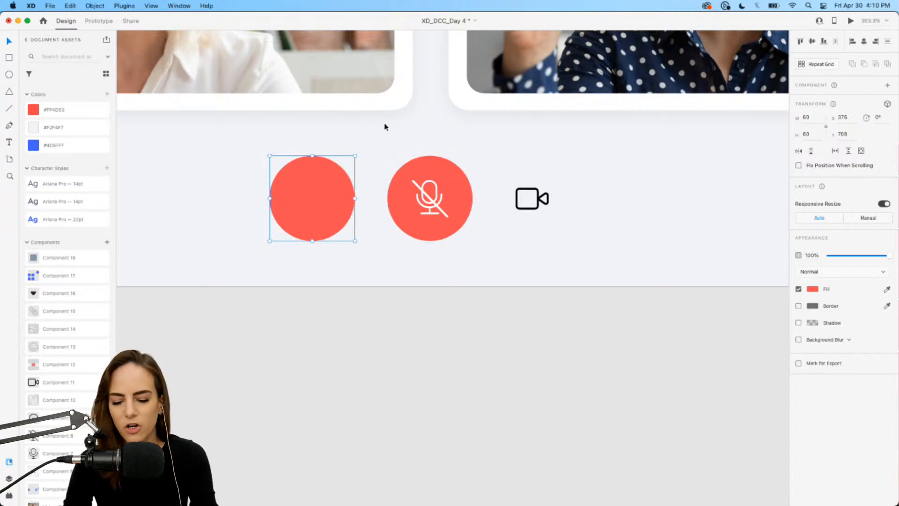
{"action": "key", "text": "i"}
{"action": "left_click", "coordinate": [383, 108]}
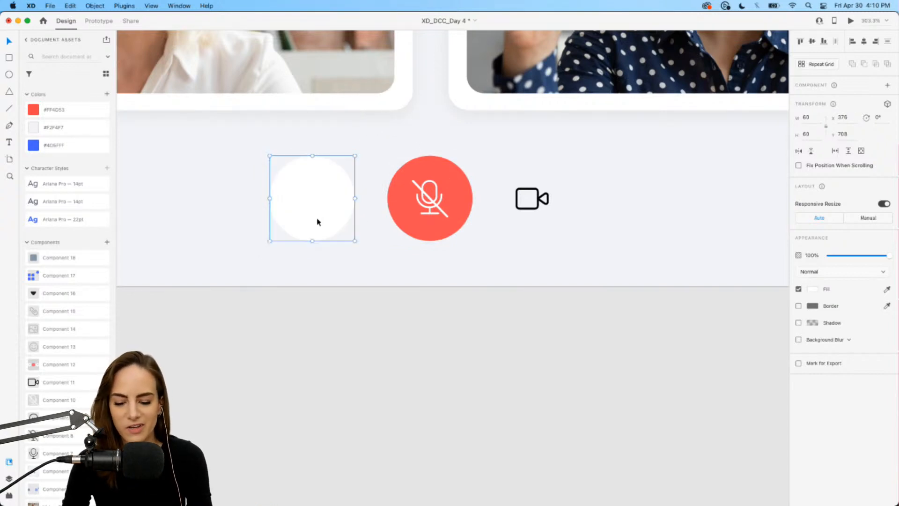
{"action": "key", "text": "super+shift+["}
Copy the white circle onto the camera icon and send it behind the icon.
{"action": "left_click_drag", "start_coordinate": [330, 212], "coordinate": [576, 226]}
{"action": "left_click", "coordinate": [334, 222]}
{"action": "key", "text": "super+["}
{"action": "key", "text": "super+["}
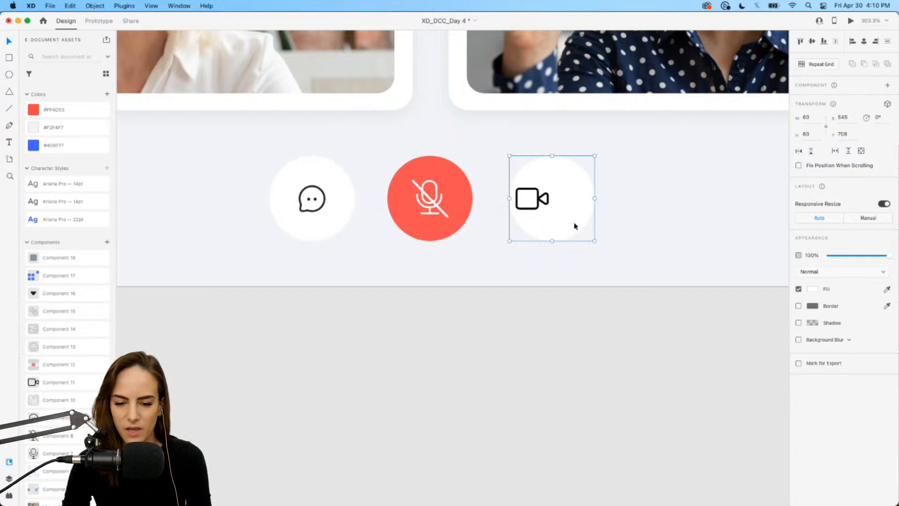
Centre the camera icon in its circle and group the three call buttons together.
{"action": "left_click_drag", "start_coordinate": [542, 201], "coordinate": [562, 201]}
{"action": "left_click_drag", "start_coordinate": [623, 255], "coordinate": [191, 164]}
{"action": "key", "text": "super+g"}
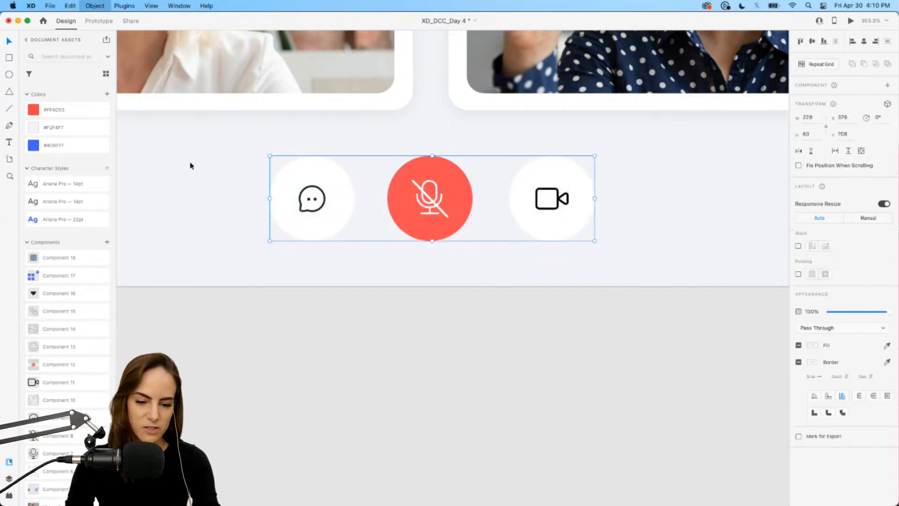
Add a text label reading "4 Attendees" near the top of the side panel.
{"action": "scroll", "coordinate": [335, 184], "scroll_direction": "down", "scroll_amount": 4}
{"action": "scroll", "coordinate": [335, 183], "scroll_direction": "down", "scroll_amount": 10}
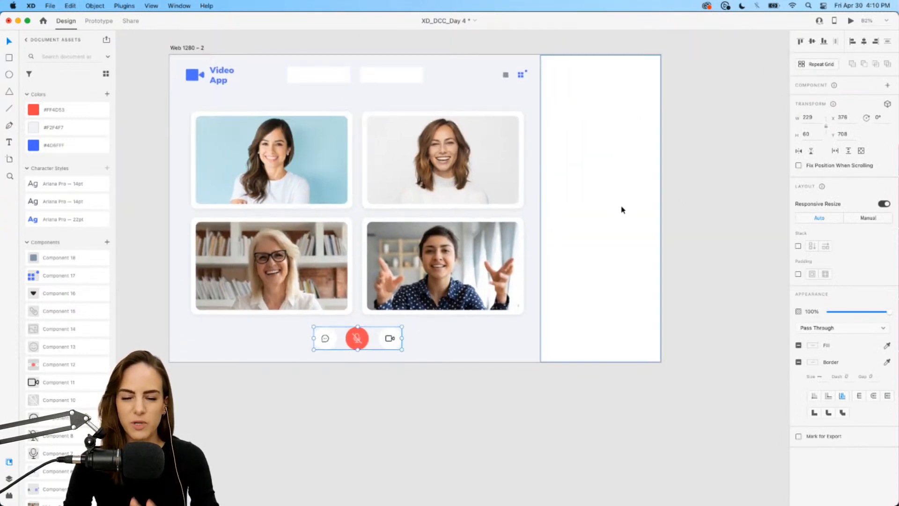
{"action": "scroll", "coordinate": [623, 210], "scroll_direction": "up", "scroll_amount": 5}
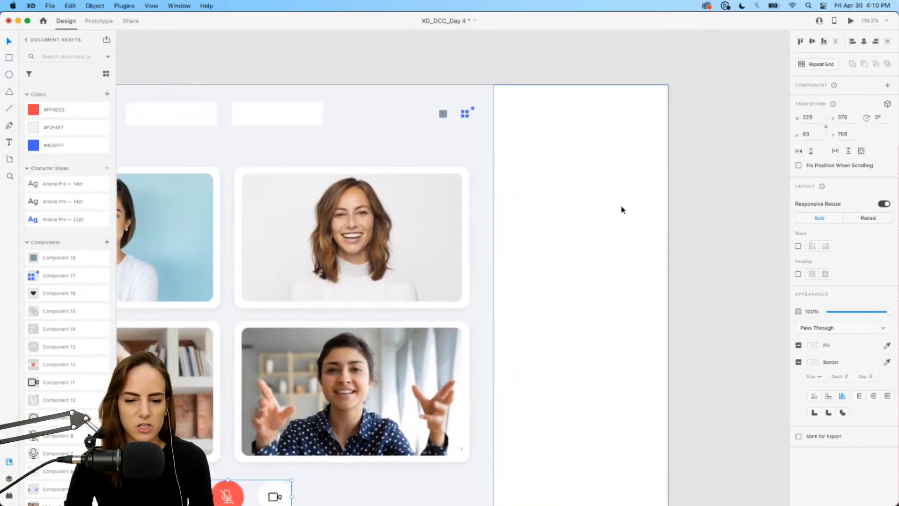
{"action": "scroll", "coordinate": [623, 209], "scroll_direction": "down", "scroll_amount": 1}
{"action": "scroll", "coordinate": [622, 209], "scroll_direction": "right", "scroll_amount": 1}
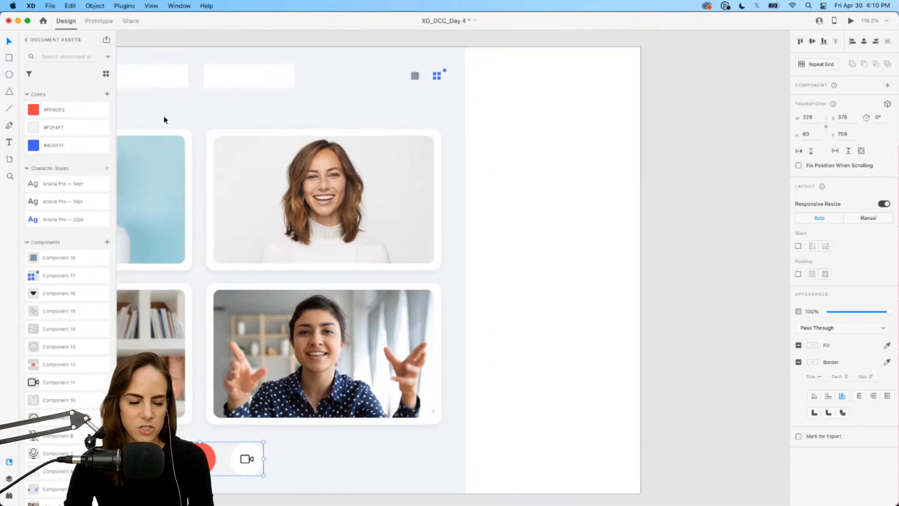
{"action": "left_click", "coordinate": [9, 142]}
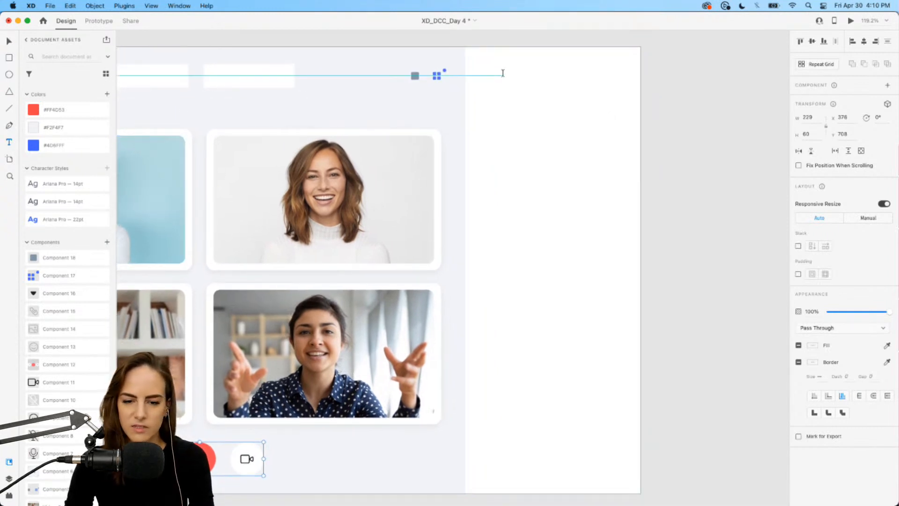
{"action": "left_click_drag", "start_coordinate": [497, 74], "coordinate": [589, 102]}
{"action": "type", "text": "S"}
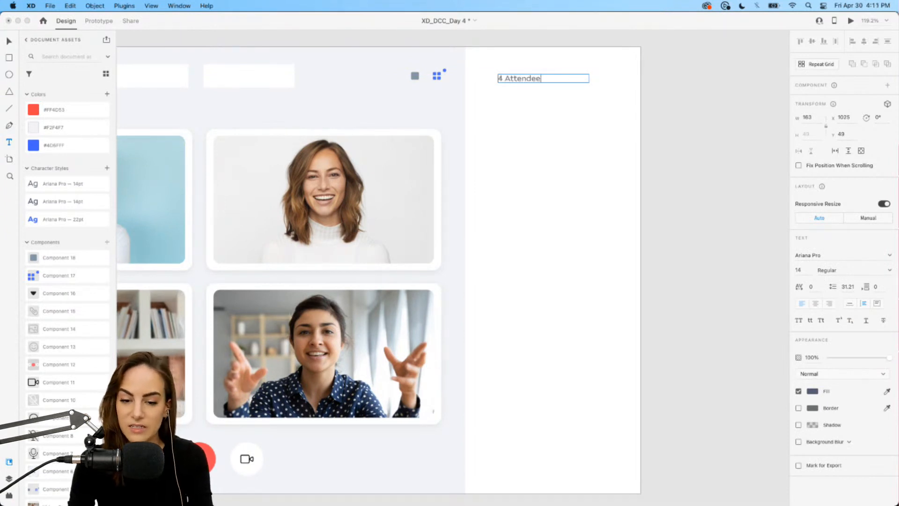
{"action": "key", "text": "Escape"}
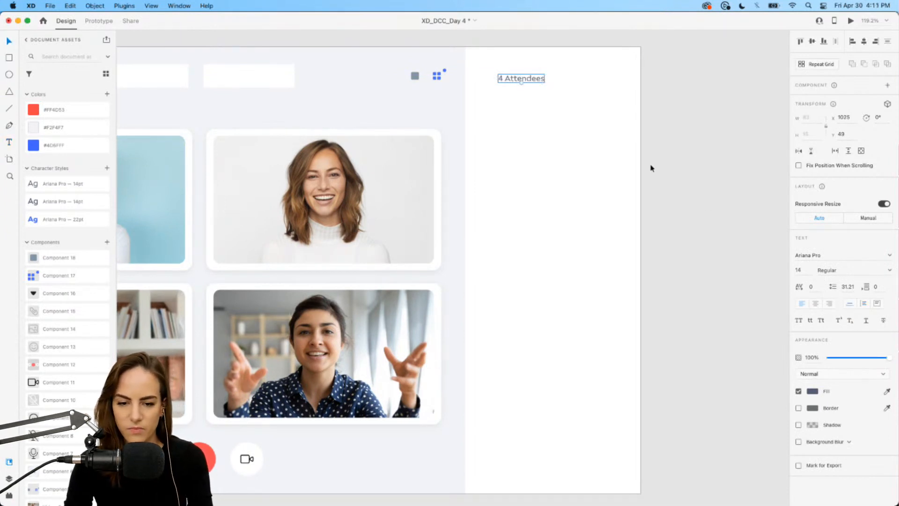
Apply the second Ariana Pro 14 pt character style to the label and set its opacity to 47%.
{"action": "left_click_drag", "start_coordinate": [520, 79], "coordinate": [504, 93]}
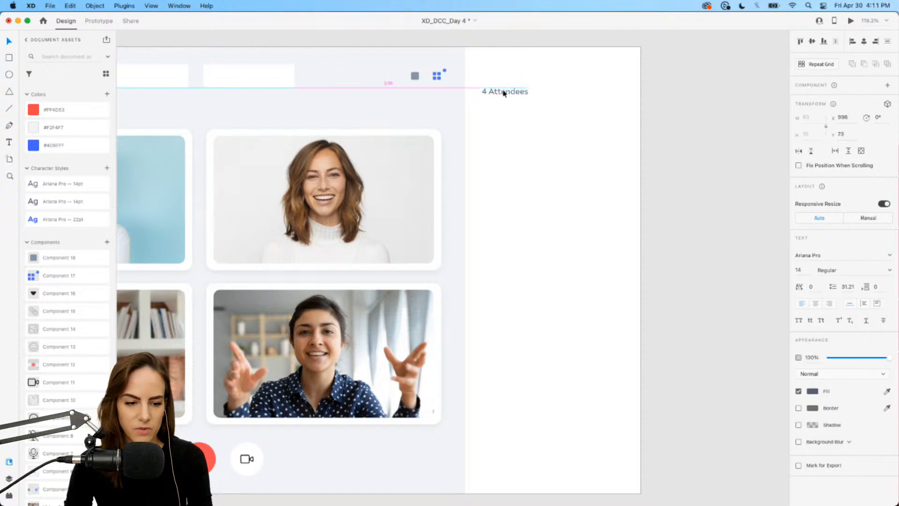
{"action": "left_click", "coordinate": [67, 204]}
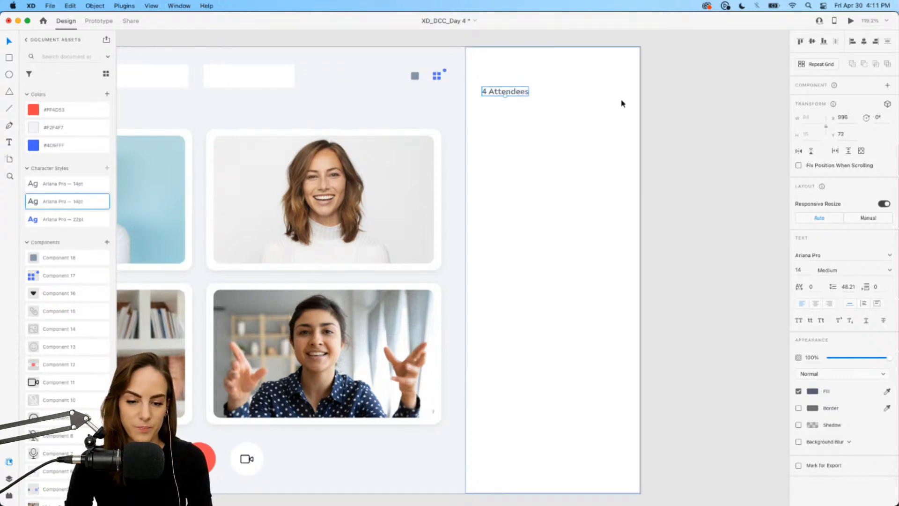
{"action": "left_click_drag", "start_coordinate": [866, 359], "coordinate": [860, 359]}
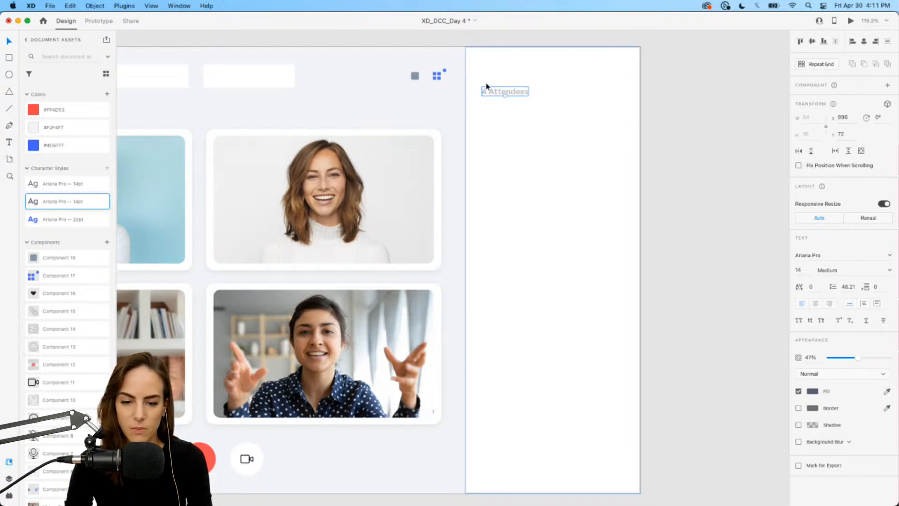
{"action": "left_click_drag", "start_coordinate": [506, 92], "coordinate": [507, 88]}
Place the close (X) icon component in the side panel's upper-right corner.
{"action": "scroll", "coordinate": [52, 423], "scroll_direction": "down", "scroll_amount": 5}
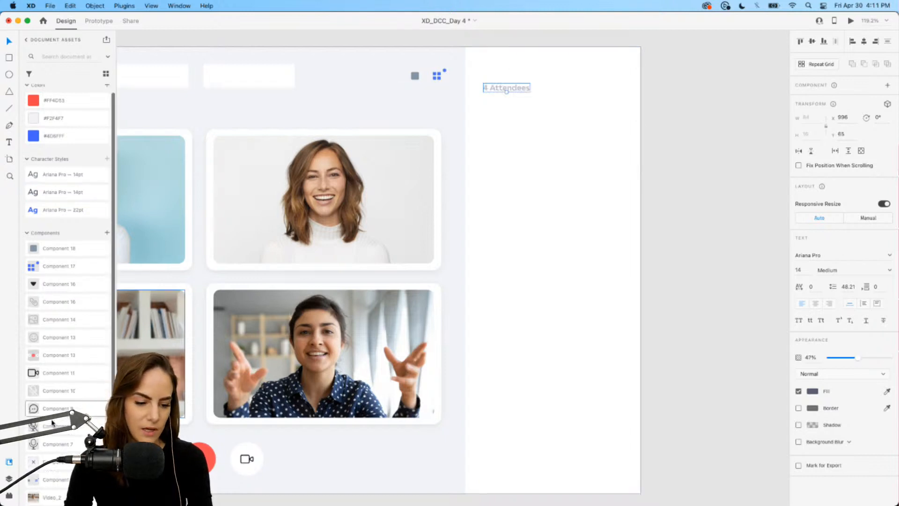
{"action": "left_click_drag", "start_coordinate": [56, 359], "coordinate": [623, 69]}
{"action": "left_click", "coordinate": [693, 88]}
{"action": "scroll", "coordinate": [525, 136], "scroll_direction": "down", "scroll_amount": 2}
{"action": "left_click", "coordinate": [500, 57]}
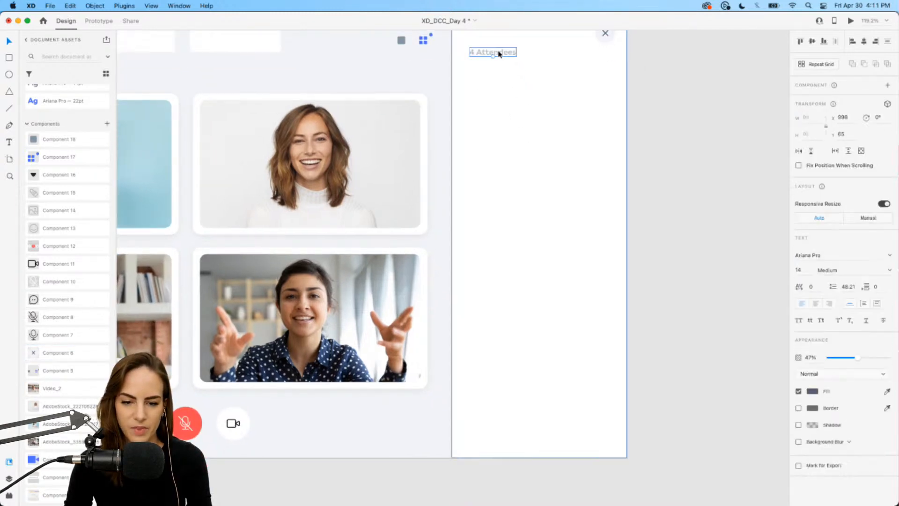
{"action": "left_click_drag", "start_coordinate": [508, 55], "coordinate": [507, 87]}
{"action": "key", "text": "super+z"}
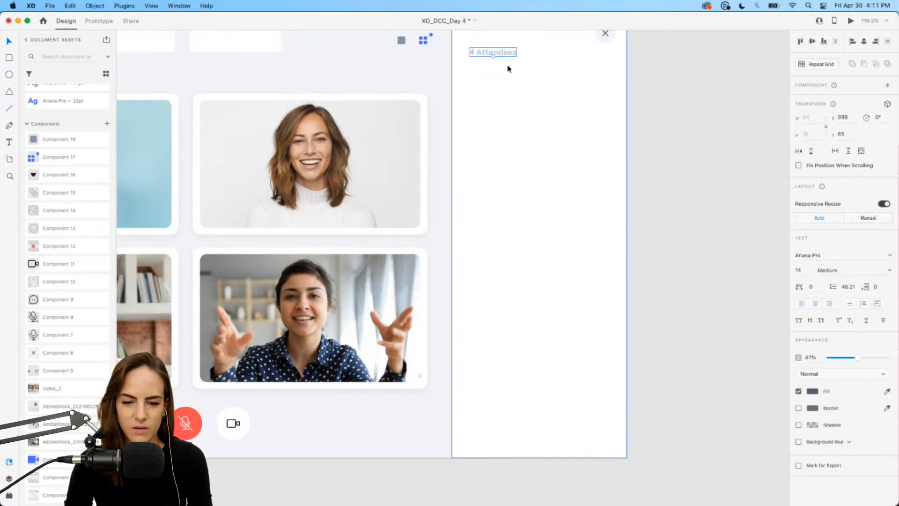
Duplicate the attendees label to the bottom of the side panel and change its text to "Say something..".
{"action": "left_click", "coordinate": [608, 39]}
{"action": "left_click", "coordinate": [505, 54]}
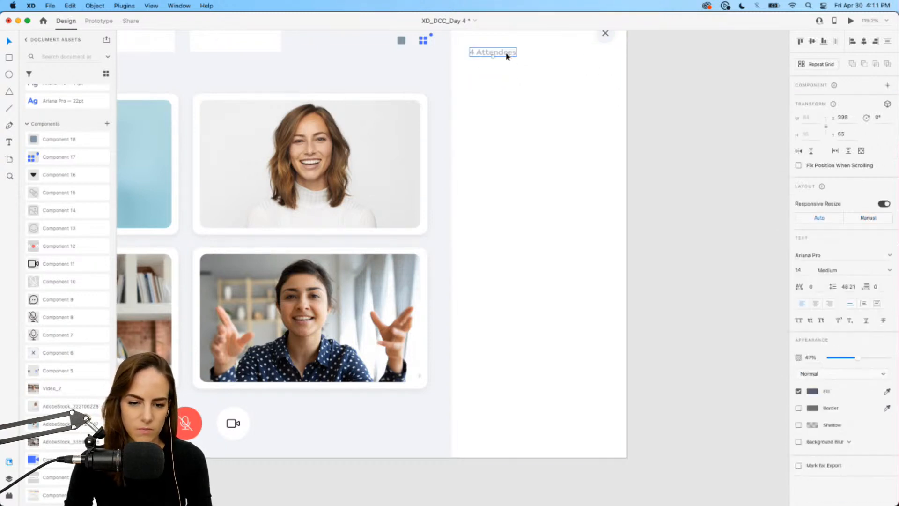
{"action": "left_click_drag", "start_coordinate": [506, 54], "coordinate": [513, 431]}
{"action": "scroll", "coordinate": [514, 431], "scroll_direction": "up", "scroll_amount": 5}
{"action": "double_click", "coordinate": [458, 362]}
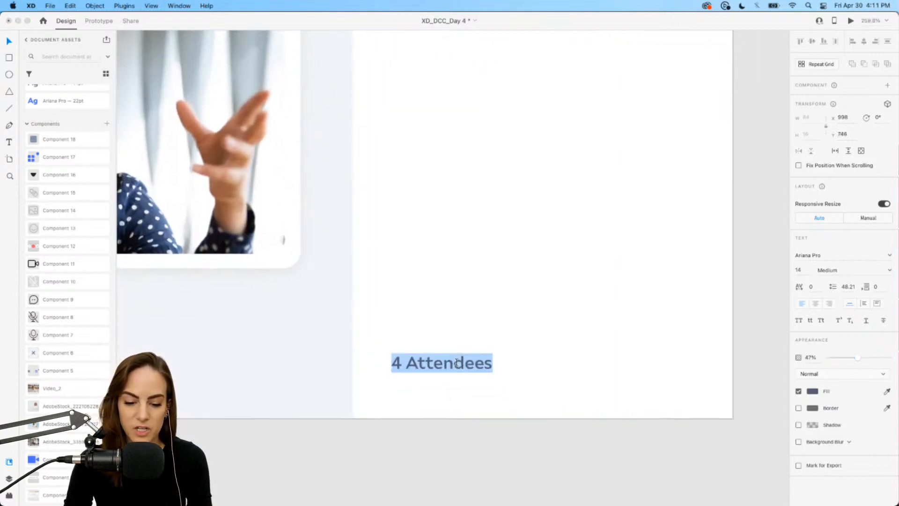
{"action": "type", "text": "C"}
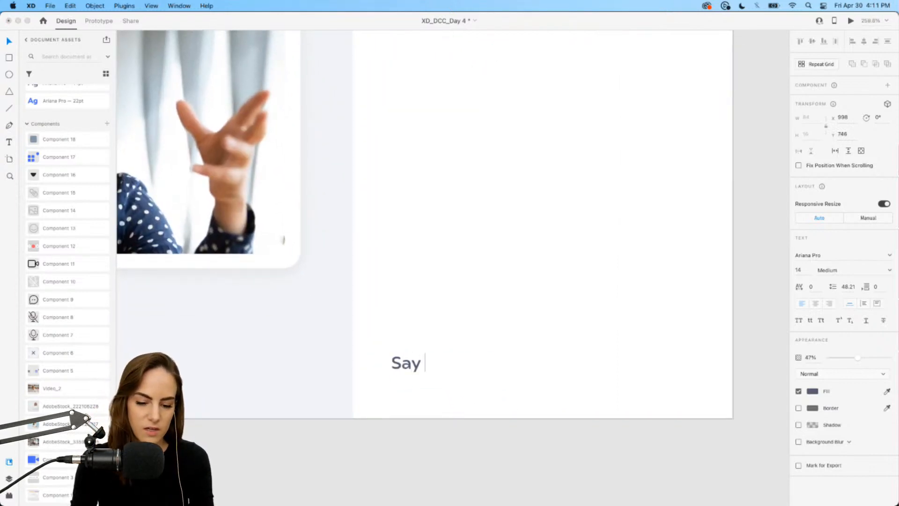
{"action": "type", "text": "ay something.."}
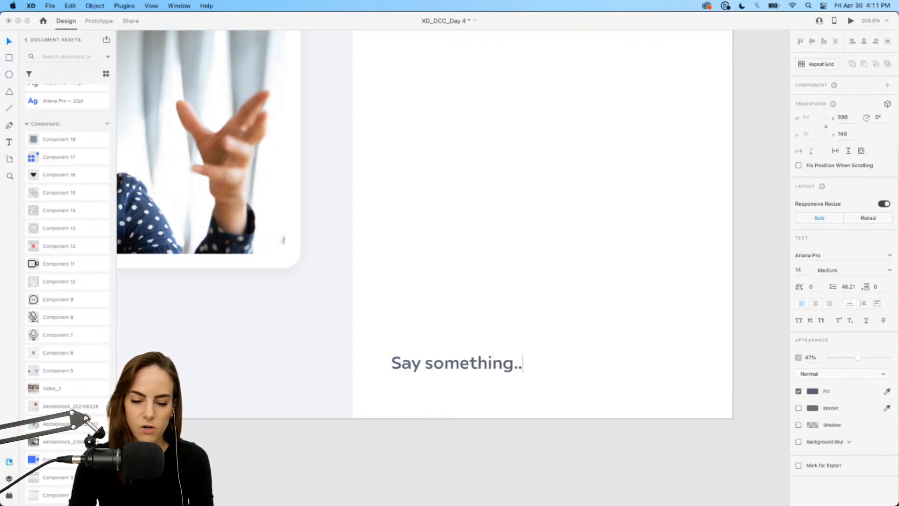
{"action": "key", "text": "Escape"}
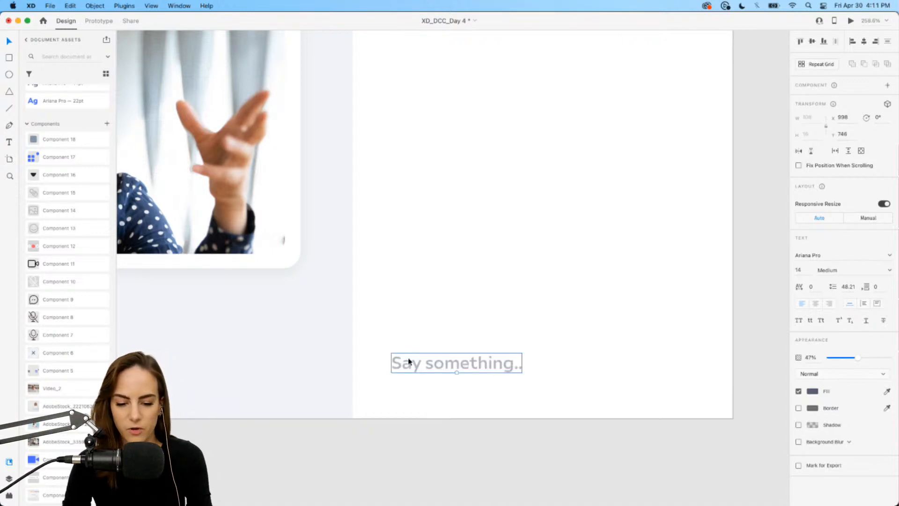
{"action": "scroll", "coordinate": [408, 362], "scroll_direction": "down", "scroll_amount": 5}
{"action": "left_click", "coordinate": [306, 357]}
{"action": "scroll", "coordinate": [303, 346], "scroll_direction": "up", "scroll_amount": 3}
{"action": "scroll", "coordinate": [302, 346], "scroll_direction": "right", "scroll_amount": 2}
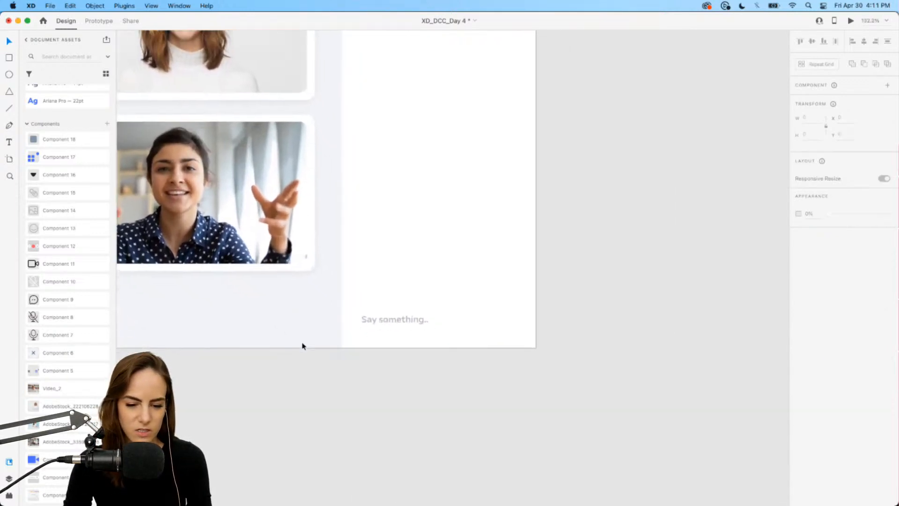
Draw a horizontal divider line across the side panel above the message field and set its opacity to 18%.
{"action": "scroll", "coordinate": [302, 346], "scroll_direction": "up", "scroll_amount": 5}
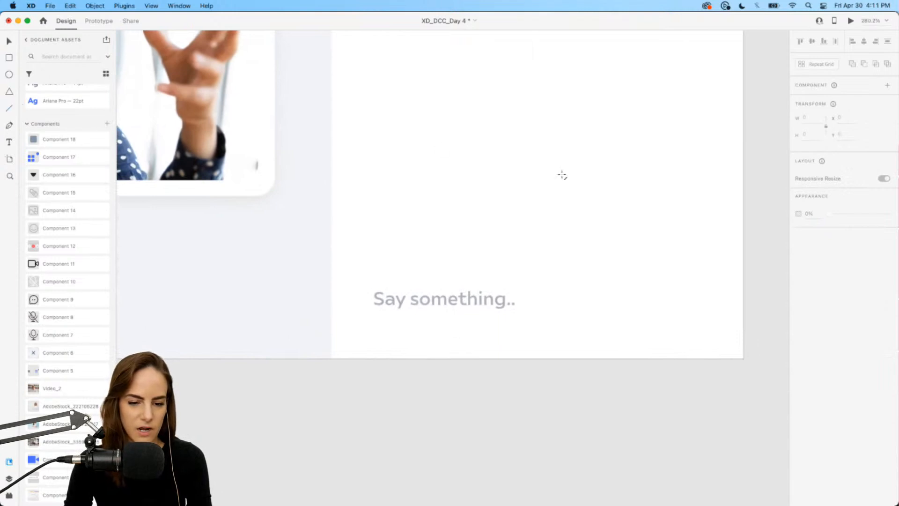
{"action": "left_click_drag", "start_coordinate": [332, 192], "coordinate": [744, 192]}
{"action": "left_click", "coordinate": [839, 256]}
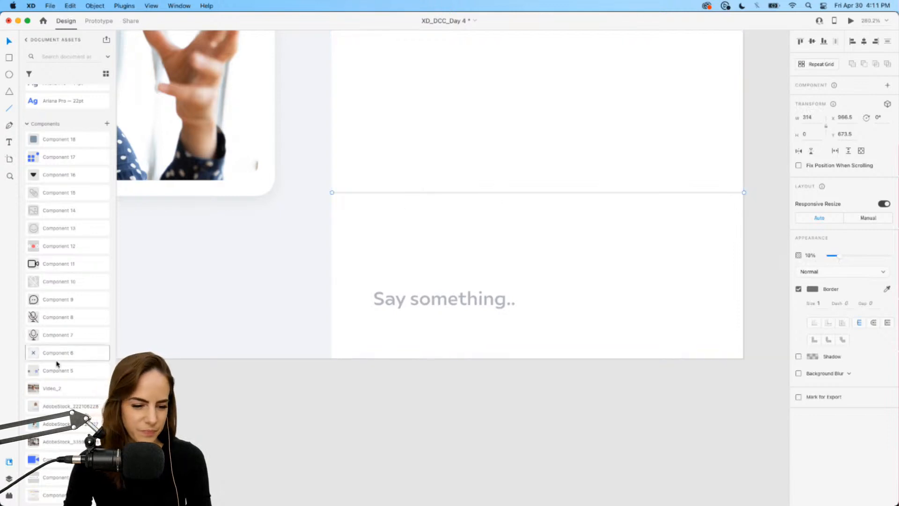
Place the image, attachment and emoji icon components in a row above "Say something.." and group them.
{"action": "left_click_drag", "start_coordinate": [42, 215], "coordinate": [392, 251]}
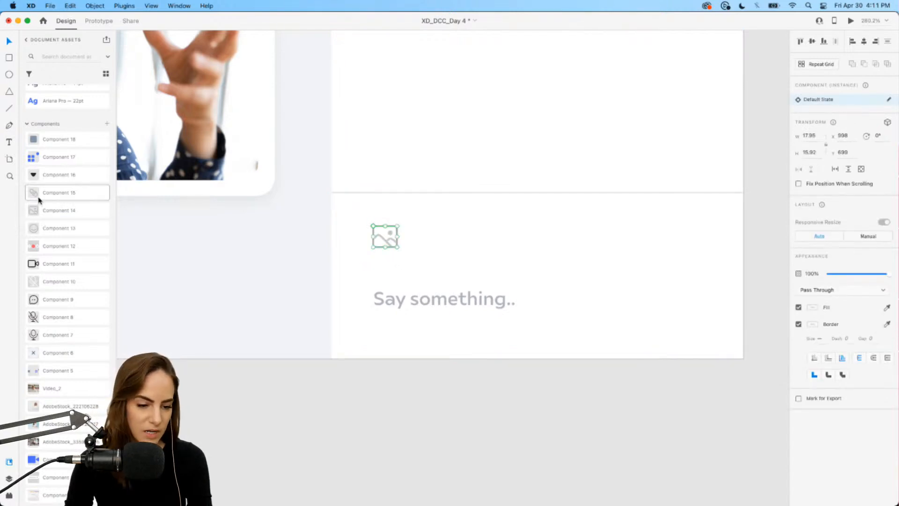
{"action": "left_click_drag", "start_coordinate": [38, 197], "coordinate": [446, 232]}
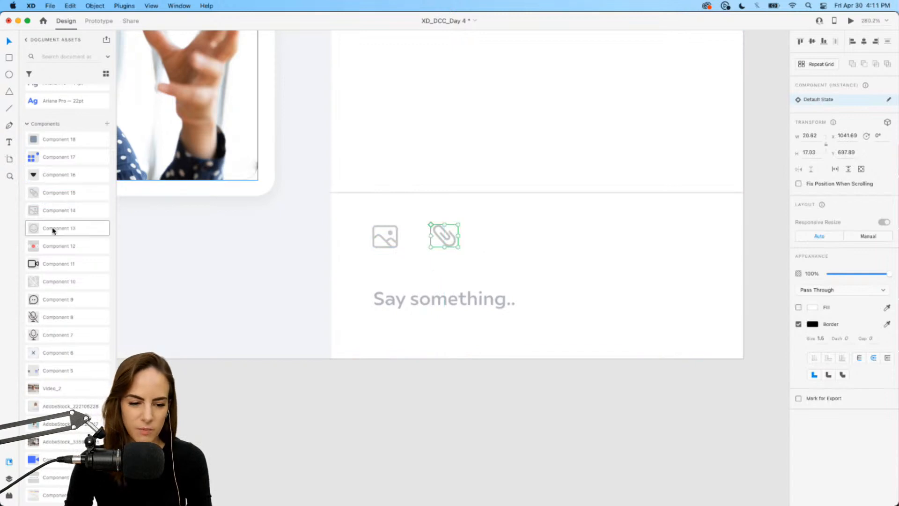
{"action": "left_click_drag", "start_coordinate": [60, 228], "coordinate": [513, 229]}
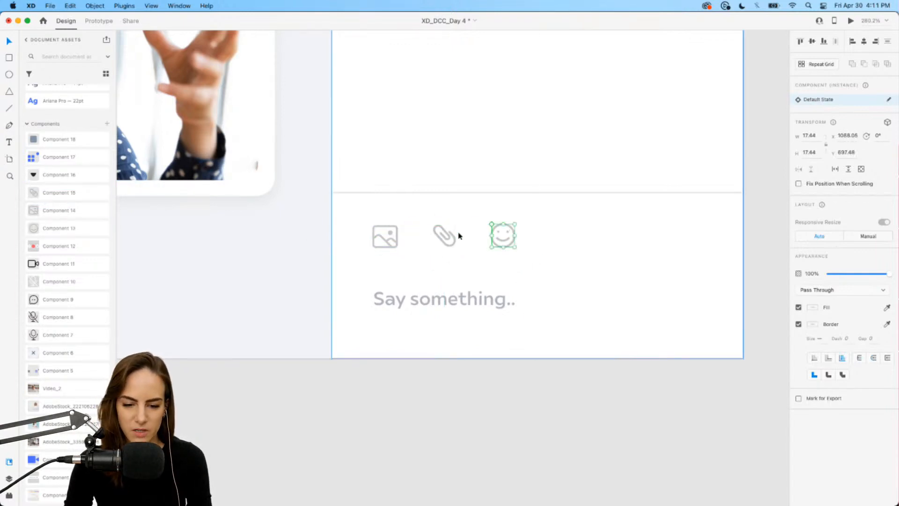
{"action": "left_click", "coordinate": [444, 235], "text": "shift"}
{"action": "left_click", "coordinate": [397, 232], "text": "shift"}
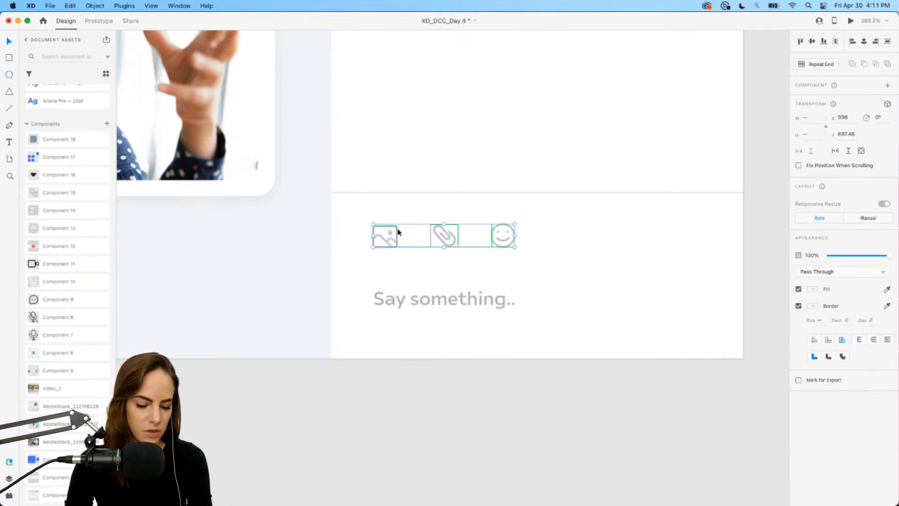
{"action": "key", "text": "super+g"}
Move the "Say something.." label up closer to the icon row.
{"action": "left_click", "coordinate": [406, 300]}
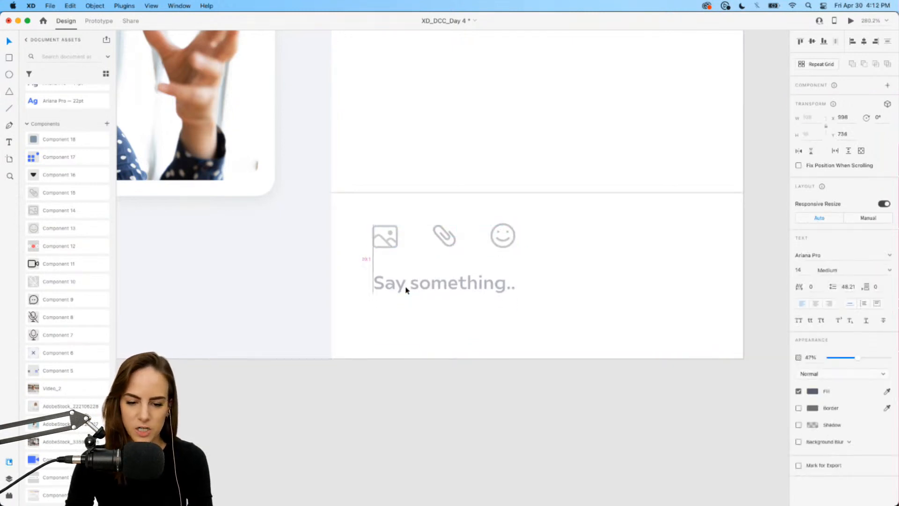
{"action": "scroll", "coordinate": [416, 291], "scroll_direction": "down", "scroll_amount": 5}
{"action": "scroll", "coordinate": [417, 401], "scroll_direction": "down", "scroll_amount": 5}
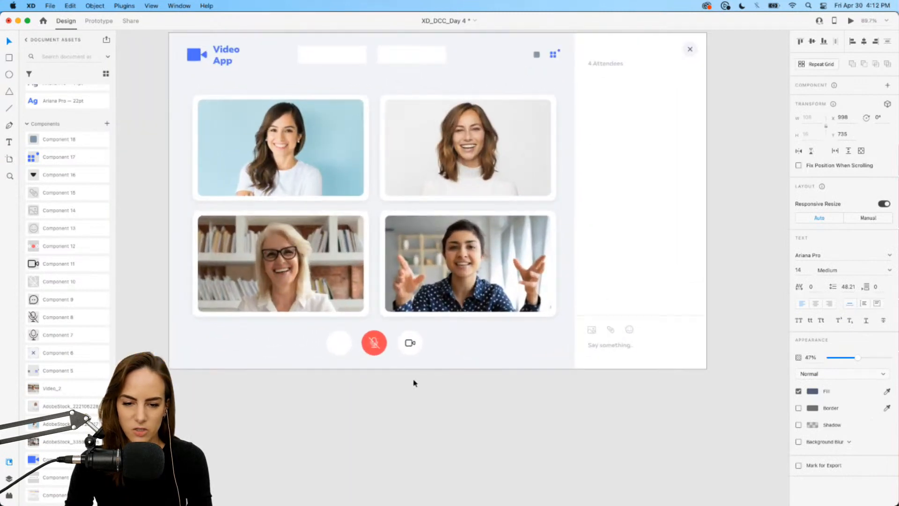
{"action": "left_click", "coordinate": [452, 410]}
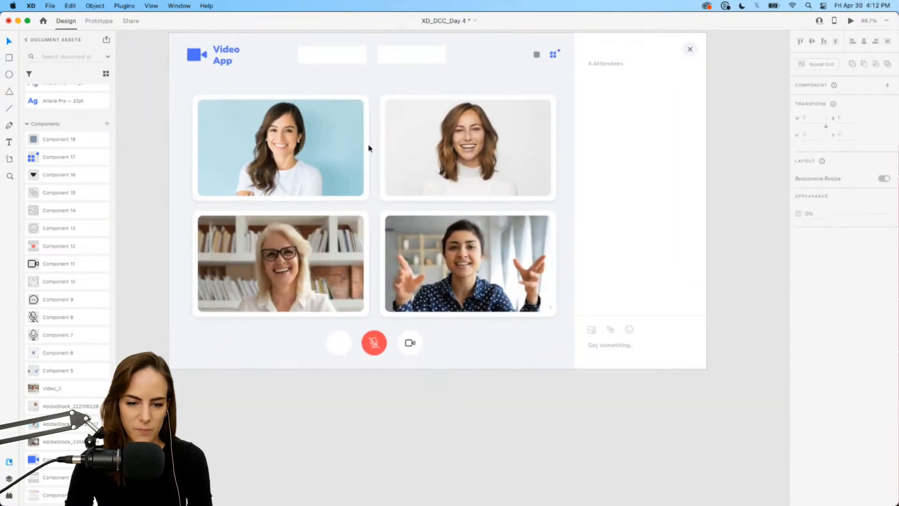
Round the corners of the two placeholder boxes in the top bar to a radius of about 9.
{"action": "scroll", "coordinate": [363, 124], "scroll_direction": "up", "scroll_amount": 3}
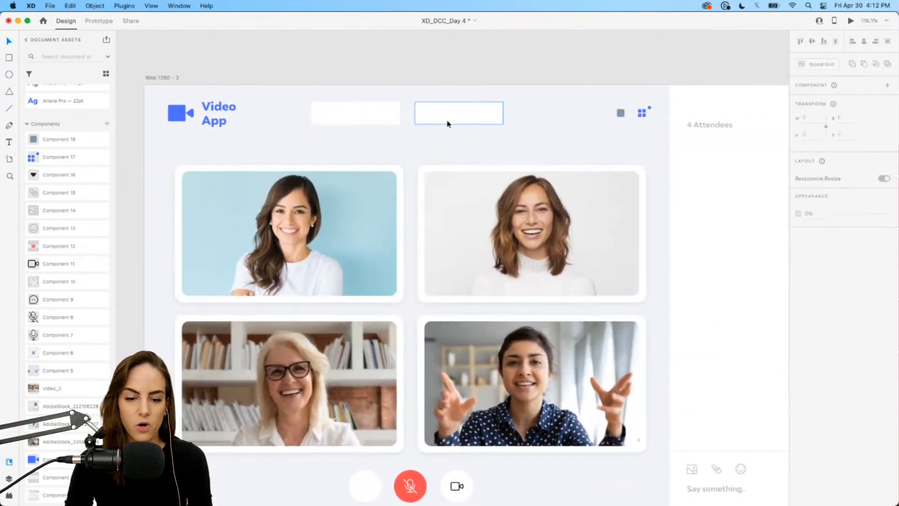
{"action": "scroll", "coordinate": [373, 119], "scroll_direction": "up", "scroll_amount": 3}
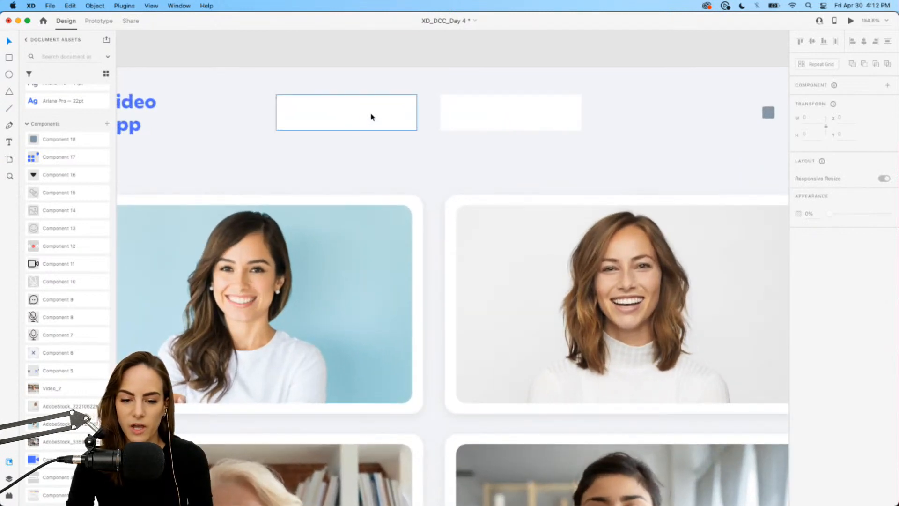
{"action": "left_click", "coordinate": [372, 117]}
{"action": "left_click", "coordinate": [492, 116]}
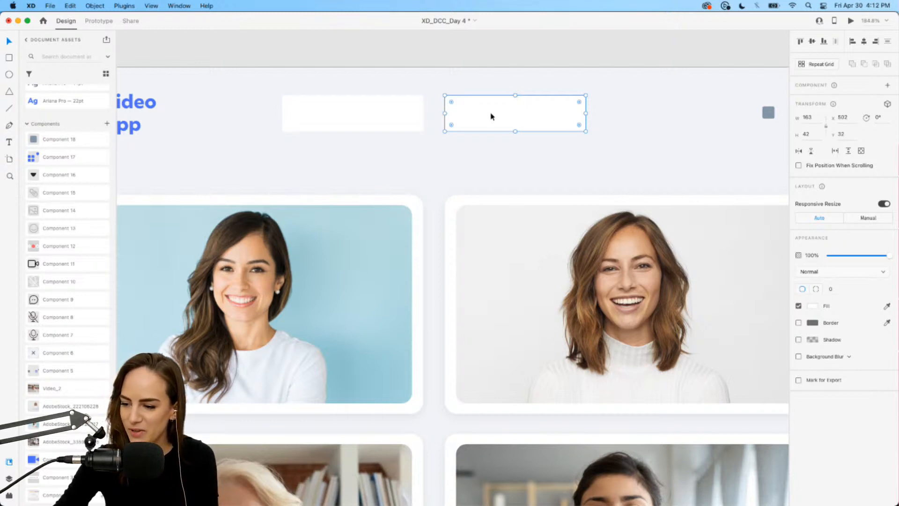
{"action": "scroll", "coordinate": [491, 115], "scroll_direction": "up", "scroll_amount": 3}
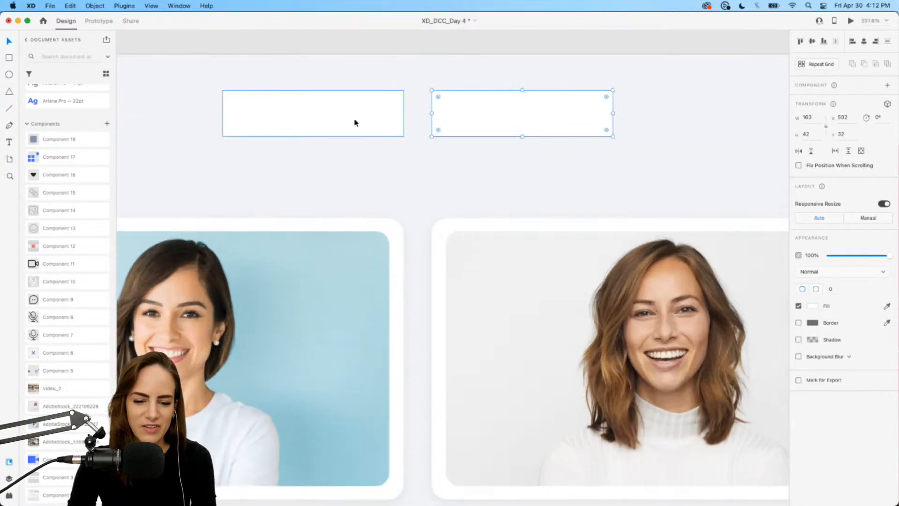
{"action": "left_click", "coordinate": [392, 130]}
{"action": "left_click_drag", "start_coordinate": [396, 131], "coordinate": [391, 128]}
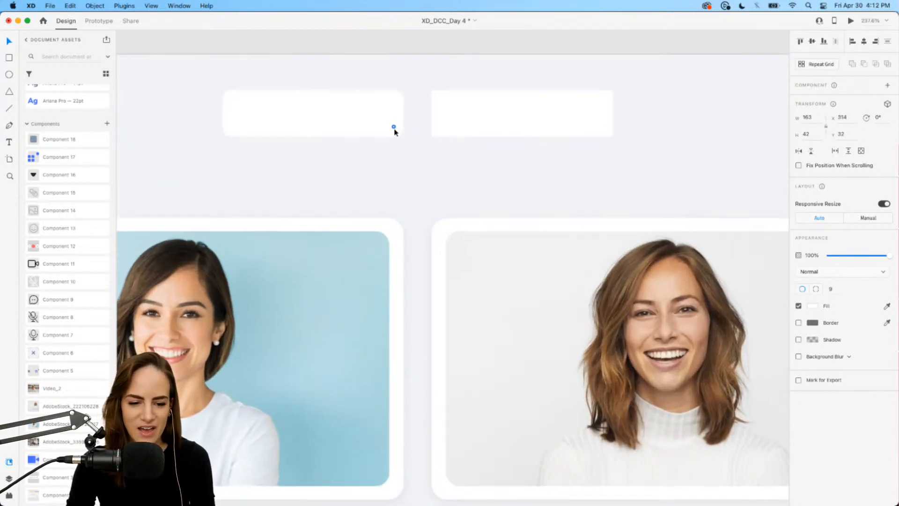
{"action": "left_click", "coordinate": [459, 132]}
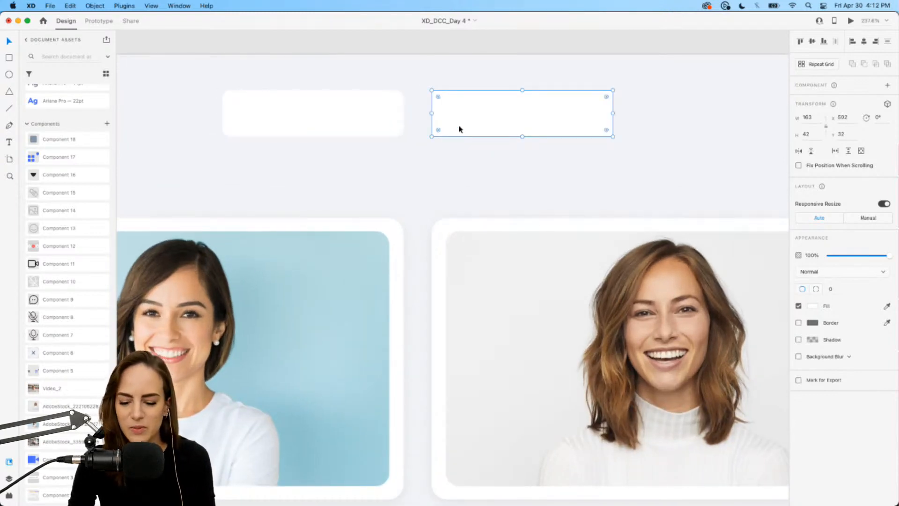
{"action": "key", "text": "Delete"}
{"action": "left_click", "coordinate": [367, 128]}
{"action": "left_click_drag", "start_coordinate": [336, 125], "coordinate": [515, 120]}
{"action": "left_click", "coordinate": [393, 155]}
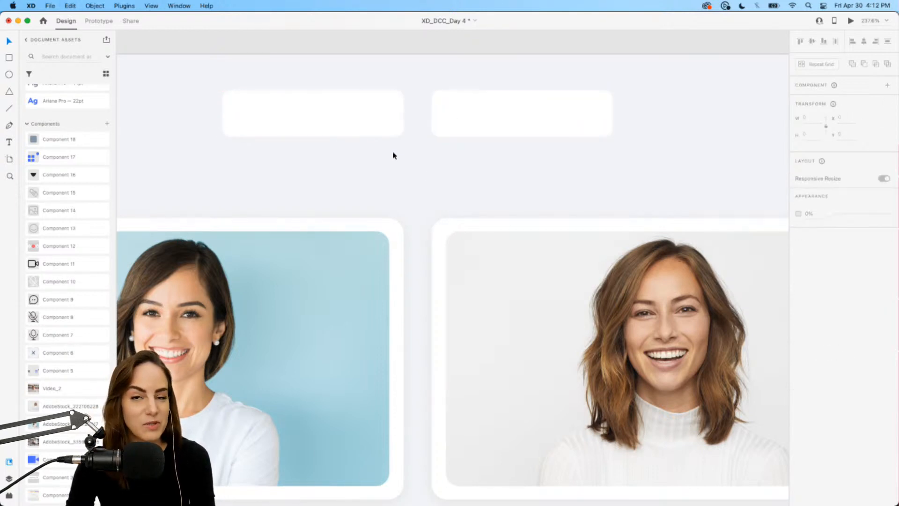
Place the dropdown arrow component inside the first top-bar box near its right end.
{"action": "scroll", "coordinate": [393, 155], "scroll_direction": "down", "scroll_amount": 3}
{"action": "left_click_drag", "start_coordinate": [61, 175], "coordinate": [379, 121]}
{"action": "scroll", "coordinate": [378, 122], "scroll_direction": "up", "scroll_amount": 10}
{"action": "scroll", "coordinate": [377, 121], "scroll_direction": "left", "scroll_amount": 3}
{"action": "left_click_drag", "start_coordinate": [479, 128], "coordinate": [473, 129]}
{"action": "scroll", "coordinate": [471, 129], "scroll_direction": "down", "scroll_amount": 3}
{"action": "left_click", "coordinate": [358, 228]}
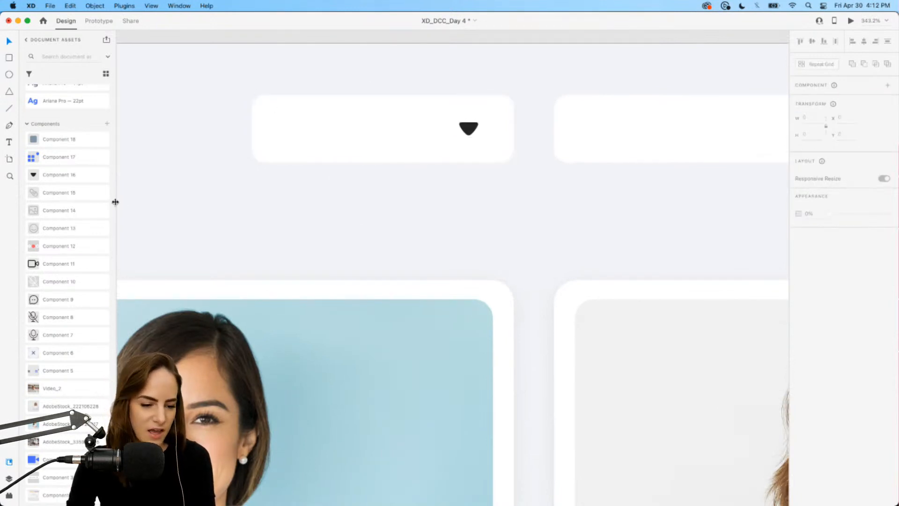
Duplicate the "4 Attendees" label into the first top-bar box, left of the arrow.
{"action": "scroll", "coordinate": [528, 161], "scroll_direction": "down", "scroll_amount": 5}
{"action": "scroll", "coordinate": [528, 161], "scroll_direction": "up", "scroll_amount": 4}
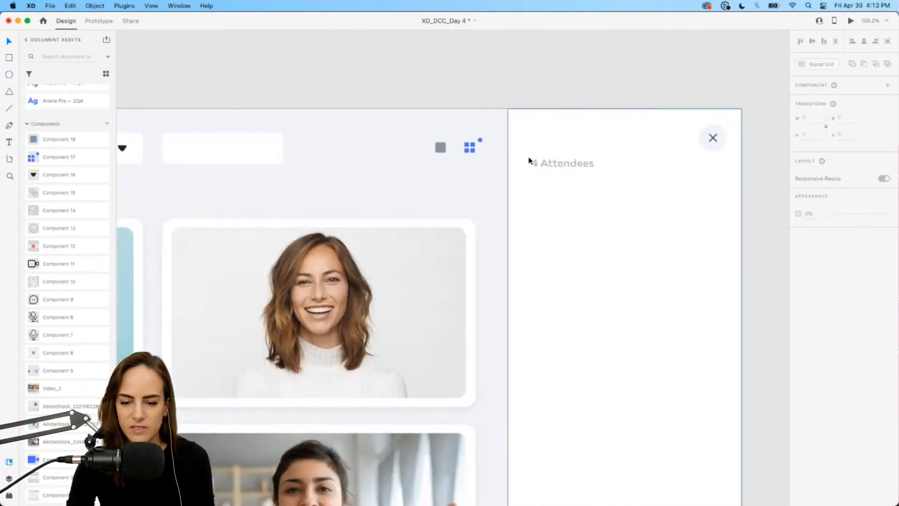
{"action": "left_click", "coordinate": [562, 164]}
{"action": "left_click_drag", "start_coordinate": [561, 164], "coordinate": [218, 188]}
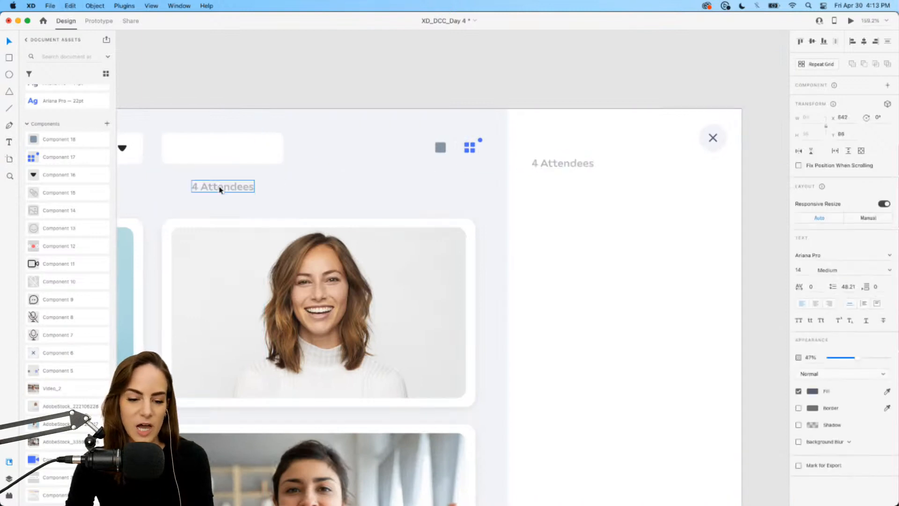
{"action": "scroll", "coordinate": [219, 188], "scroll_direction": "left", "scroll_amount": 4}
{"action": "scroll", "coordinate": [219, 188], "scroll_direction": "up", "scroll_amount": 3}
{"action": "scroll", "coordinate": [219, 188], "scroll_direction": "left", "scroll_amount": 3}
{"action": "scroll", "coordinate": [268, 188], "scroll_direction": "up", "scroll_amount": 3}
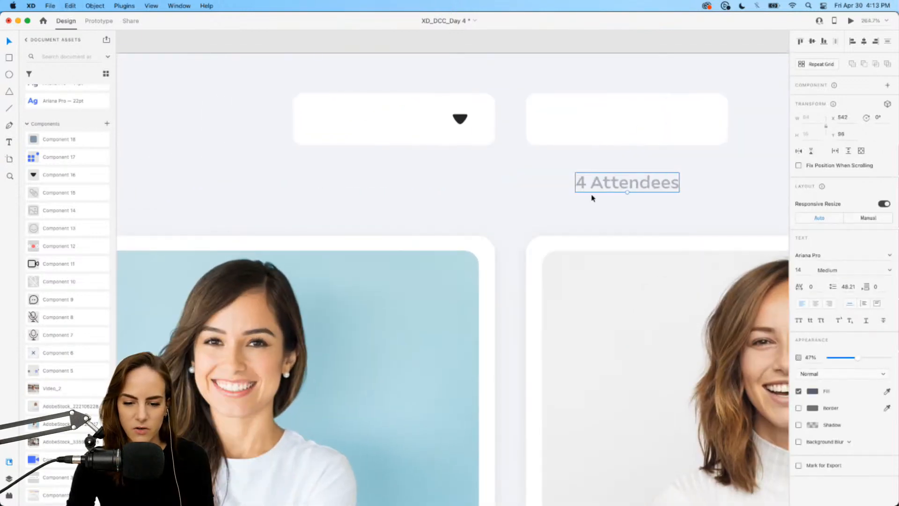
{"action": "left_click_drag", "start_coordinate": [602, 189], "coordinate": [340, 125]}
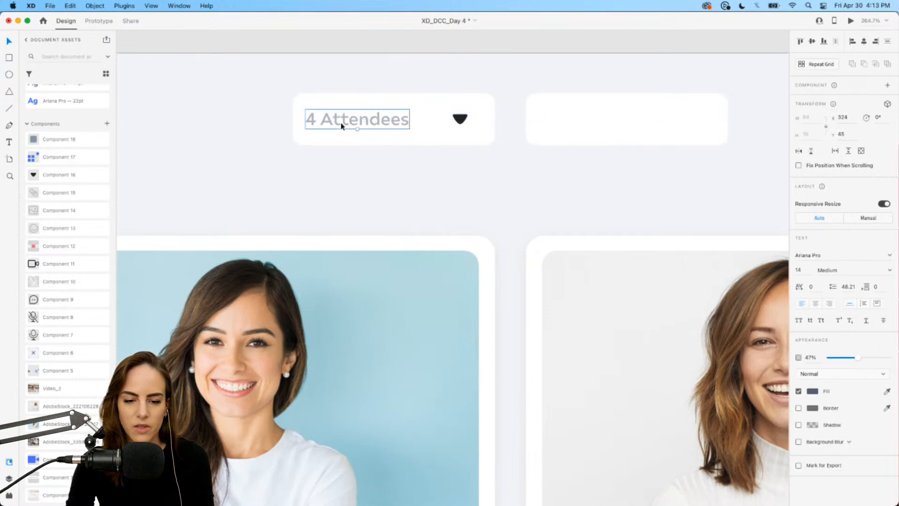
{"action": "scroll", "coordinate": [342, 125], "scroll_direction": "down", "scroll_amount": 5}
{"action": "scroll", "coordinate": [341, 125], "scroll_direction": "right", "scroll_amount": 2}
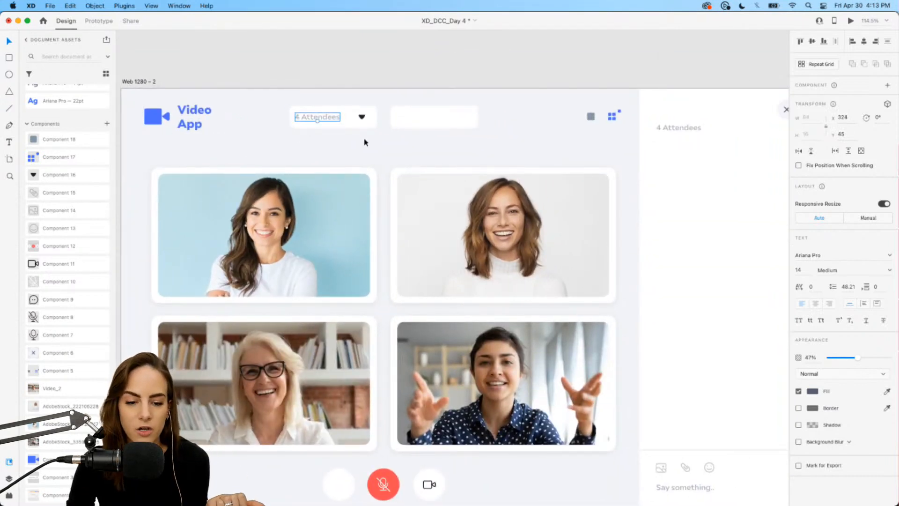
Change the copied label's text in the dropdown box to "Audio Source".
{"action": "scroll", "coordinate": [364, 142], "scroll_direction": "up", "scroll_amount": 3}
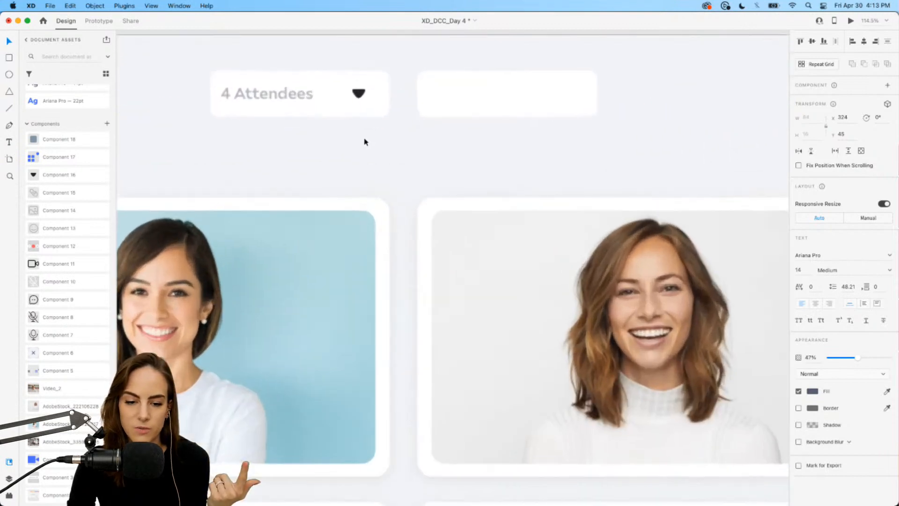
{"action": "scroll", "coordinate": [363, 140], "scroll_direction": "down", "scroll_amount": 5}
{"action": "scroll", "coordinate": [277, 341], "scroll_direction": "down", "scroll_amount": 2}
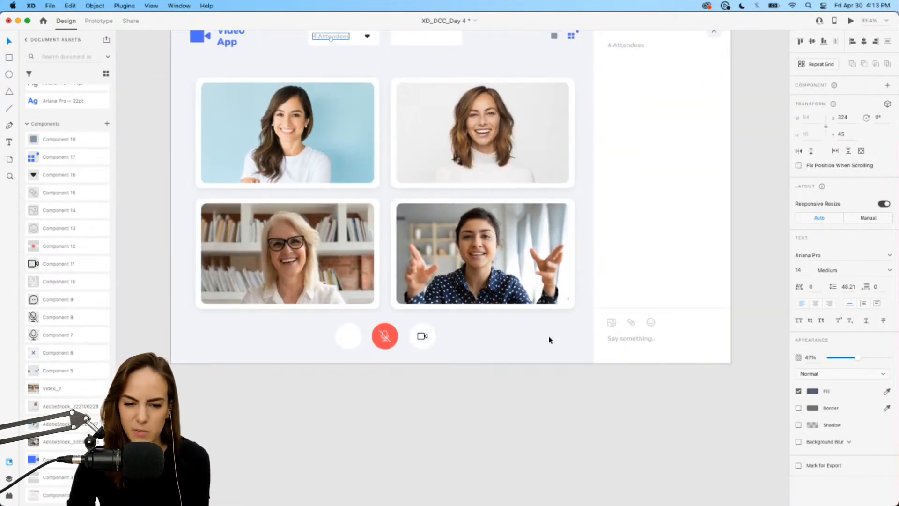
{"action": "scroll", "coordinate": [353, 147], "scroll_direction": "up", "scroll_amount": 3}
{"action": "left_click", "coordinate": [353, 147]}
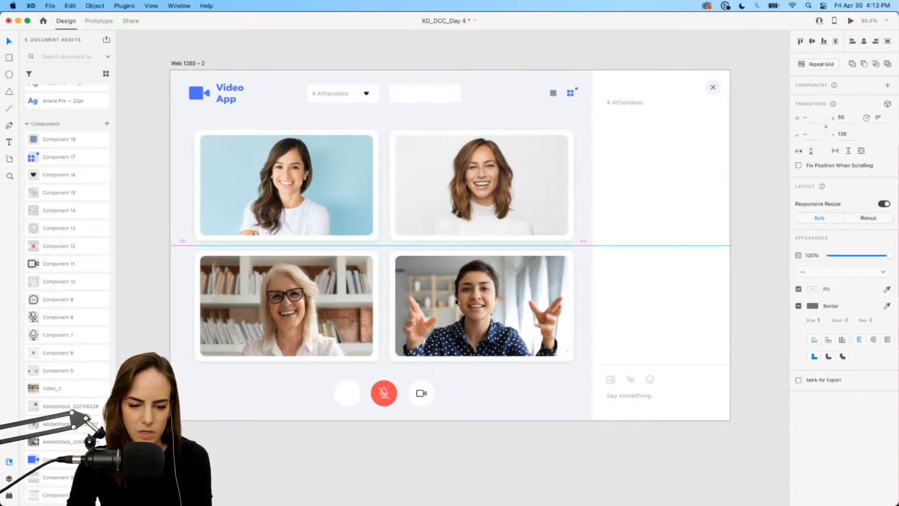
{"action": "scroll", "coordinate": [332, 74], "scroll_direction": "up", "scroll_amount": 5}
{"action": "scroll", "coordinate": [332, 94], "scroll_direction": "up", "scroll_amount": 5}
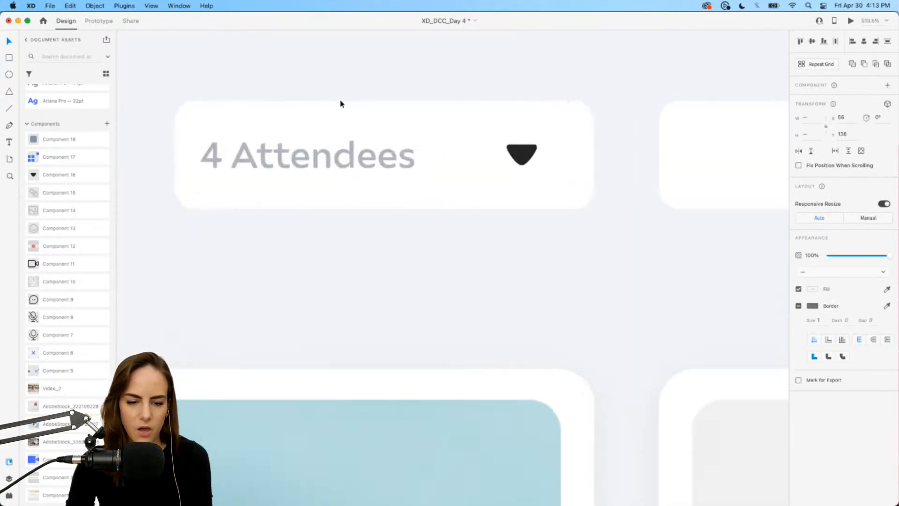
{"action": "double_click", "coordinate": [300, 117]}
{"action": "type", "text": "Aud"}
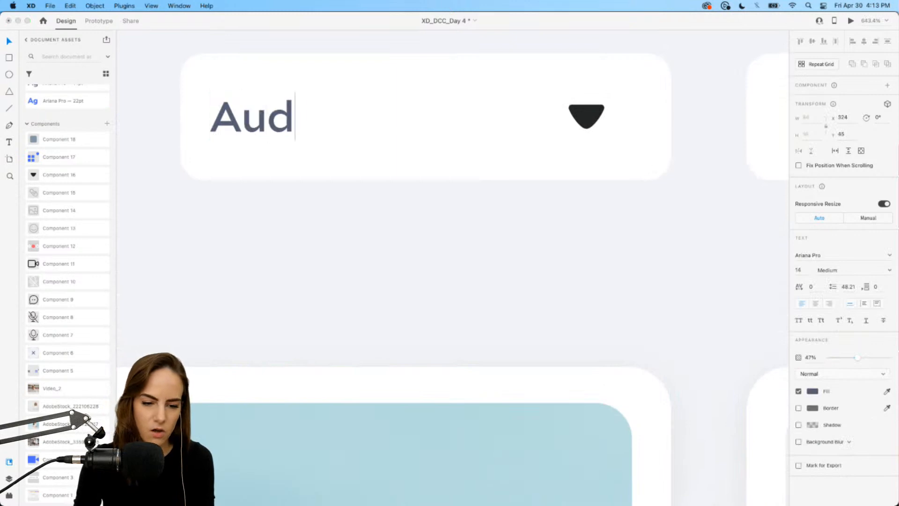
{"action": "type", "text": "io Source"}
{"action": "key", "text": "Escape"}
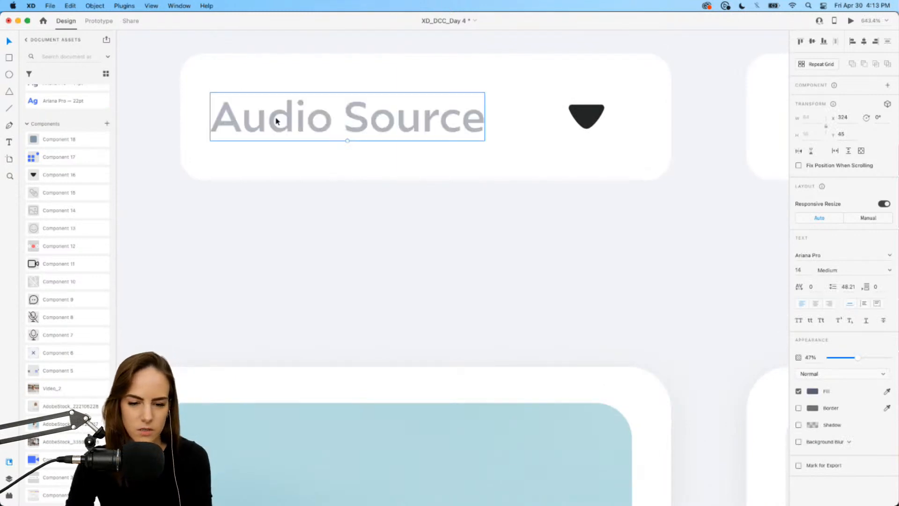
Set the Audio Source label's opacity to 100%.
{"action": "left_click_drag", "start_coordinate": [275, 120], "coordinate": [291, 120]}
{"action": "left_click_drag", "start_coordinate": [859, 357], "coordinate": [892, 357]}
{"action": "left_click", "coordinate": [624, 271]}
{"action": "scroll", "coordinate": [625, 274], "scroll_direction": "down", "scroll_amount": 3}
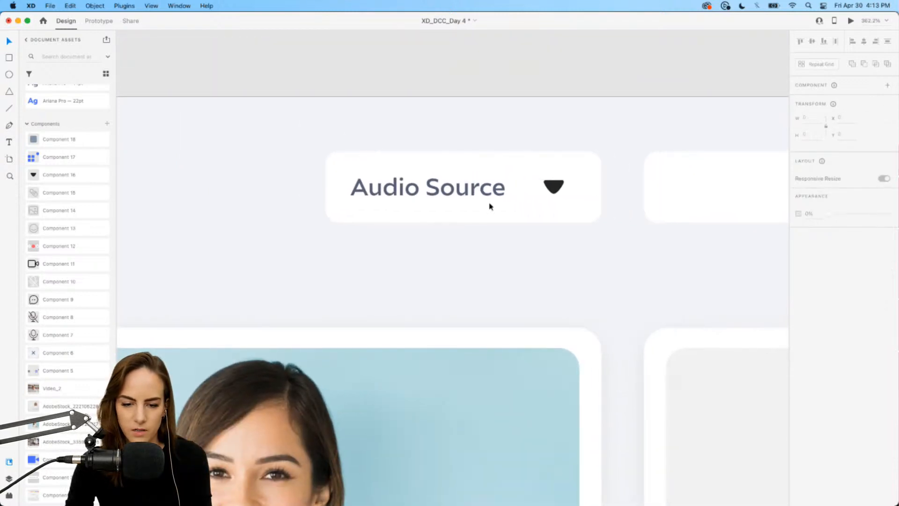
Widen the dropdown box slightly and group it with its label and arrow.
{"action": "left_click", "coordinate": [495, 192]}
{"action": "left_click_drag", "start_coordinate": [506, 177], "coordinate": [499, 176]}
{"action": "left_click", "coordinate": [330, 201]}
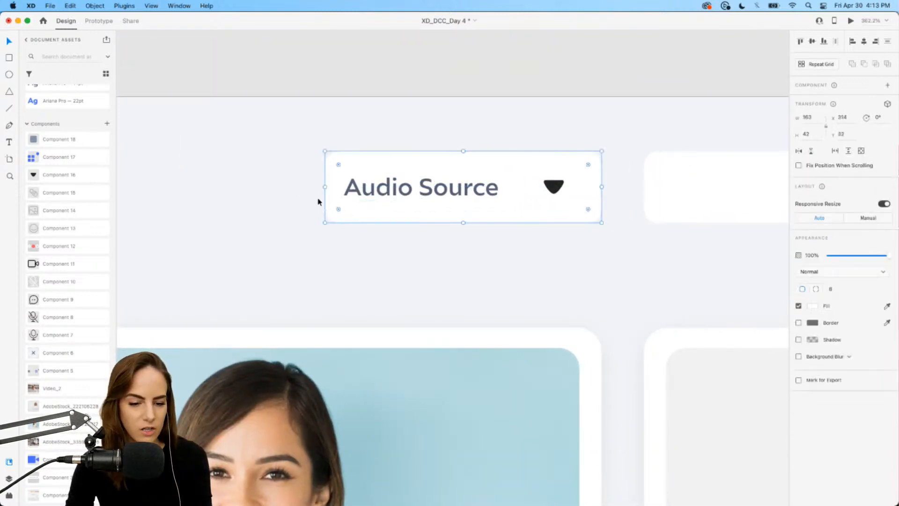
{"action": "left_click_drag", "start_coordinate": [324, 186], "coordinate": [315, 187]}
{"action": "left_click_drag", "start_coordinate": [304, 270], "coordinate": [539, 197]}
{"action": "key", "text": "super+g"}
{"action": "scroll", "coordinate": [572, 170], "scroll_direction": "down", "scroll_amount": 3}
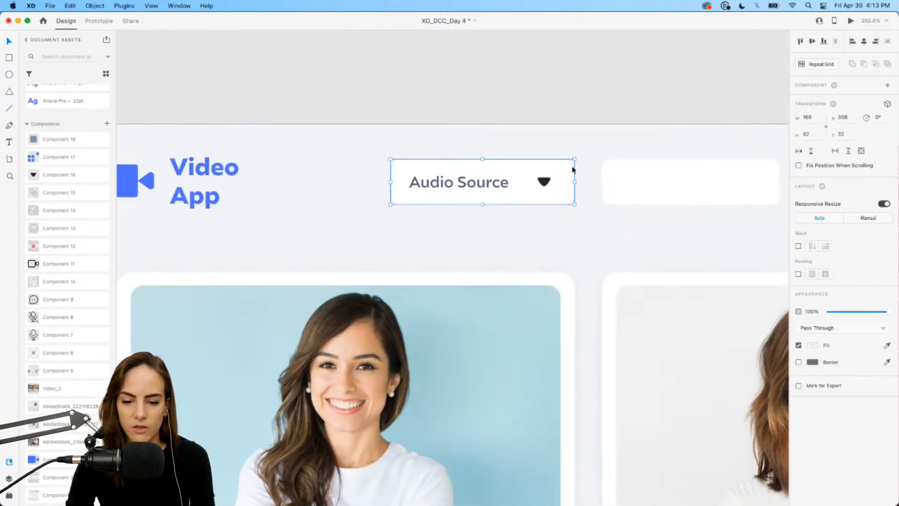
Delete the second empty box in the top bar.
{"action": "scroll", "coordinate": [573, 170], "scroll_direction": "right", "scroll_amount": 5}
{"action": "left_click", "coordinate": [544, 181]}
{"action": "key", "text": "BackSpace"}
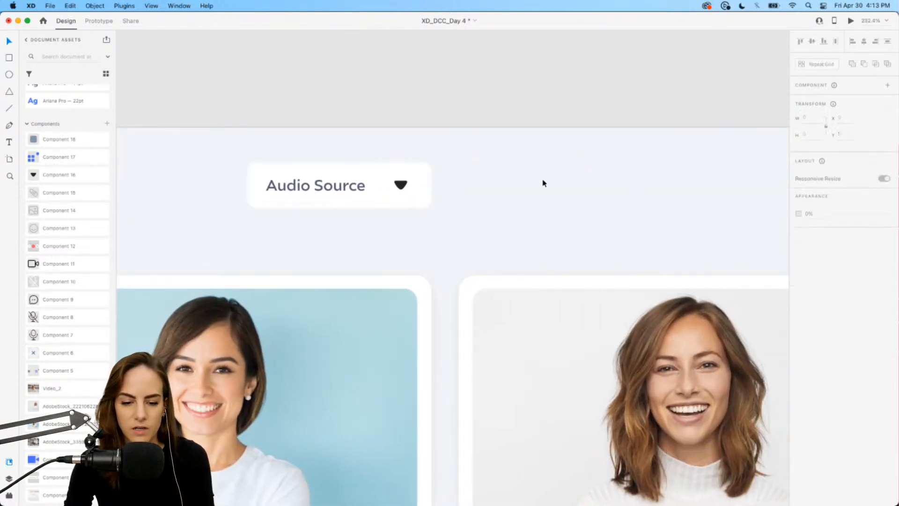
Duplicate the Audio Source dropdown group and place the copy to its right.
{"action": "left_click", "coordinate": [384, 189]}
{"action": "key", "text": "super+c"}
{"action": "left_click_drag", "start_coordinate": [513, 191], "coordinate": [570, 187]}
{"action": "left_click", "coordinate": [570, 229]}
{"action": "scroll", "coordinate": [570, 229], "scroll_direction": "up", "scroll_amount": 5}
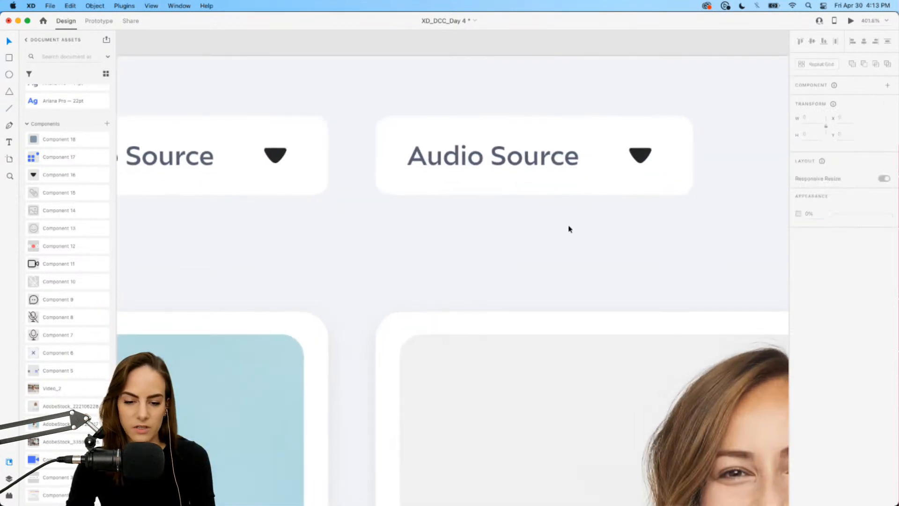
Change the duplicate dropdown's label to "Video Source".
{"action": "left_click", "coordinate": [467, 165]}
{"action": "double_click", "coordinate": [467, 165]}
{"action": "left_click", "coordinate": [467, 165]}
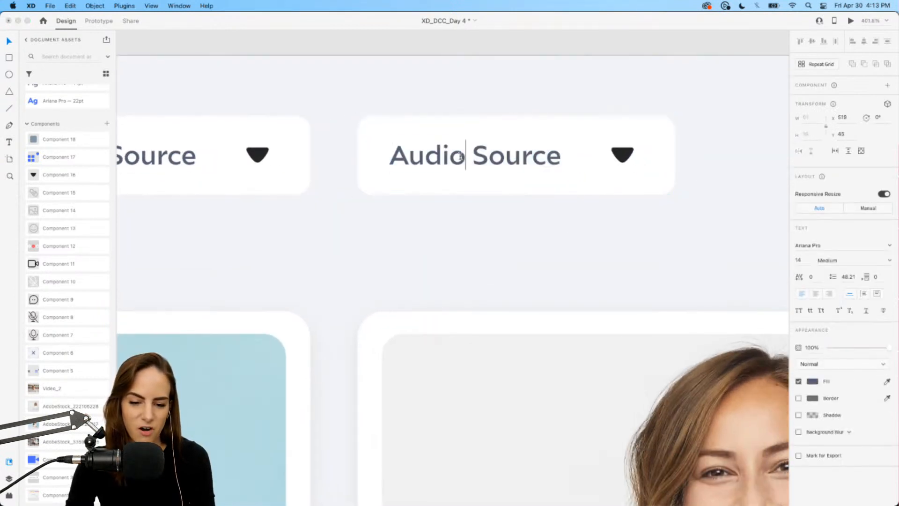
{"action": "double_click", "coordinate": [463, 162]}
{"action": "type", "text": "Video"}
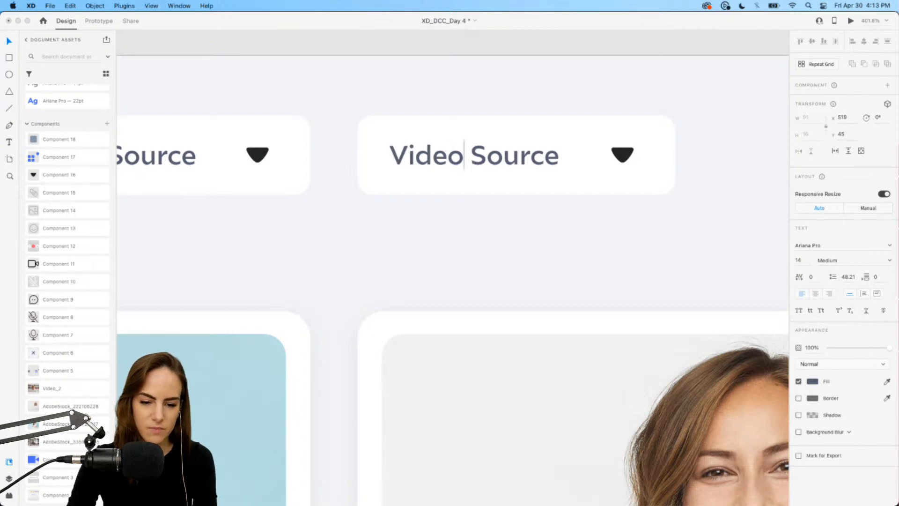
Leave text editing and review the two source dropdowns and the overall artboard layout.
{"action": "key", "text": "Escape"}
{"action": "left_click", "coordinate": [314, 227]}
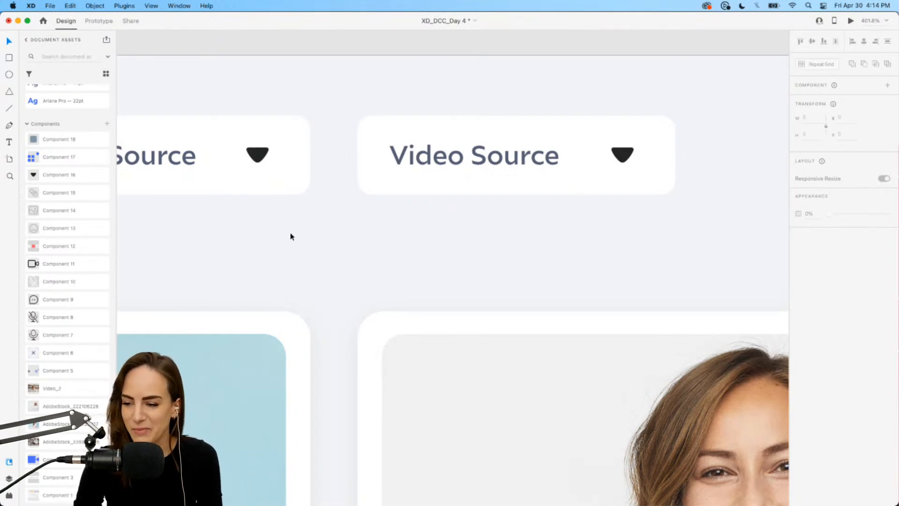
{"action": "scroll", "coordinate": [291, 236], "scroll_direction": "down", "scroll_amount": 5}
{"action": "scroll", "coordinate": [291, 236], "scroll_direction": "left", "scroll_amount": 3}
{"action": "scroll", "coordinate": [291, 236], "scroll_direction": "down", "scroll_amount": 2}
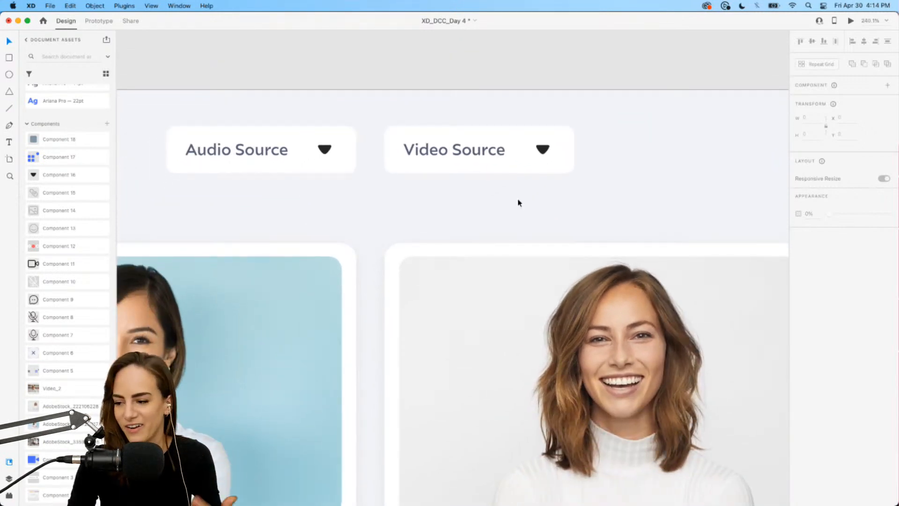
{"action": "scroll", "coordinate": [482, 203], "scroll_direction": "down", "scroll_amount": 3}
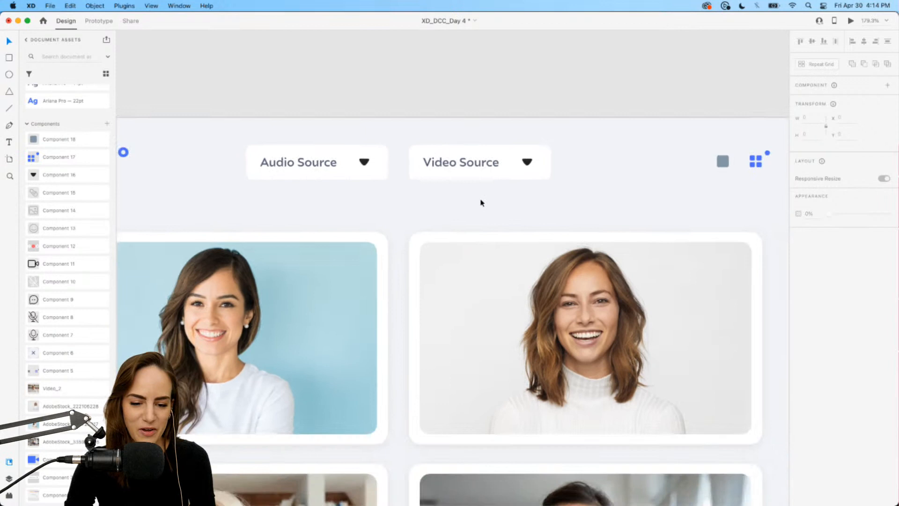
{"action": "left_click", "coordinate": [494, 170]}
{"action": "scroll", "coordinate": [494, 170], "scroll_direction": "up", "scroll_amount": 3}
{"action": "scroll", "coordinate": [494, 170], "scroll_direction": "up", "scroll_amount": 5}
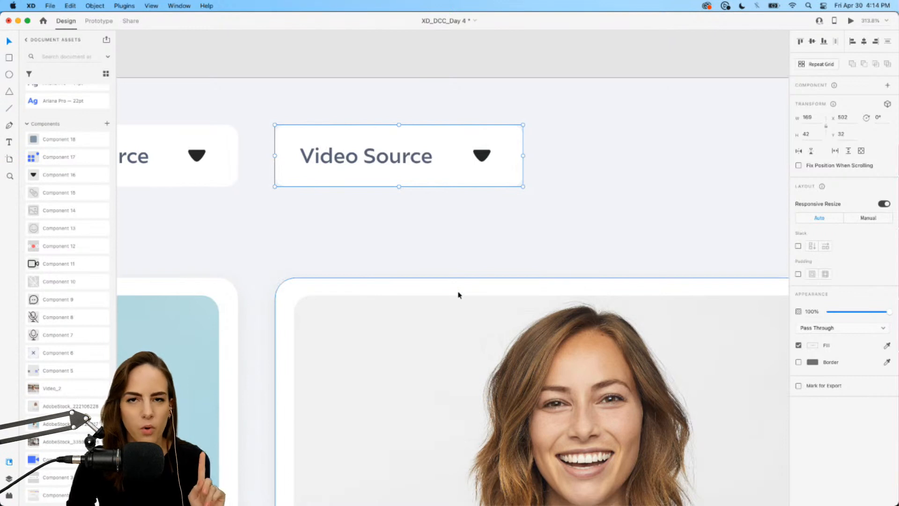
{"action": "scroll", "coordinate": [458, 295], "scroll_direction": "down", "scroll_amount": 10}
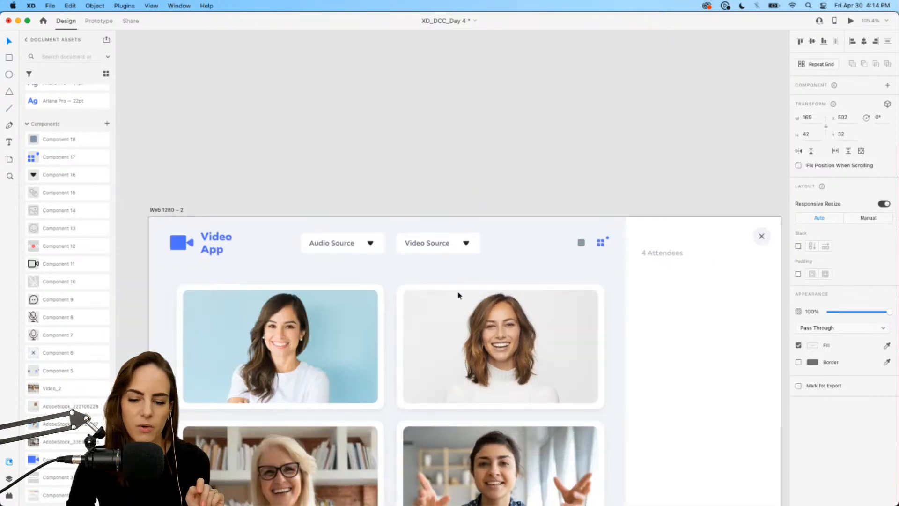
{"action": "scroll", "coordinate": [458, 295], "scroll_direction": "down", "scroll_amount": 3}
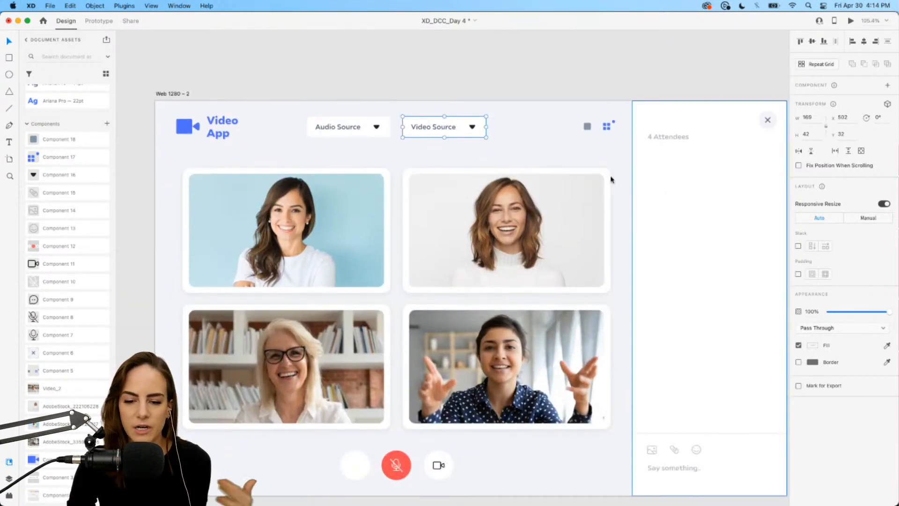
{"action": "scroll", "coordinate": [429, 422], "scroll_direction": "down", "scroll_amount": 3}
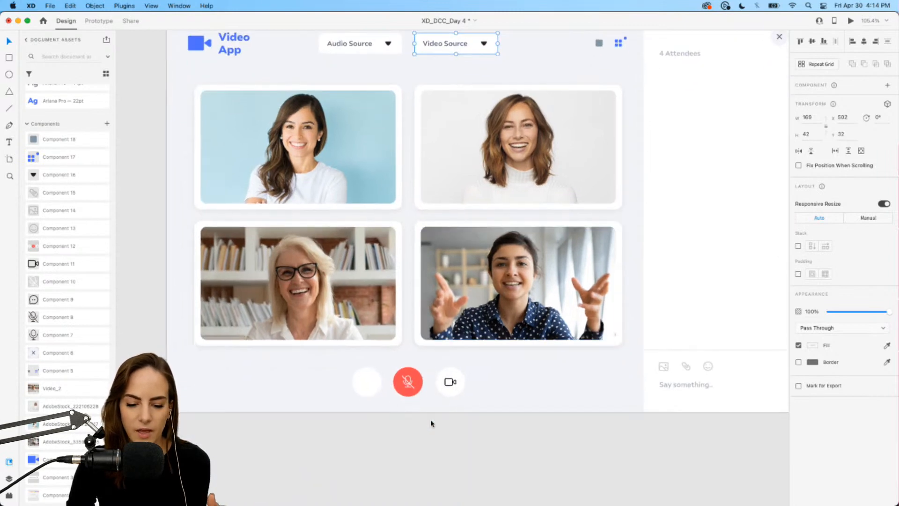
{"action": "scroll", "coordinate": [382, 361], "scroll_direction": "up", "scroll_amount": 3}
Remove the empty circle covering the chat button in the call controls and fit the artboard to the window.
{"action": "left_click", "coordinate": [367, 397]}
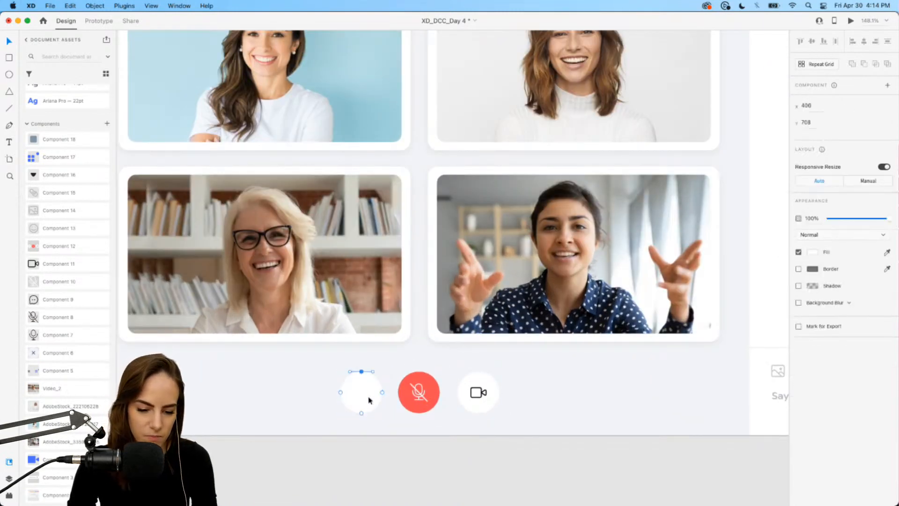
{"action": "left_click_drag", "start_coordinate": [342, 393], "coordinate": [300, 392]}
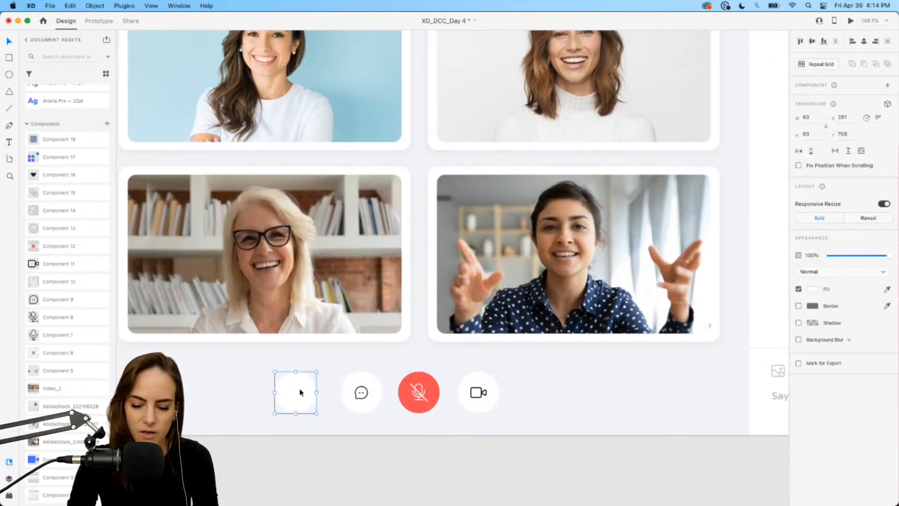
{"action": "key", "text": "Delete"}
{"action": "key", "text": "super+0"}
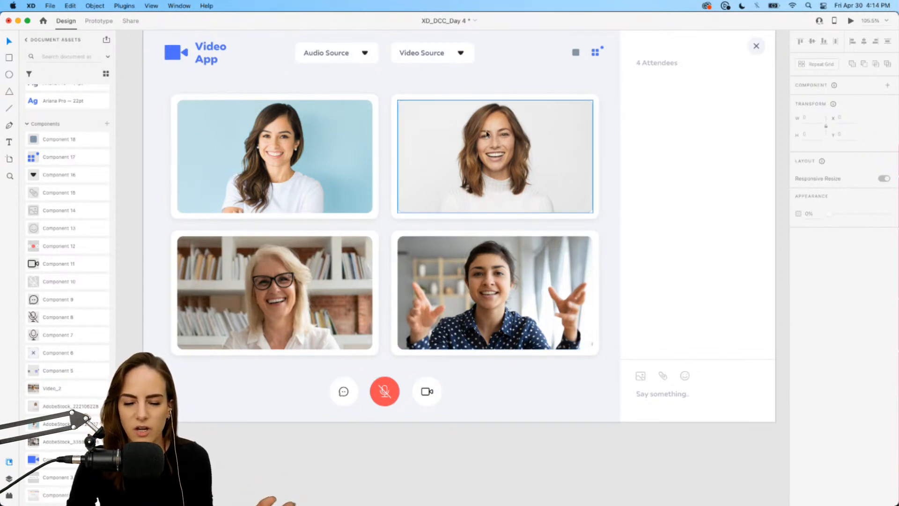
Convert the Video Source dropdown group into a component.
{"action": "scroll", "coordinate": [486, 133], "scroll_direction": "up", "scroll_amount": 5}
{"action": "scroll", "coordinate": [486, 133], "scroll_direction": "up", "scroll_amount": 5}
{"action": "scroll", "coordinate": [482, 133], "scroll_direction": "up", "scroll_amount": 3}
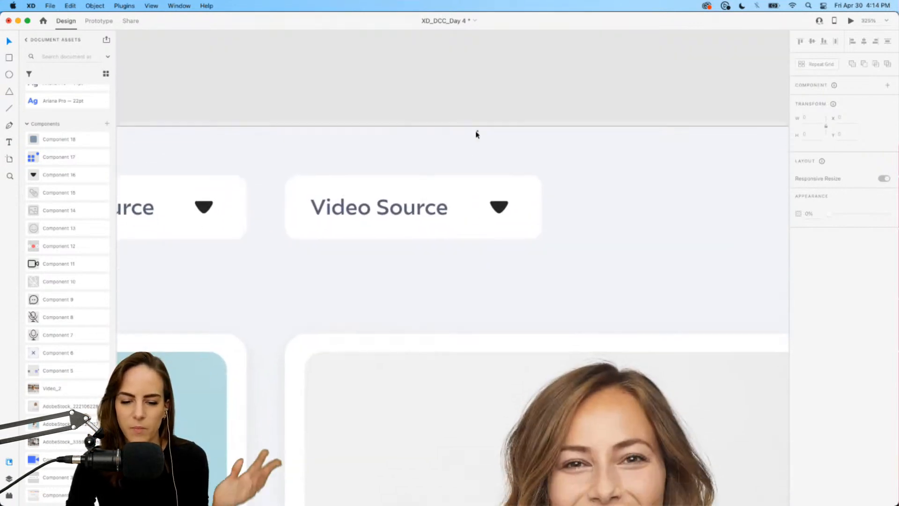
{"action": "left_click", "coordinate": [447, 187]}
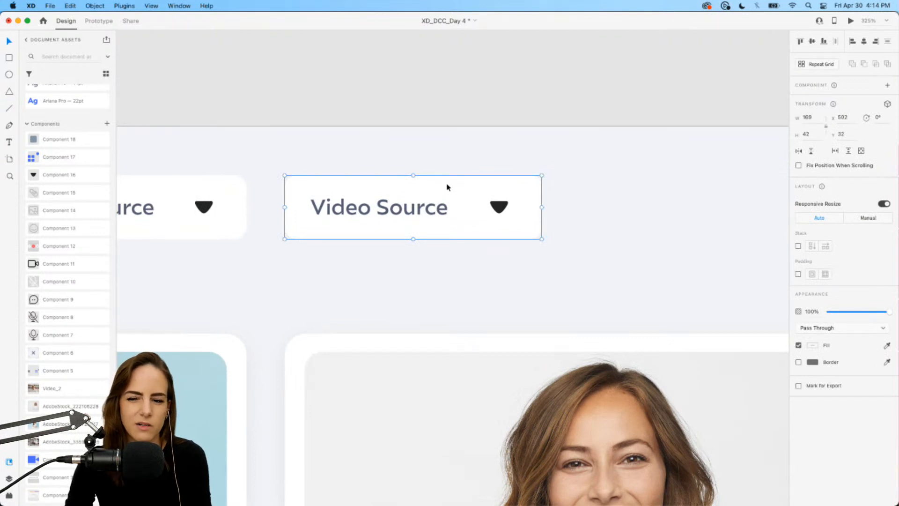
{"action": "scroll", "coordinate": [508, 206], "scroll_direction": "down", "scroll_amount": 2}
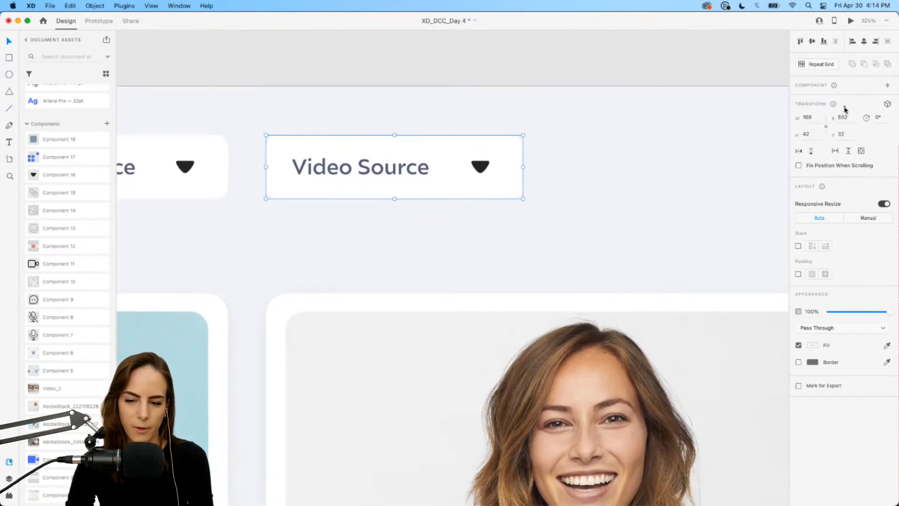
{"action": "left_click", "coordinate": [889, 87]}
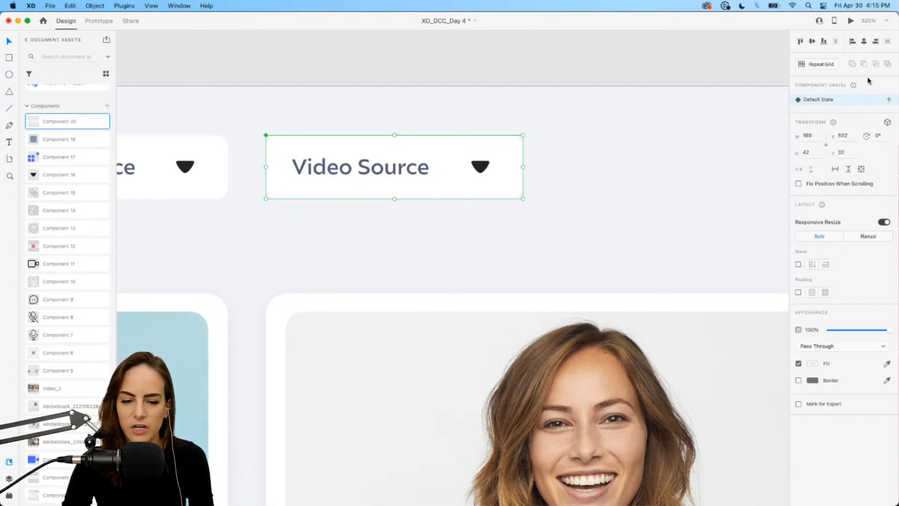
Add a new component state to the Video Source dropdown named Open_Facetime.
{"action": "left_click", "coordinate": [890, 100]}
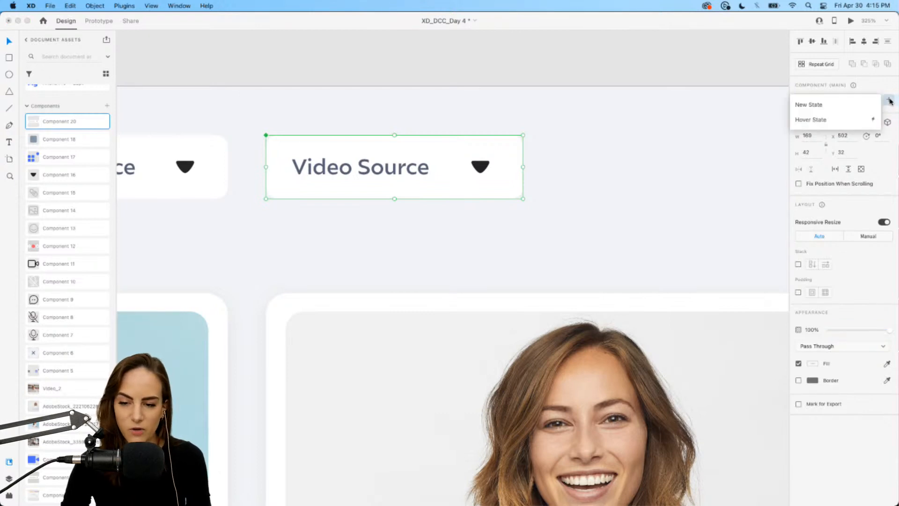
{"action": "left_click", "coordinate": [835, 106]}
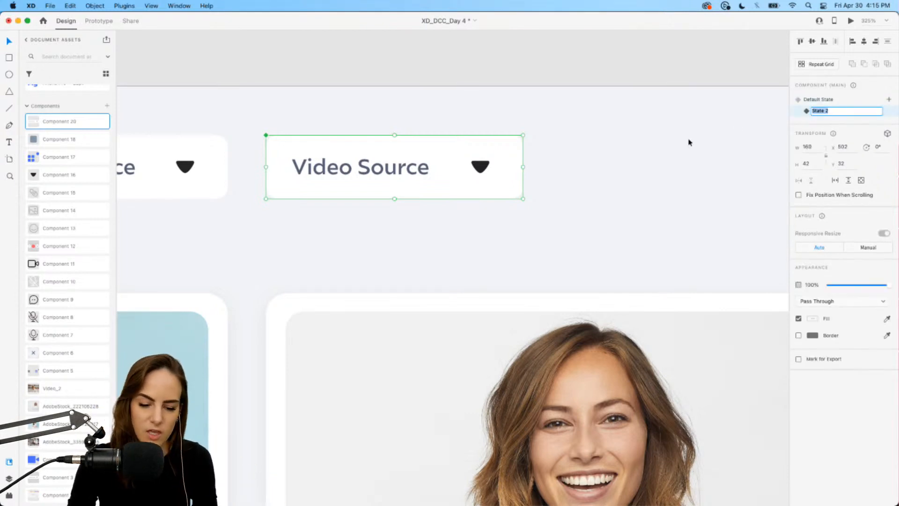
{"action": "type", "text": "Open_Facetime"}
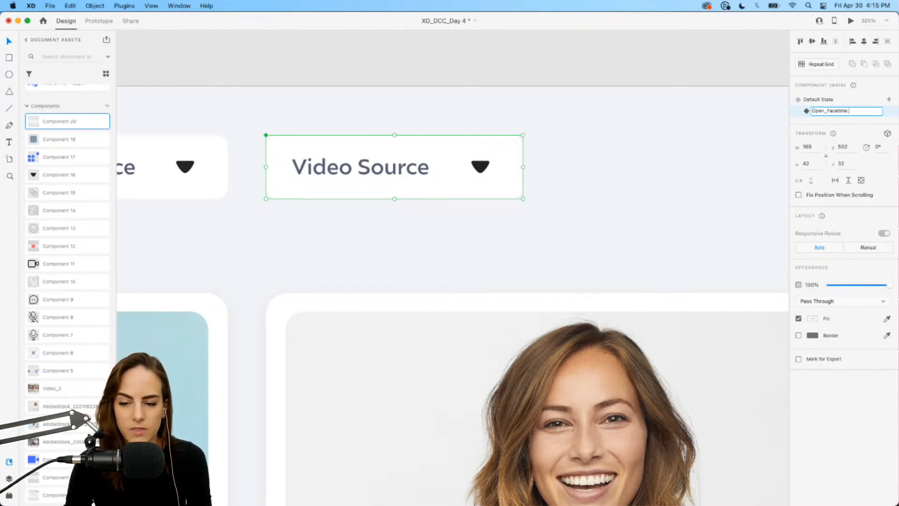
{"action": "key", "text": "Return"}
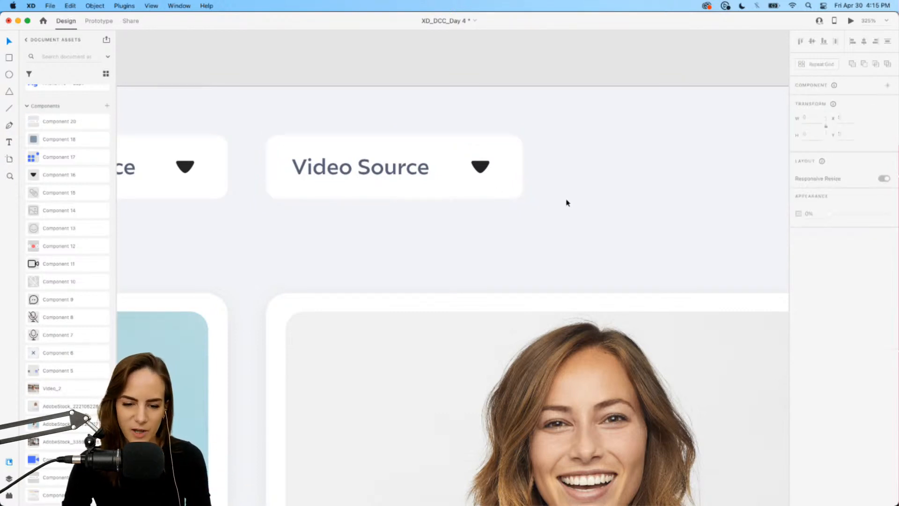
In the Open_Facetime state, extend the dropdown box downward to about 159 px tall.
{"action": "scroll", "coordinate": [566, 201], "scroll_direction": "down", "scroll_amount": 3}
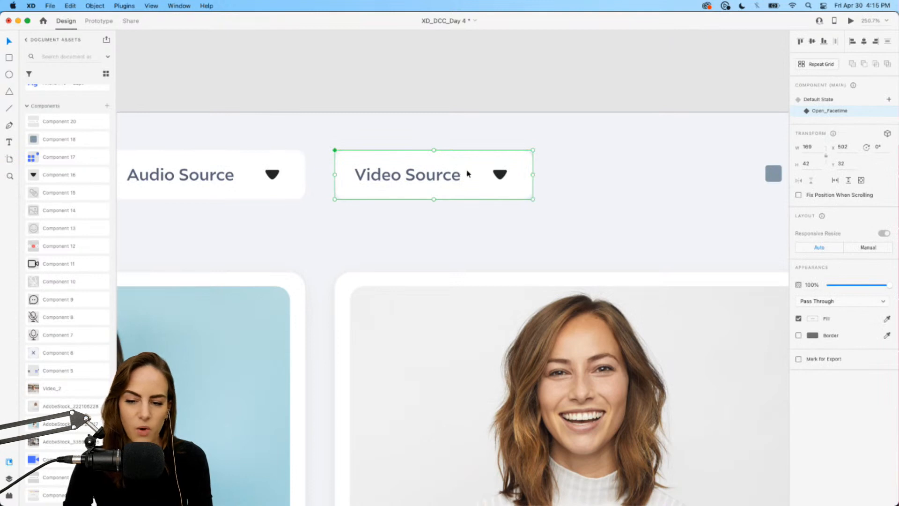
{"action": "left_click", "coordinate": [818, 102]}
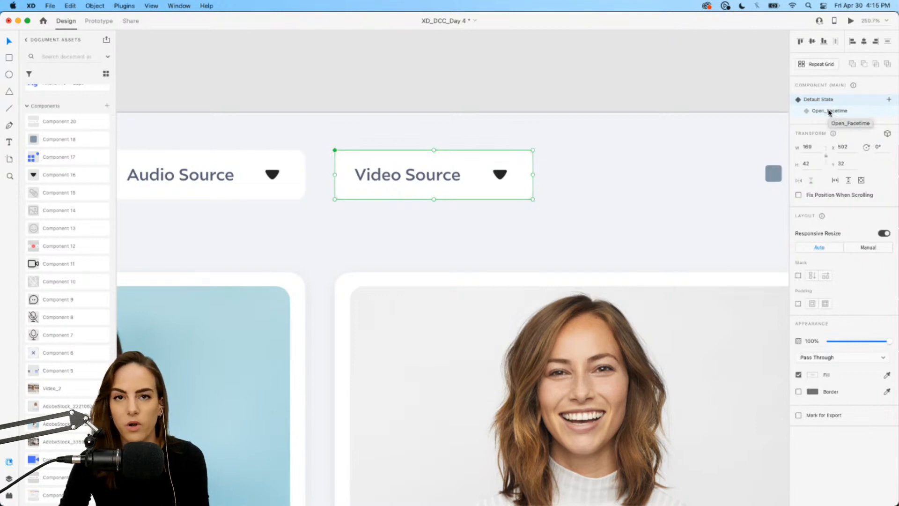
{"action": "left_click", "coordinate": [829, 112]}
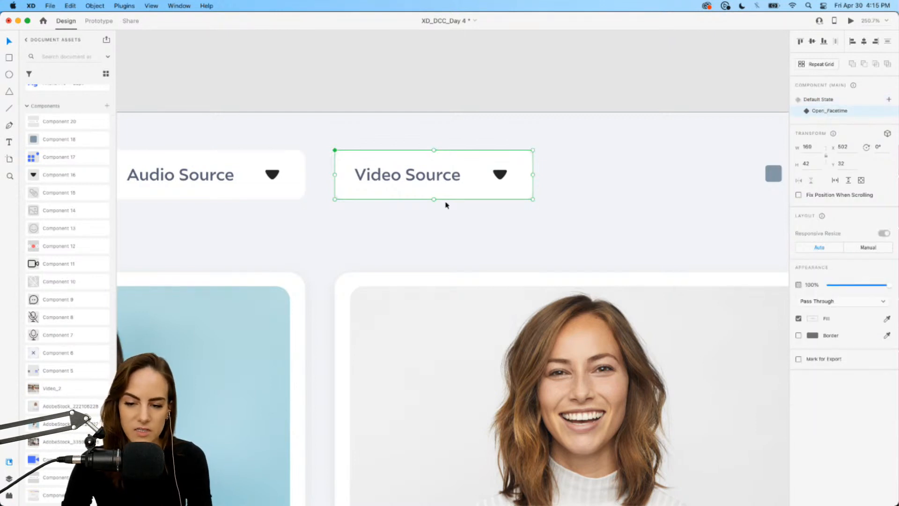
{"action": "scroll", "coordinate": [446, 202], "scroll_direction": "up", "scroll_amount": 3}
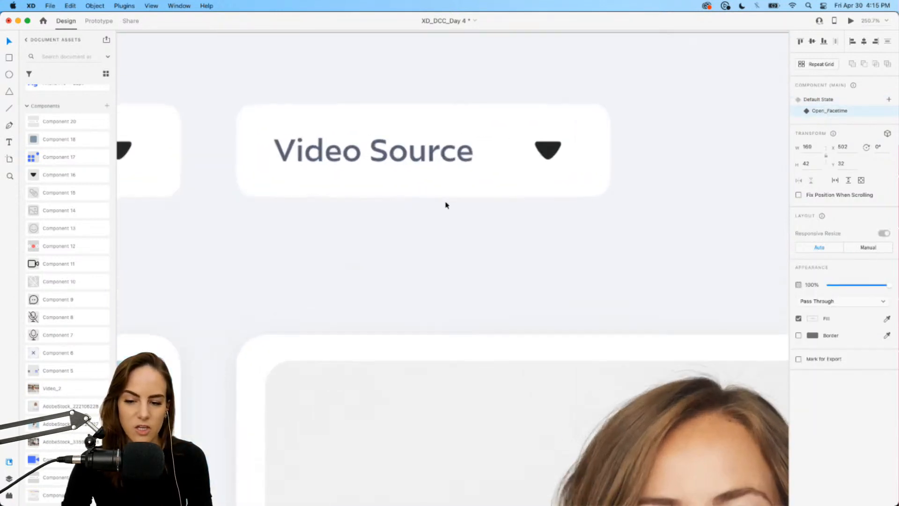
{"action": "double_click", "coordinate": [477, 182]}
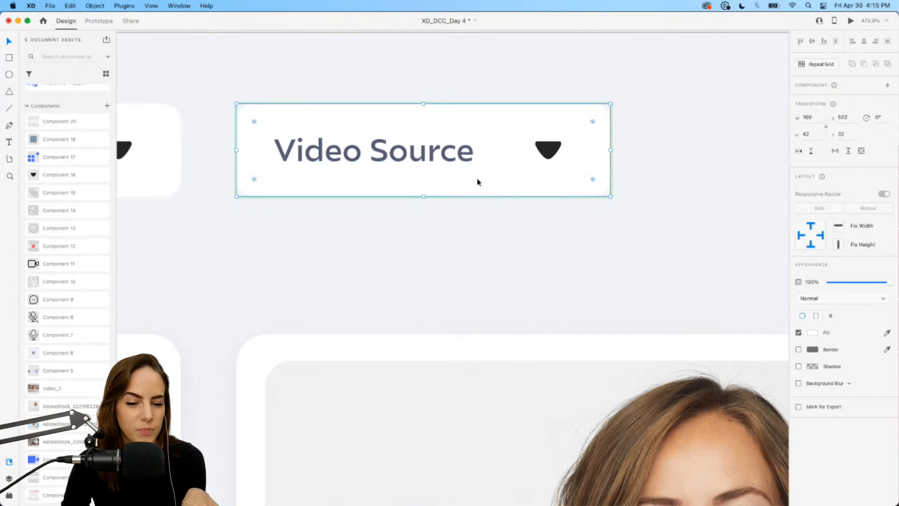
{"action": "left_click_drag", "start_coordinate": [423, 197], "coordinate": [414, 432]}
{"action": "scroll", "coordinate": [414, 431], "scroll_direction": "down", "scroll_amount": 5}
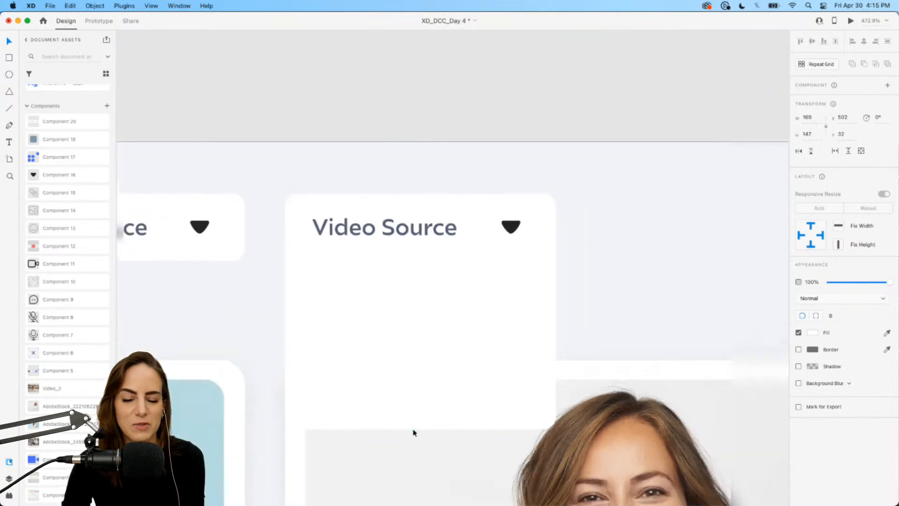
{"action": "scroll", "coordinate": [413, 432], "scroll_direction": "up", "scroll_amount": 5}
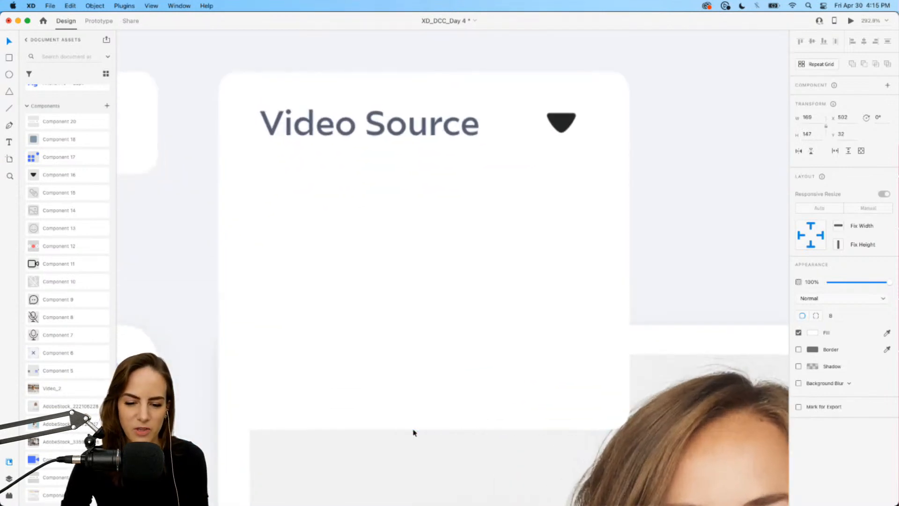
{"action": "scroll", "coordinate": [413, 431], "scroll_direction": "down", "scroll_amount": 5}
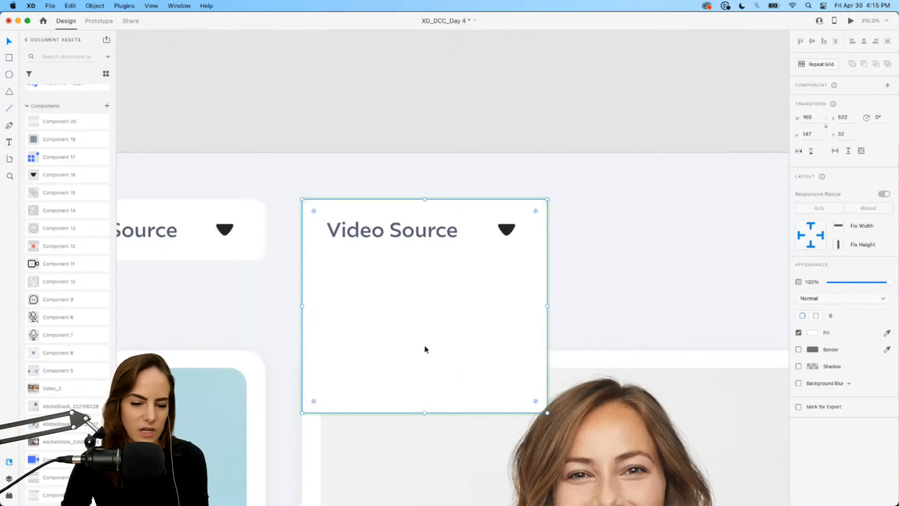
{"action": "scroll", "coordinate": [425, 348], "scroll_direction": "down", "scroll_amount": 3}
{"action": "left_click_drag", "start_coordinate": [416, 346], "coordinate": [411, 407]}
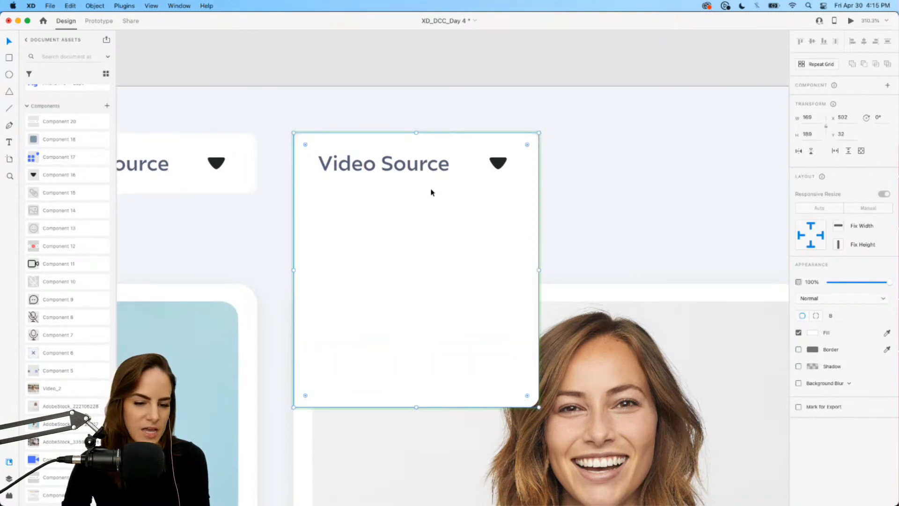
Duplicate the Video Source label below it inside the open dropdown and change the copy to "FaceTime Camera".
{"action": "left_click", "coordinate": [386, 169]}
{"action": "key", "text": "super+c"}
{"action": "key", "text": "super+v"}
{"action": "left_click_drag", "start_coordinate": [386, 169], "coordinate": [383, 215]}
{"action": "double_click", "coordinate": [383, 216]}
{"action": "type", "text": "F"}
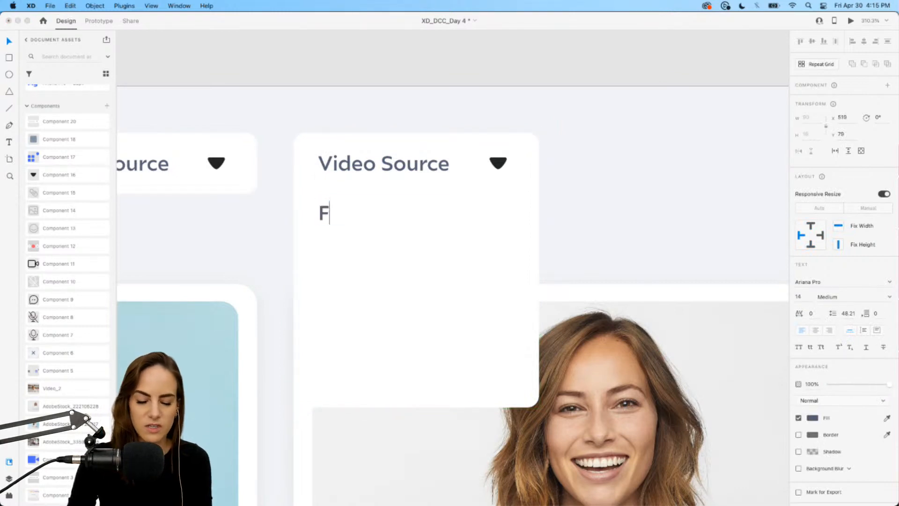
{"action": "type", "text": "acetime Source"}
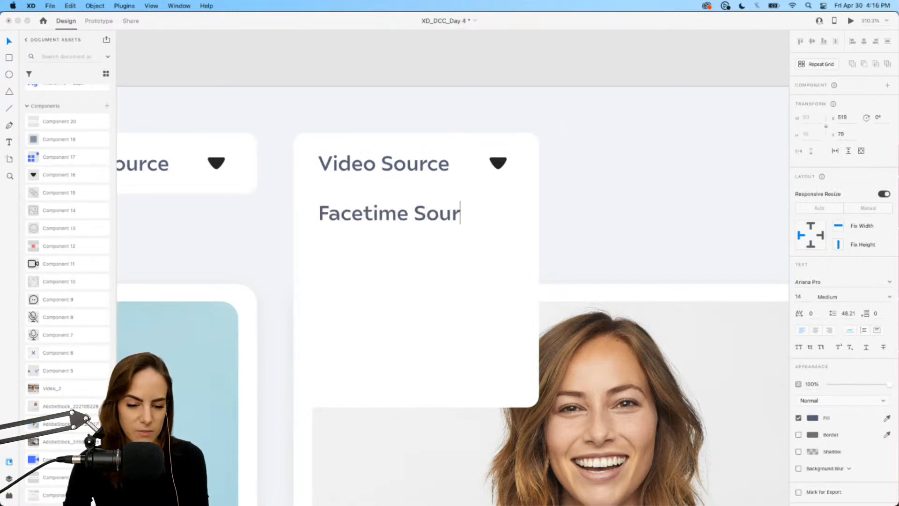
{"action": "key", "text": "BackSpace"}
{"action": "key", "text": "BackSpace"}
{"action": "key", "text": "BackSpace"}
{"action": "key", "text": "BackSpace"}
{"action": "key", "text": "BackSpace"}
{"action": "key", "text": "BackSpace"}
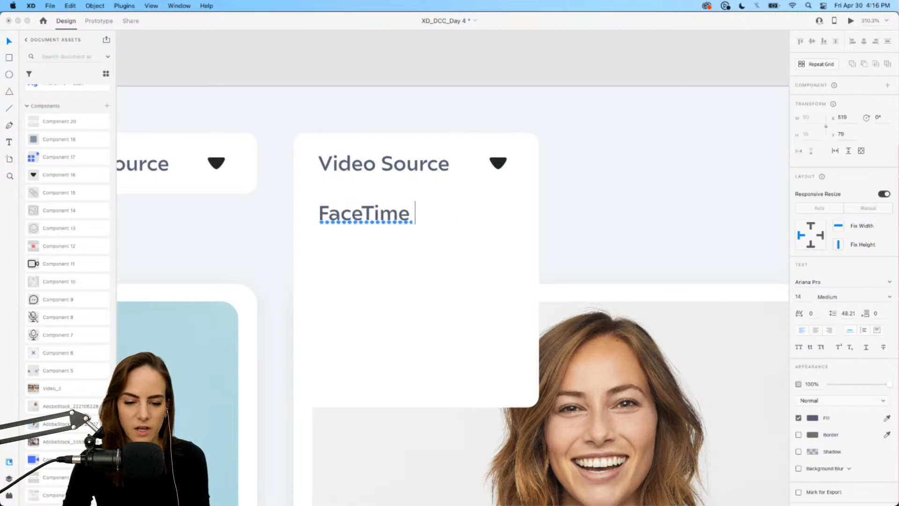
{"action": "type", "text": "Camera "}
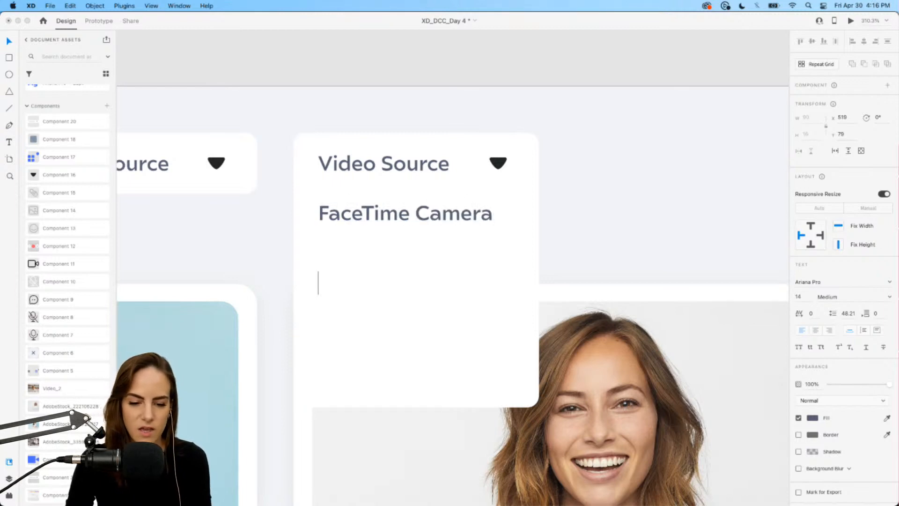
{"action": "type", "text": "Canon Camera"}
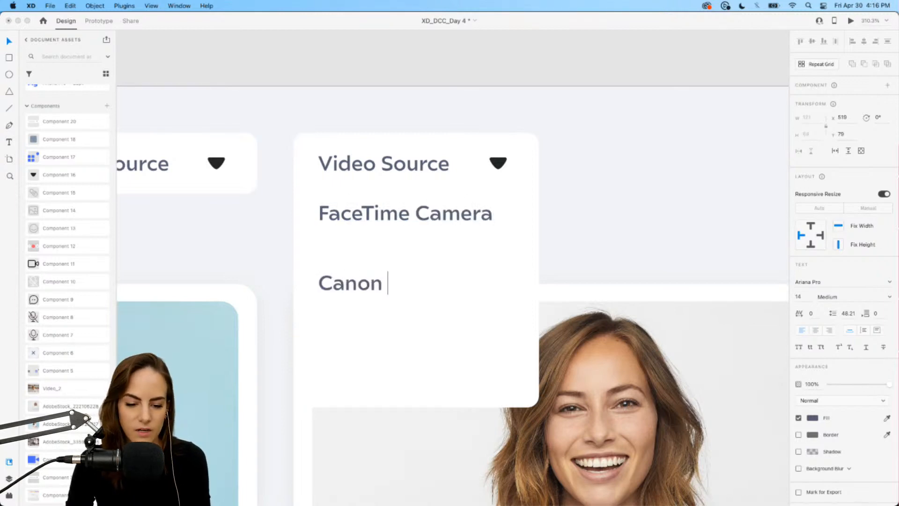
Add "Canon Camera" and "Logitech Camera" as further lines in the open dropdown's option text.
{"action": "key", "text": "Return"}
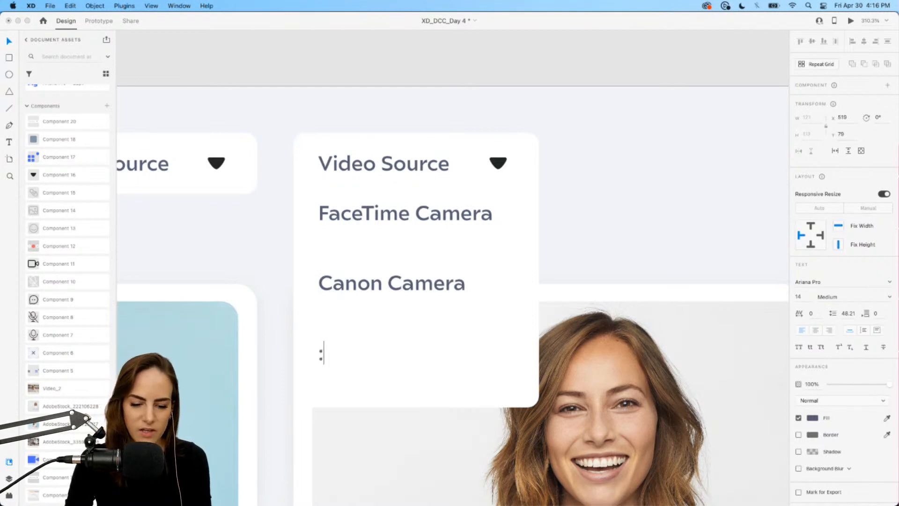
{"action": "type", "text": "Logitec"}
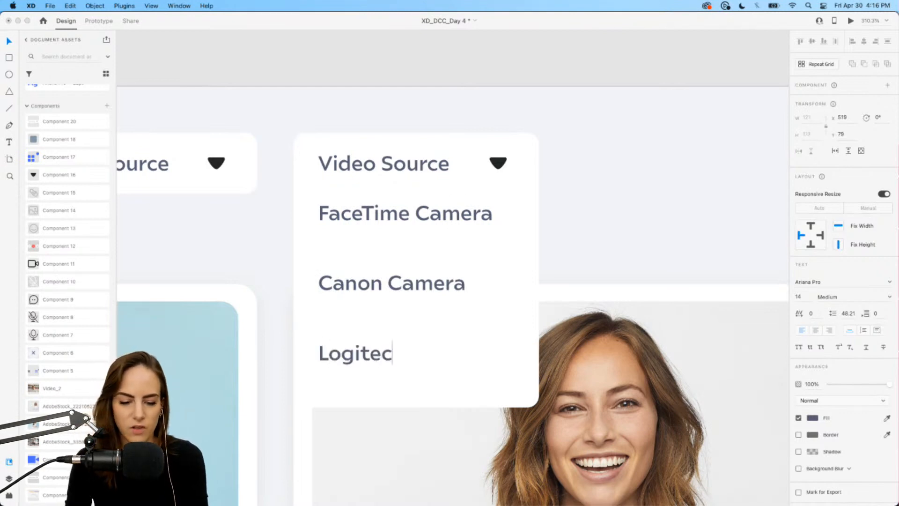
{"action": "type", "text": "h Canera"}
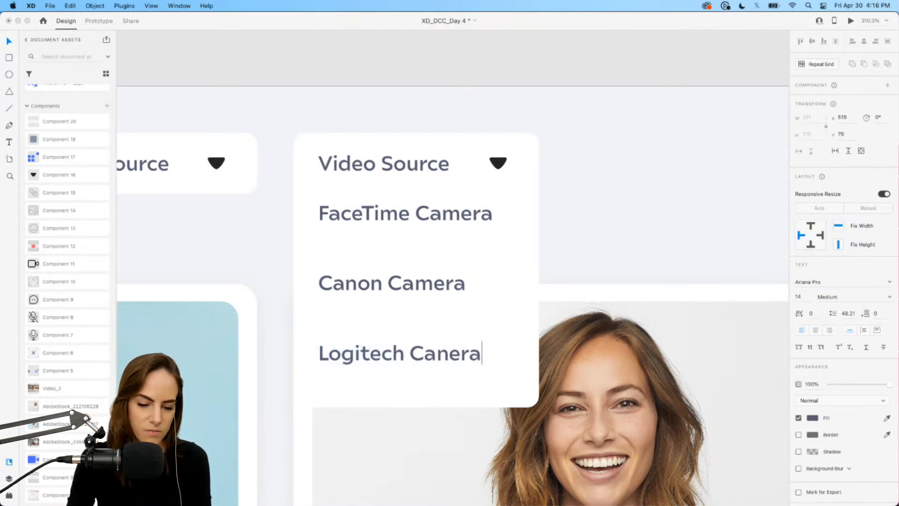
{"action": "key", "text": "BackSpace"}
{"action": "key", "text": "BackSpace"}
{"action": "key", "text": "BackSpace"}
{"action": "key", "text": "BackSpace"}
{"action": "type", "text": "ner"}
{"action": "key", "text": "BackSpace"}
{"action": "key", "text": "BackSpace"}
{"action": "key", "text": "BackSpace"}
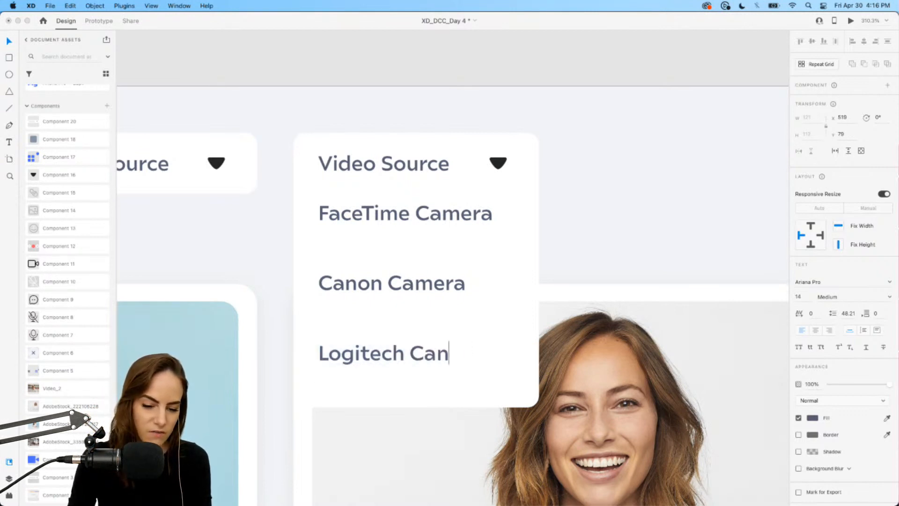
{"action": "type", "text": "mera"}
{"action": "key", "text": "Return"}
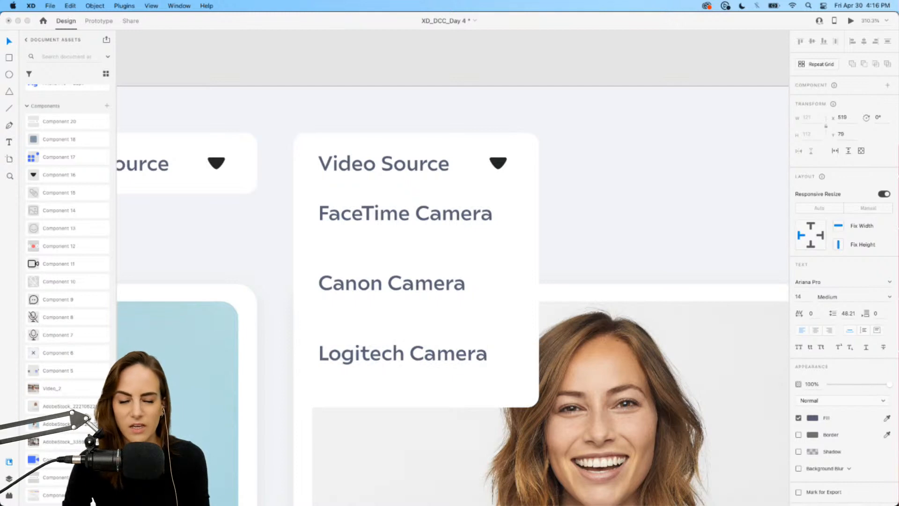
{"action": "left_click", "coordinate": [8, 43]}
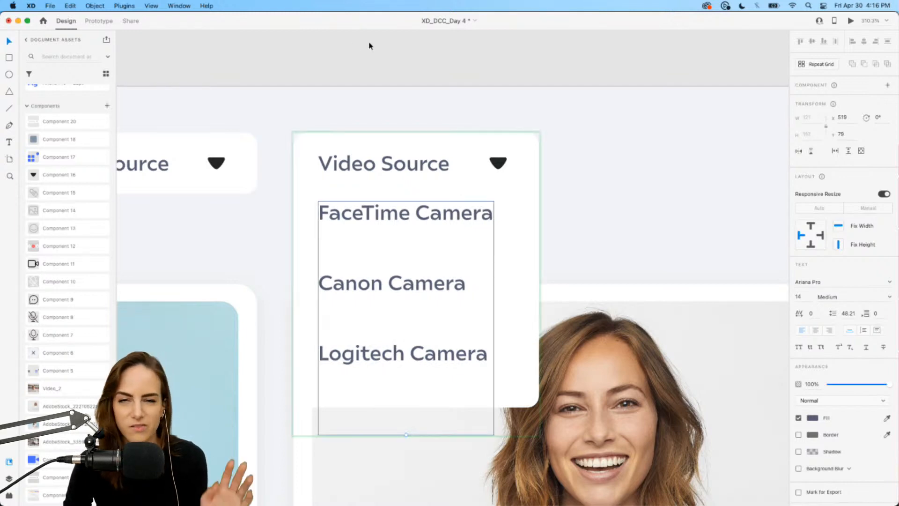
Reduce the option list's line spacing to 28.21.
{"action": "scroll", "coordinate": [527, 164], "scroll_direction": "down", "scroll_amount": 3}
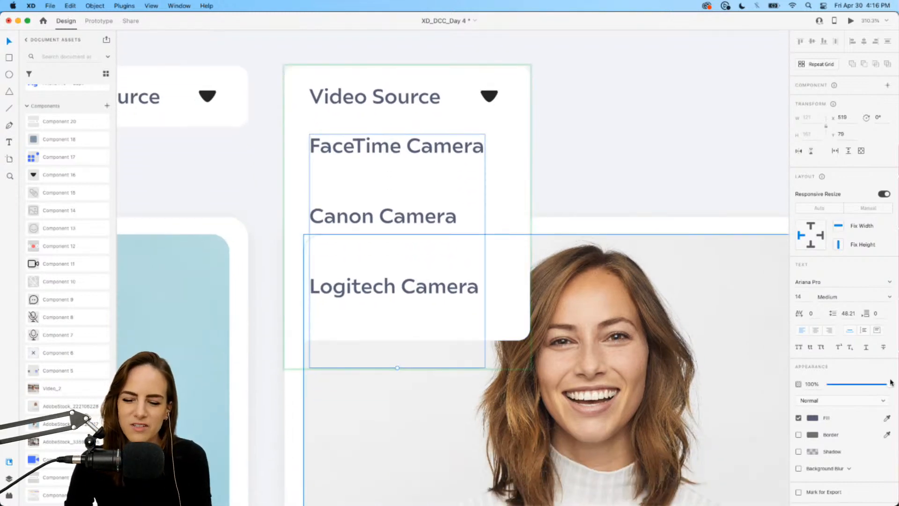
{"action": "left_click", "coordinate": [852, 315]}
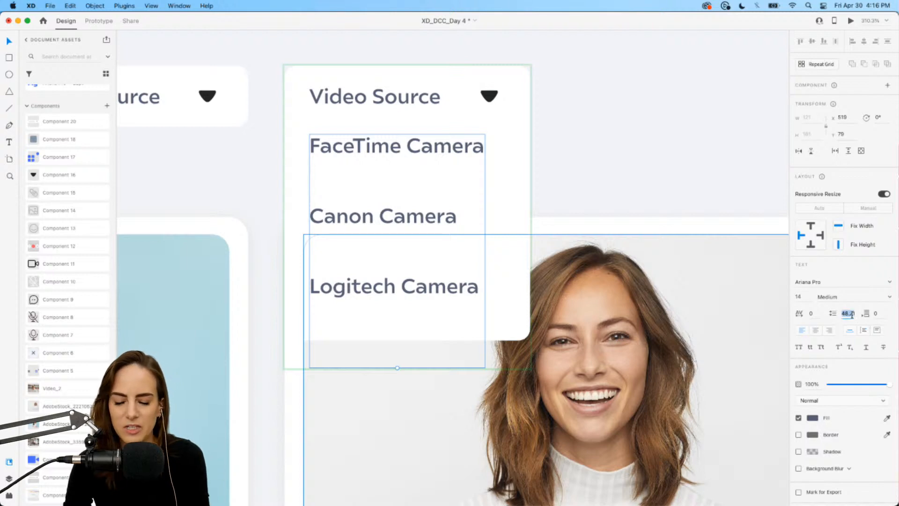
{"action": "key", "text": "Down"}
{"action": "key", "text": "Down"}
{"action": "key", "text": "Down"}
{"action": "key", "text": "Down"}
{"action": "key", "text": "Down"}
{"action": "key", "text": "Down"}
{"action": "key", "text": "Down"}
{"action": "key", "text": "Down"}
{"action": "key", "text": "Down"}
{"action": "key", "text": "Down"}
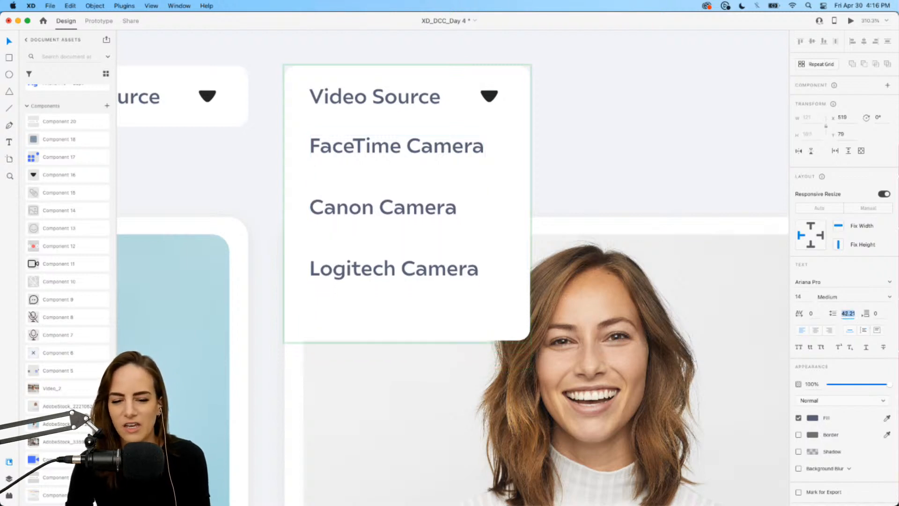
{"action": "key", "text": "Down"}
{"action": "key", "text": "Down"}
{"action": "key", "text": "Down"}
{"action": "key", "text": "Down"}
{"action": "key", "text": "Down"}
{"action": "key", "text": "Down"}
{"action": "key", "text": "Down"}
{"action": "key", "text": "Down"}
{"action": "key", "text": "Down"}
{"action": "key", "text": "Down"}
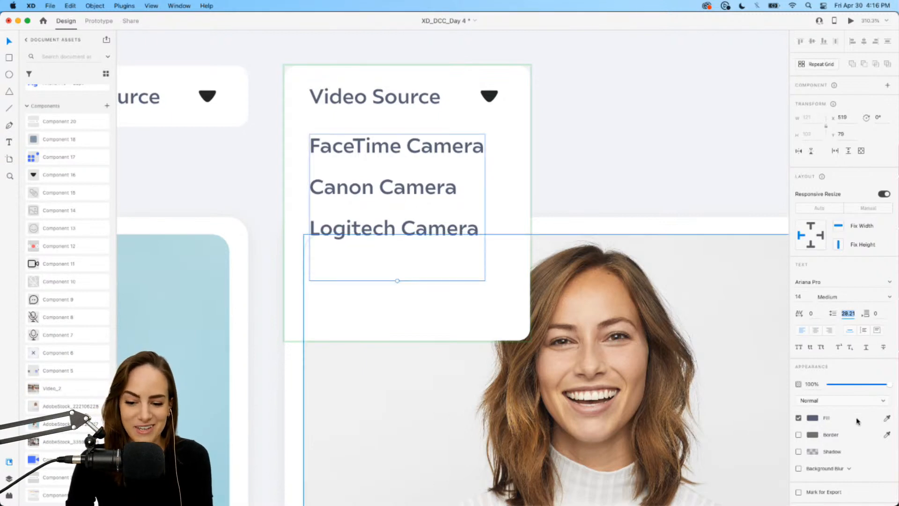
Set the option list text to Regular weight at 12 pt size.
{"action": "left_click", "coordinate": [846, 384]}
{"action": "left_click_drag", "start_coordinate": [849, 386], "coordinate": [891, 384]}
{"action": "left_click", "coordinate": [889, 299]}
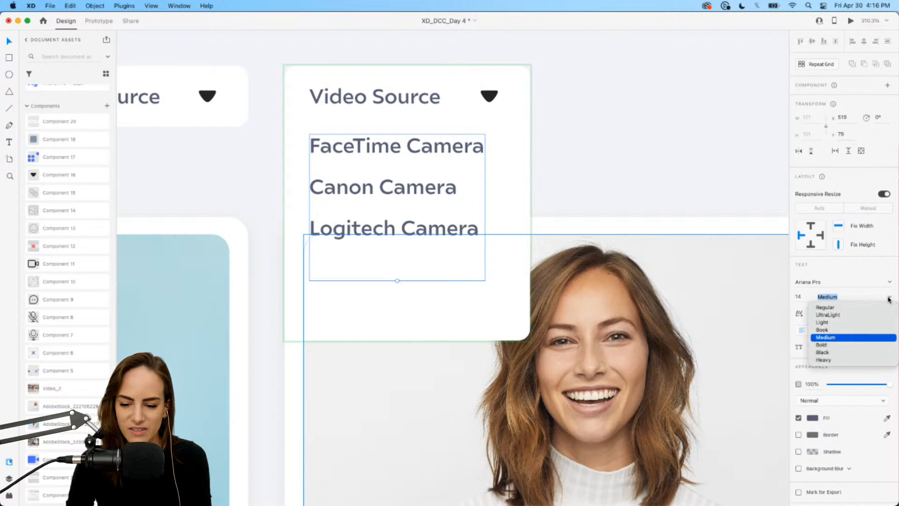
{"action": "left_click", "coordinate": [838, 308]}
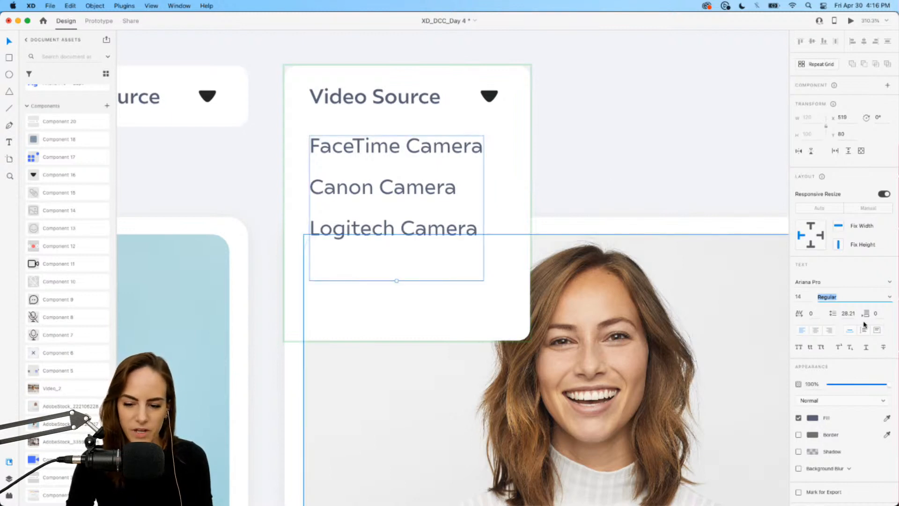
{"action": "left_click", "coordinate": [804, 296]}
{"action": "type", "text": "13"}
{"action": "key", "text": "Return"}
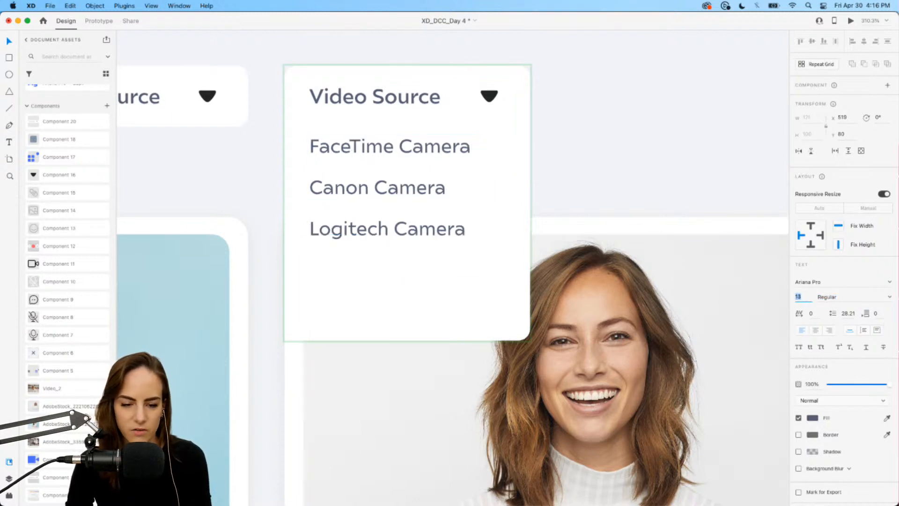
{"action": "key", "text": "Down"}
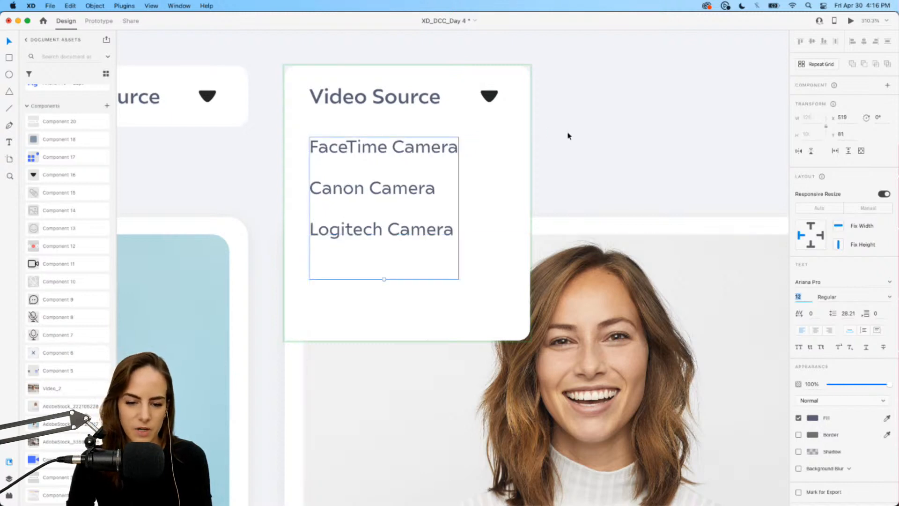
Add a "Sony Camera" line at the end of the option list.
{"action": "double_click", "coordinate": [422, 230]}
{"action": "left_click", "coordinate": [452, 232]}
{"action": "key", "text": "Return"}
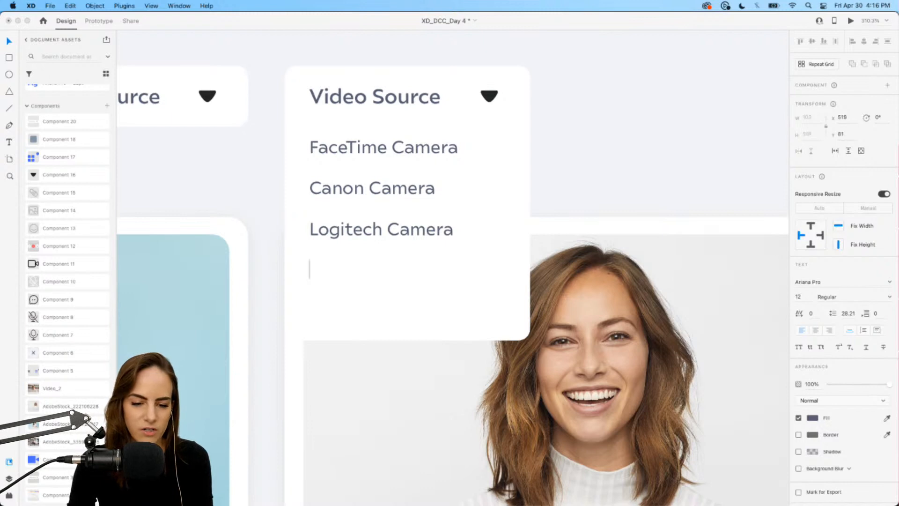
{"action": "type", "text": "Ca"}
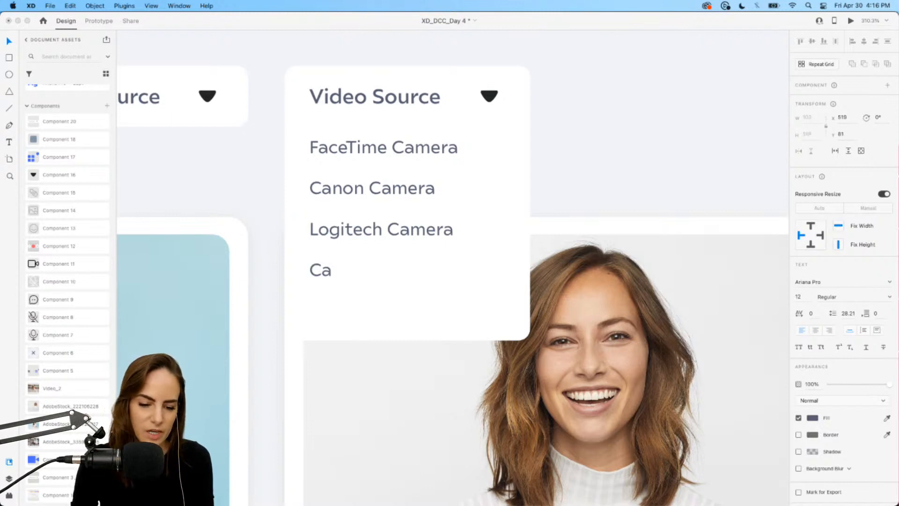
{"action": "key", "text": "BackSpace"}
{"action": "key", "text": "BackSpace"}
{"action": "type", "text": "Sony Camera"}
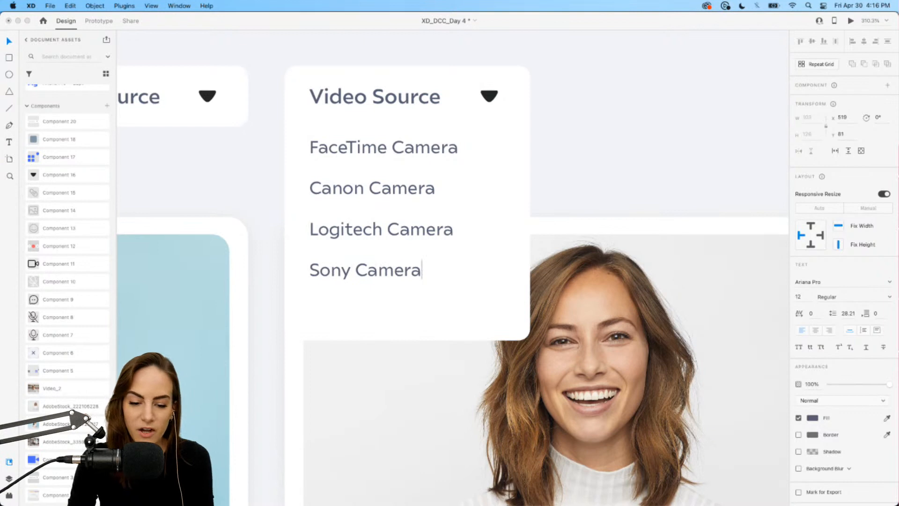
{"action": "key", "text": "Escape"}
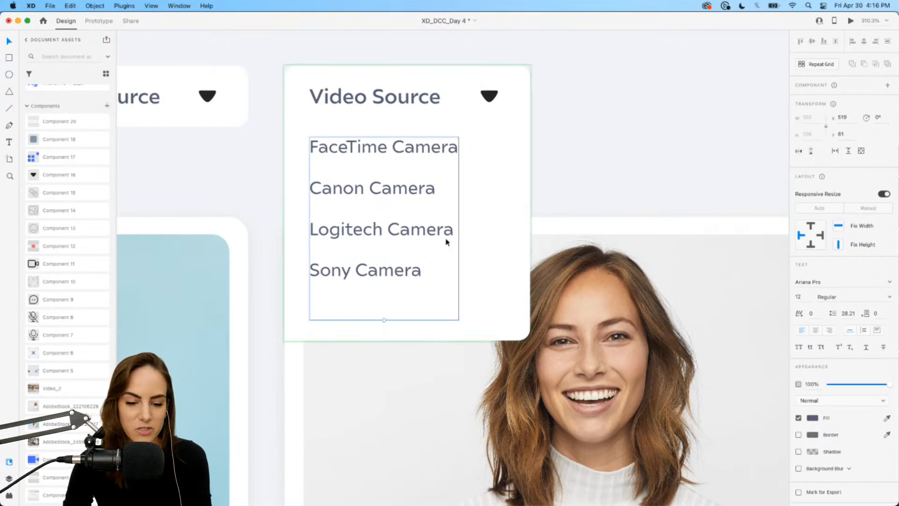
Shorten the open dropdown box to fit the four camera options.
{"action": "left_click", "coordinate": [480, 307]}
{"action": "left_click_drag", "start_coordinate": [410, 319], "coordinate": [410, 314]}
{"action": "left_click", "coordinate": [607, 165]}
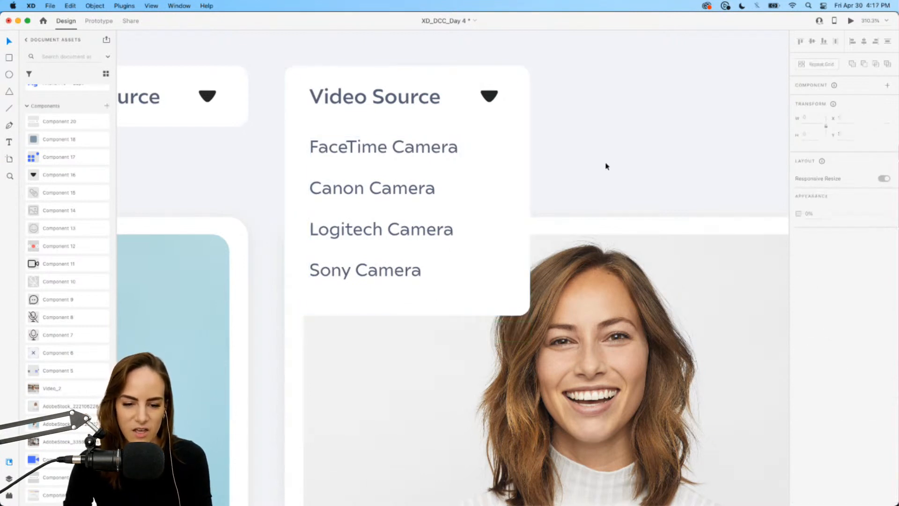
Rotate the dropdown arrow 180° so it points upward in the open state.
{"action": "double_click", "coordinate": [490, 98]}
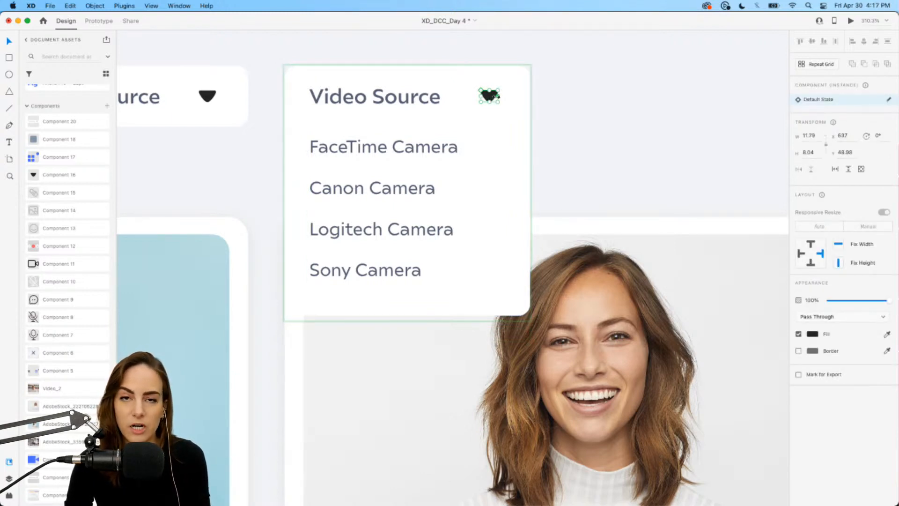
{"action": "left_click_drag", "start_coordinate": [497, 89], "coordinate": [463, 114]}
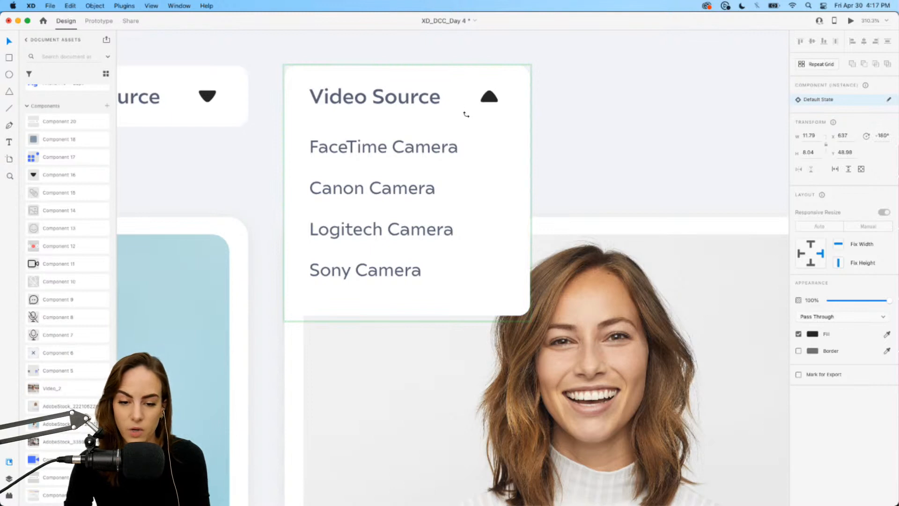
{"action": "left_click", "coordinate": [604, 135]}
Draw a borderless rectangle about 169 × 26 px across the FaceTime Camera row inside the dropdown.
{"action": "left_click", "coordinate": [501, 167]}
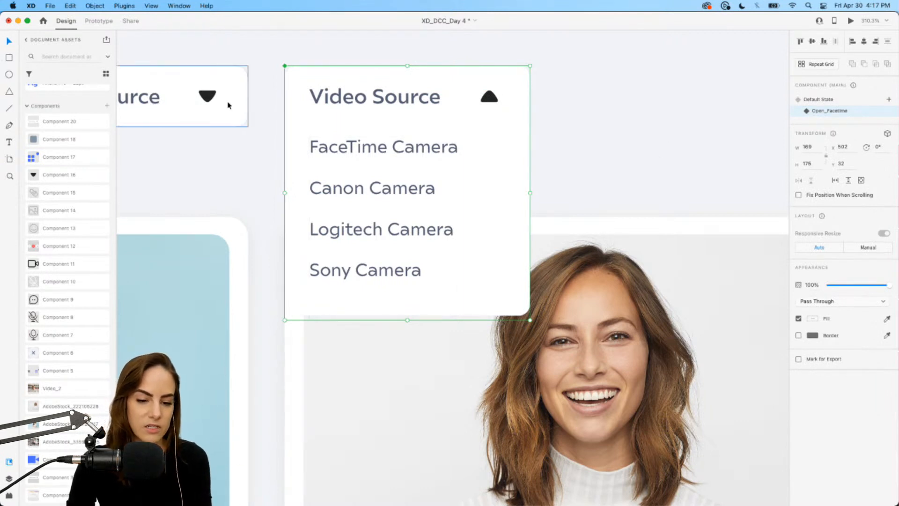
{"action": "double_click", "coordinate": [296, 134]}
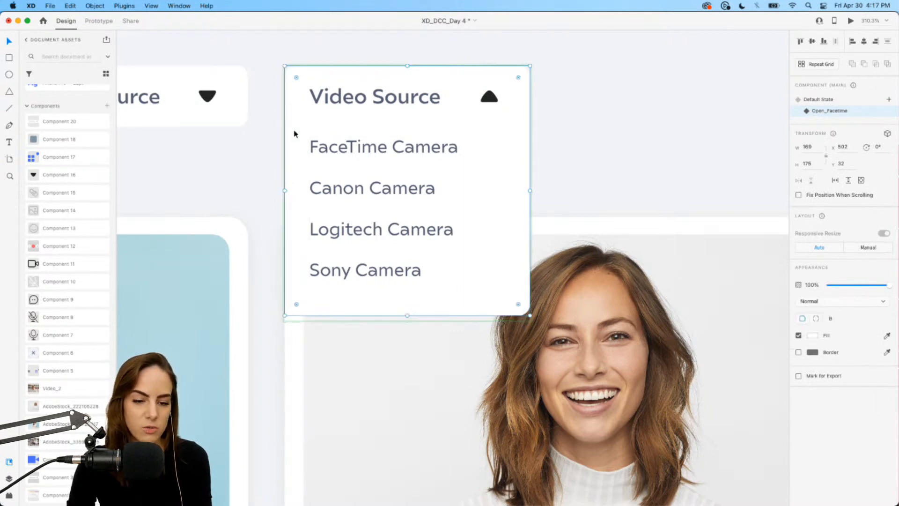
{"action": "left_click", "coordinate": [11, 58]}
{"action": "mouse_move", "coordinate": [285, 127]}
{"action": "left_mouse_down"}
{"action": "mouse_move", "coordinate": [475, 172]}
{"action": "mouse_move", "coordinate": [529, 167]}
{"action": "left_mouse_up"}
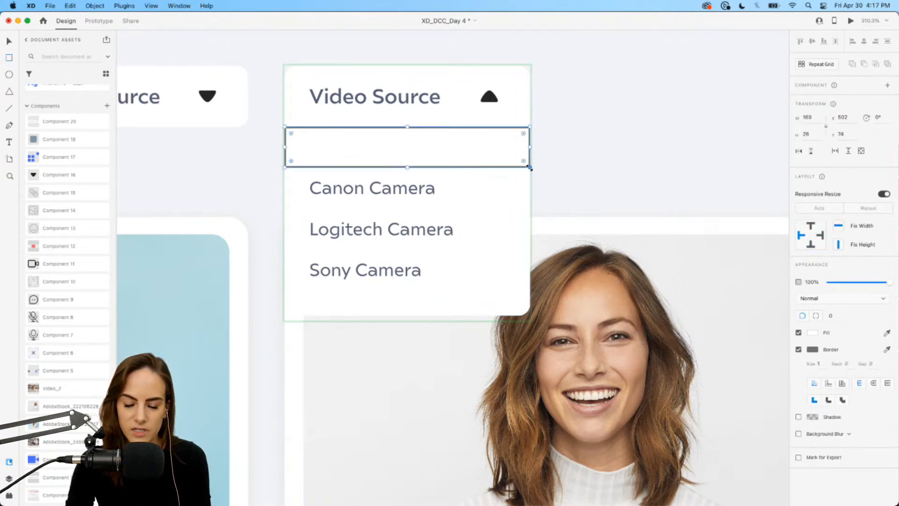
{"action": "left_click", "coordinate": [799, 349]}
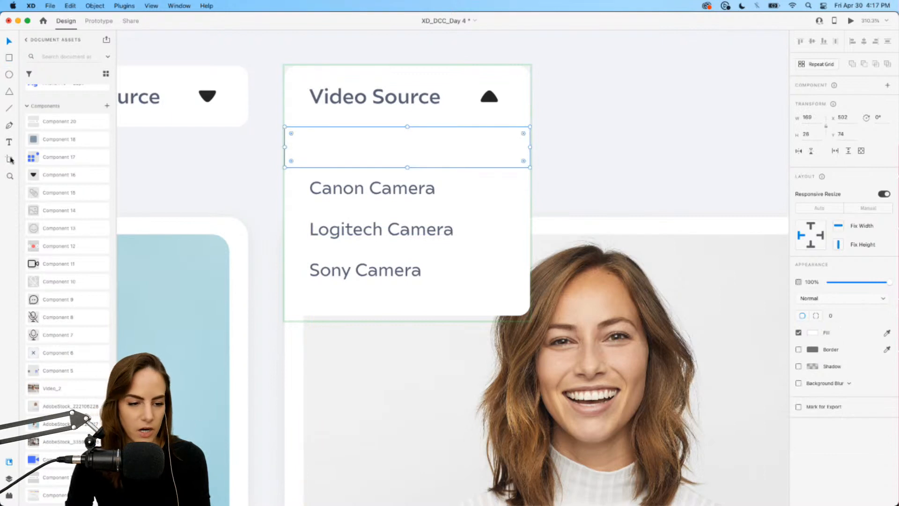
Fill the row rectangle with the blue #4D6FFF swatch and send it behind the option text.
{"action": "scroll", "coordinate": [65, 141], "scroll_direction": "up", "scroll_amount": 5}
{"action": "left_click", "coordinate": [57, 145]}
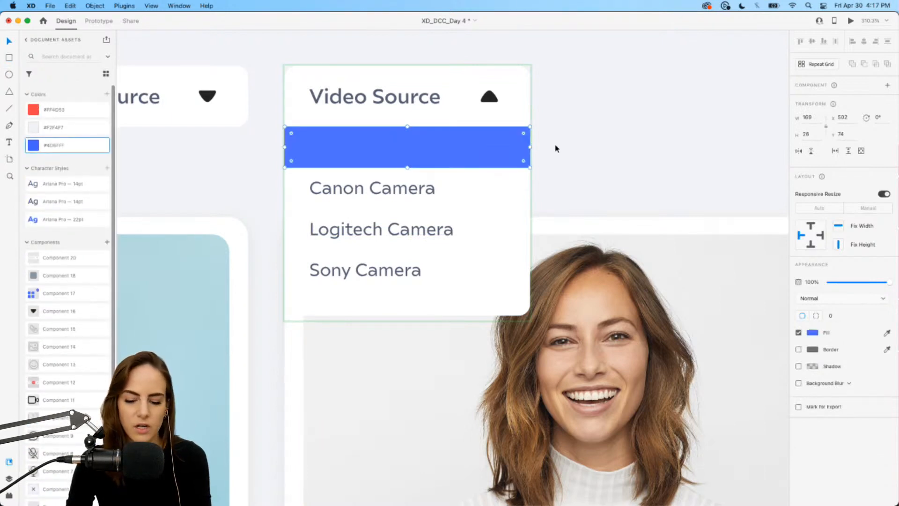
{"action": "key", "text": "super+bracketleft"}
Change the FaceTime Camera text colour to white.
{"action": "left_click", "coordinate": [434, 151]}
{"action": "double_click", "coordinate": [434, 150]}
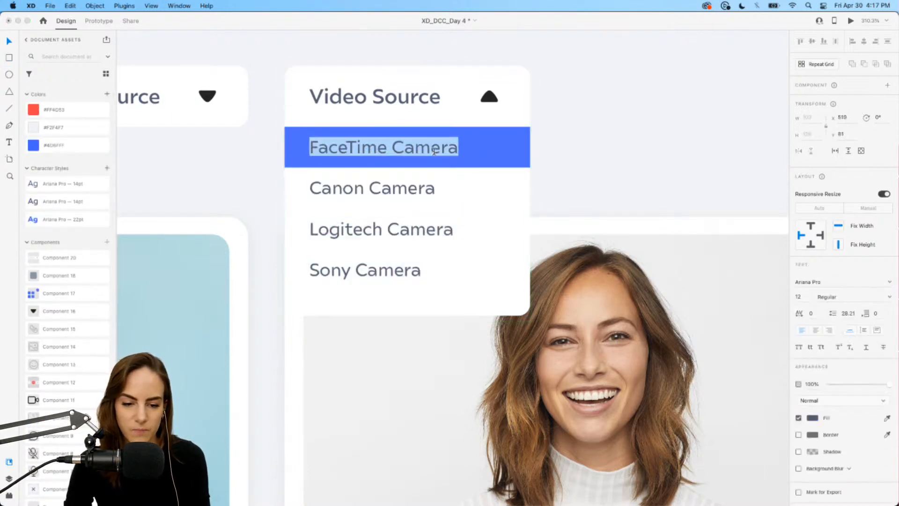
{"action": "left_click", "coordinate": [813, 417]}
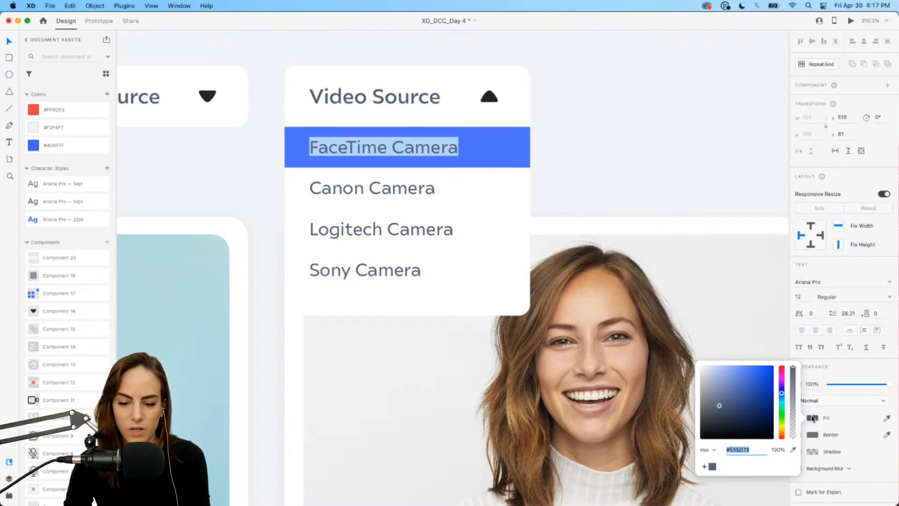
{"action": "left_click_drag", "start_coordinate": [731, 395], "coordinate": [682, 357]}
{"action": "left_click", "coordinate": [550, 120]}
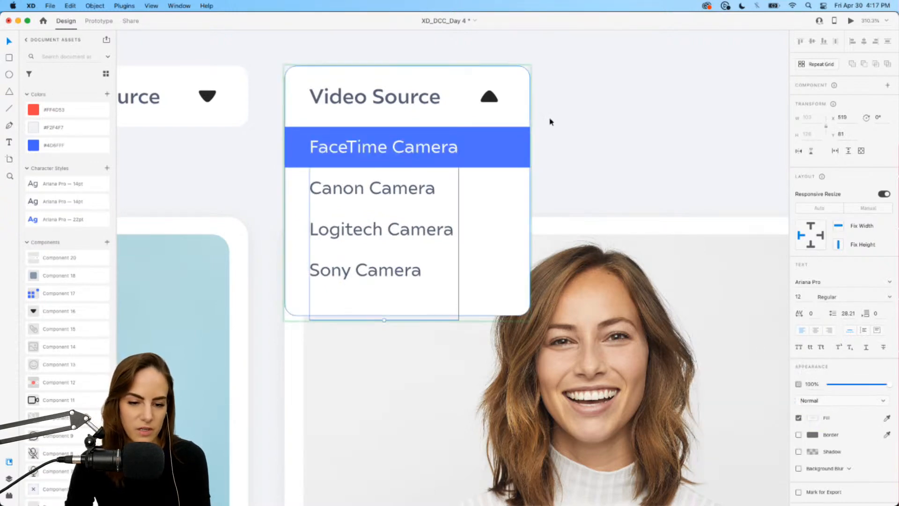
Add another state to the Video Source dropdown component and start naming it with "C".
{"action": "scroll", "coordinate": [484, 153], "scroll_direction": "down", "scroll_amount": 5}
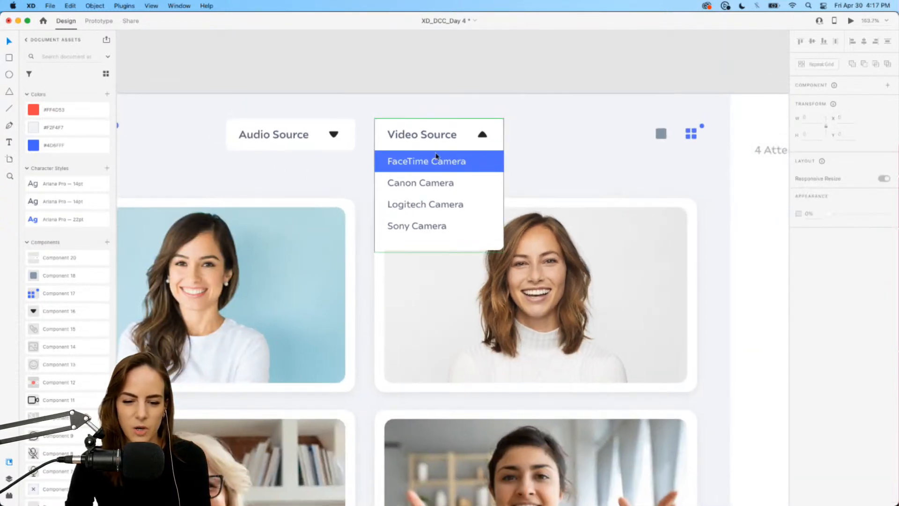
{"action": "scroll", "coordinate": [464, 170], "scroll_direction": "up", "scroll_amount": 2}
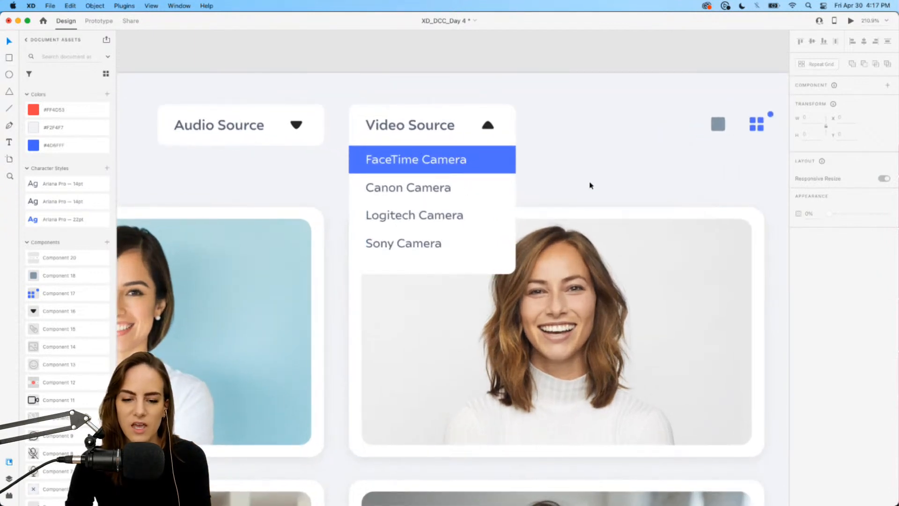
{"action": "left_click", "coordinate": [451, 110]}
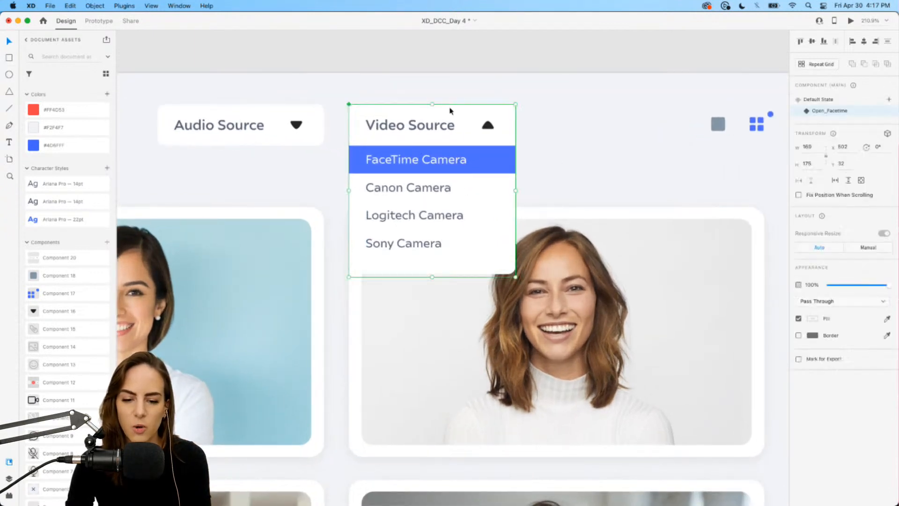
{"action": "left_click", "coordinate": [889, 101]}
{"action": "left_click", "coordinate": [809, 105]}
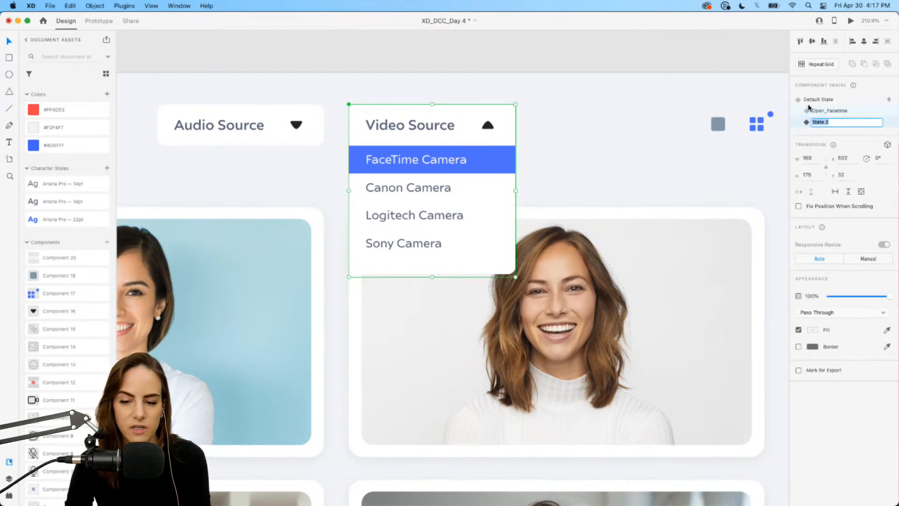
{"action": "type", "text": "C"}
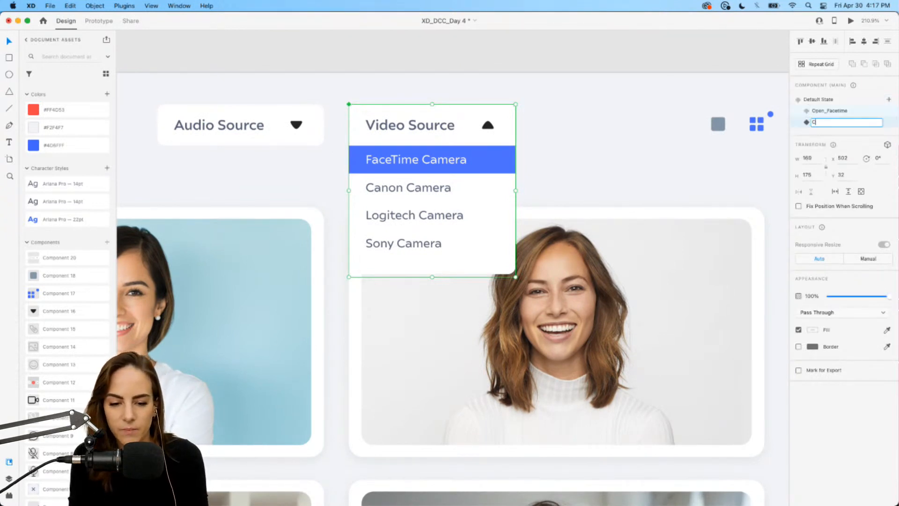
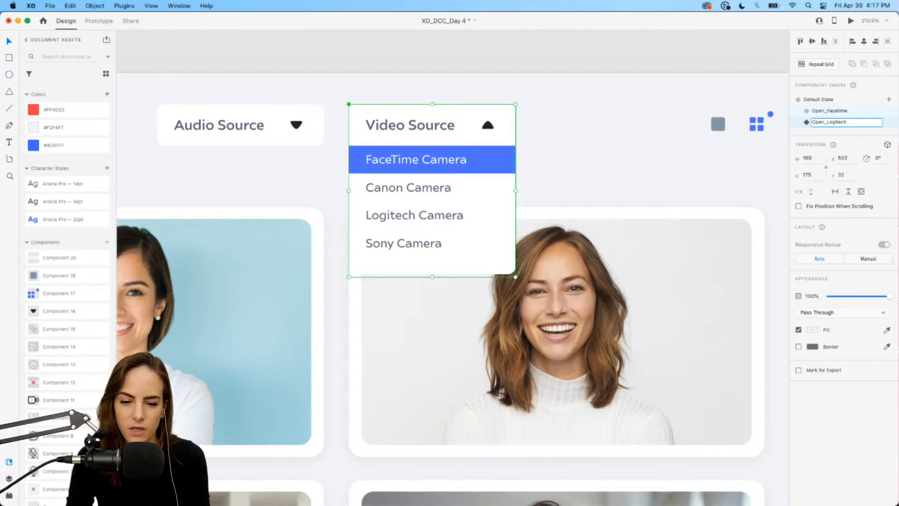
Name the new state Open_Logitech and move the blue highlight row down behind the Logitech Camera option.
{"action": "key", "text": "Return"}
{"action": "scroll", "coordinate": [492, 195], "scroll_direction": "up", "scroll_amount": 5}
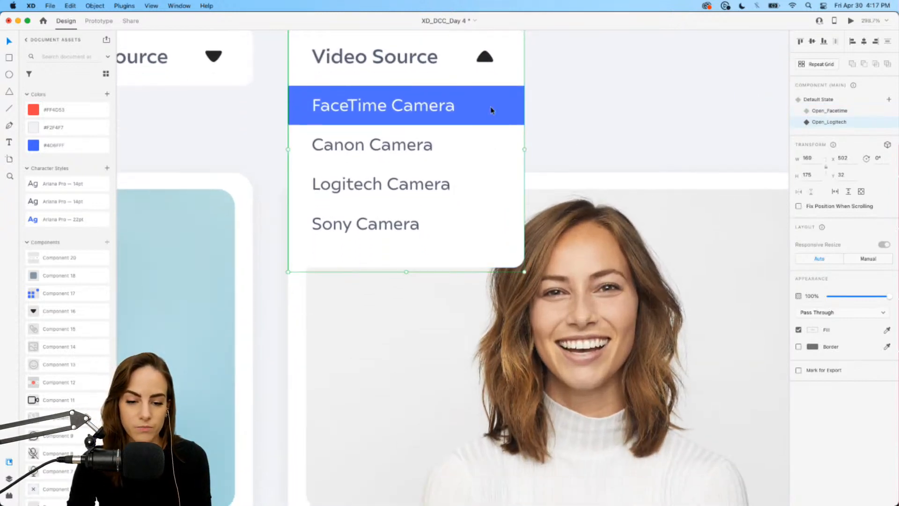
{"action": "double_click", "coordinate": [490, 107]}
{"action": "left_click", "coordinate": [707, 95]}
{"action": "key", "text": "super+z"}
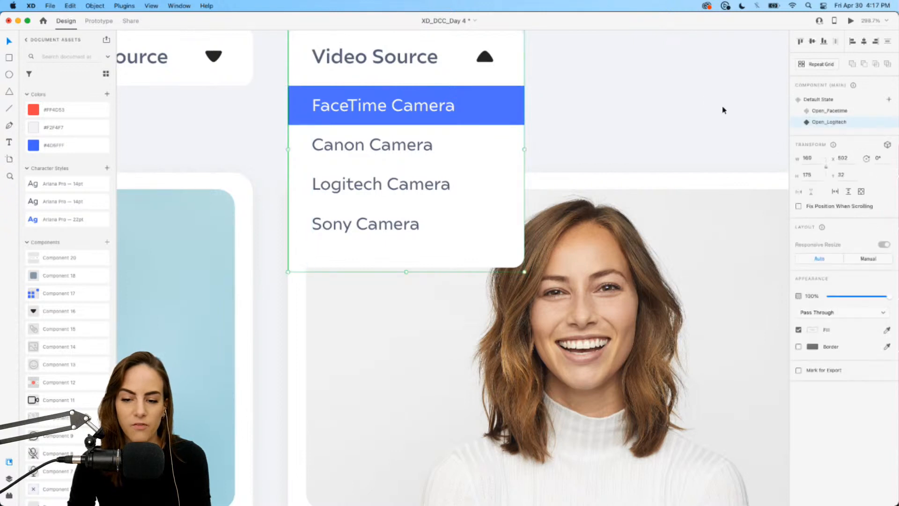
{"action": "double_click", "coordinate": [482, 113]}
{"action": "left_click_drag", "start_coordinate": [493, 100], "coordinate": [492, 178]}
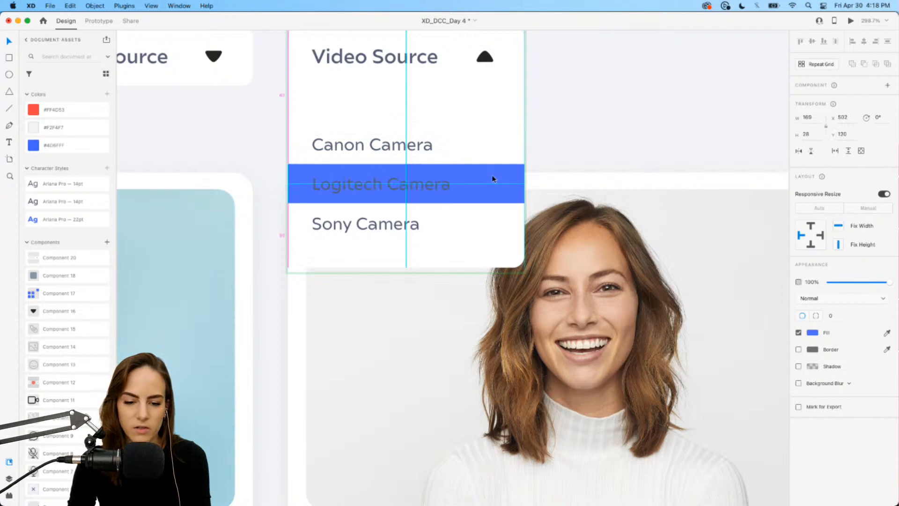
Change the Logitech Camera text colour to white in the Open_Logitech state.
{"action": "left_click", "coordinate": [402, 187]}
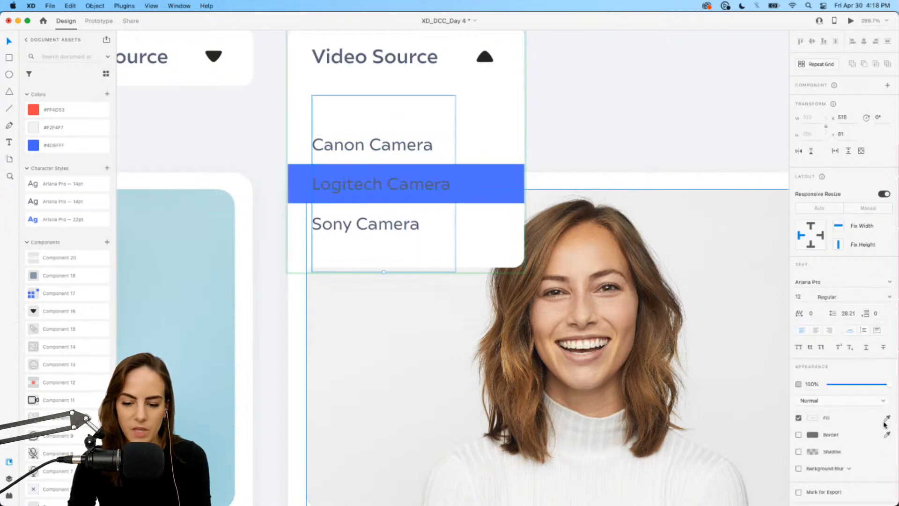
{"action": "left_click", "coordinate": [815, 418]}
{"action": "left_click", "coordinate": [712, 467]}
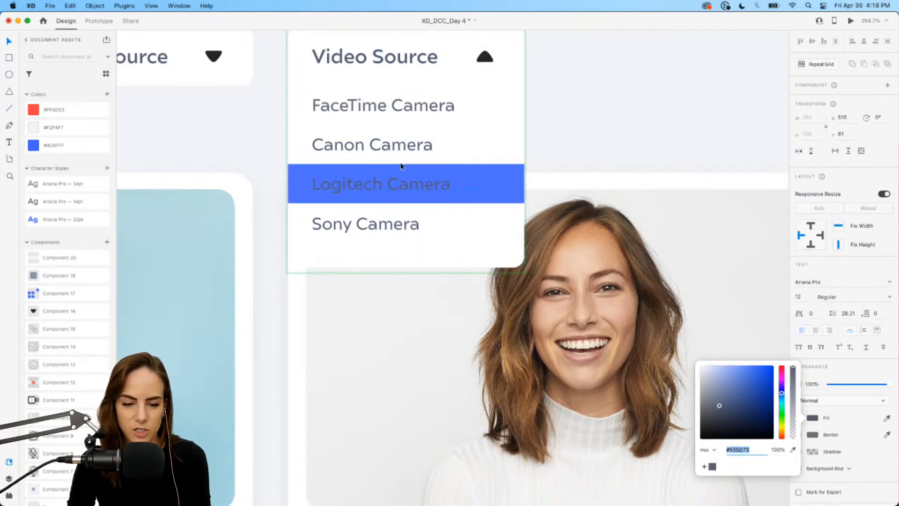
{"action": "triple_click", "coordinate": [384, 186]}
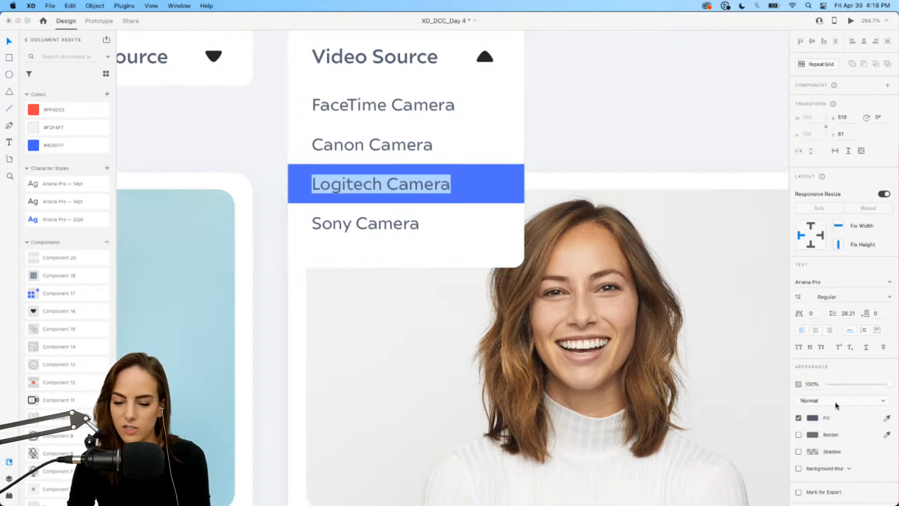
{"action": "left_click", "coordinate": [815, 419]}
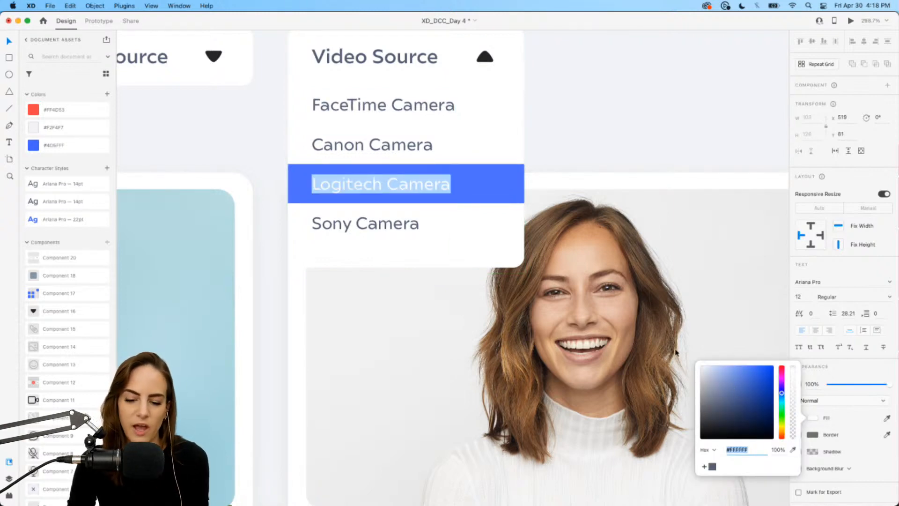
{"action": "key", "text": "Escape"}
{"action": "key", "text": "Escape"}
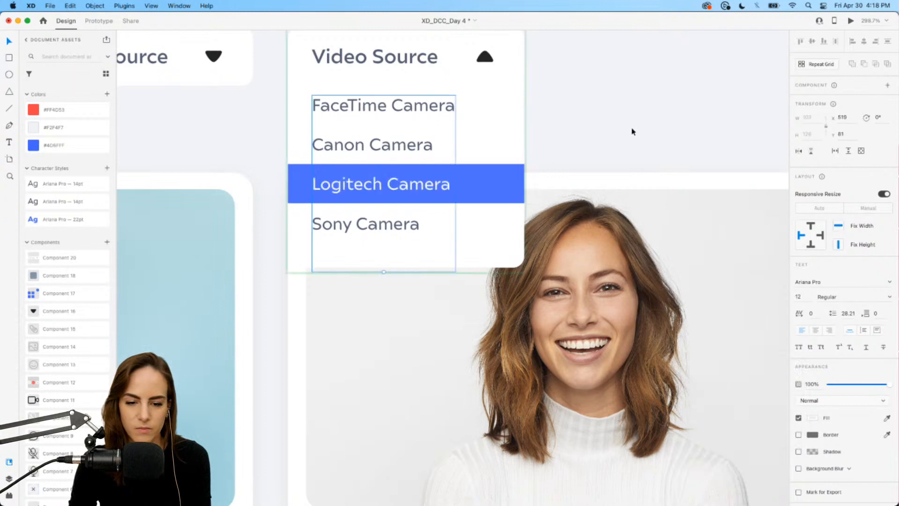
Return to the Video Source component's Default State and switch to Prototype mode.
{"action": "scroll", "coordinate": [634, 132], "scroll_direction": "down", "scroll_amount": 4}
{"action": "left_click", "coordinate": [633, 132]}
{"action": "left_click", "coordinate": [499, 132]}
{"action": "scroll", "coordinate": [499, 132], "scroll_direction": "right", "scroll_amount": 1}
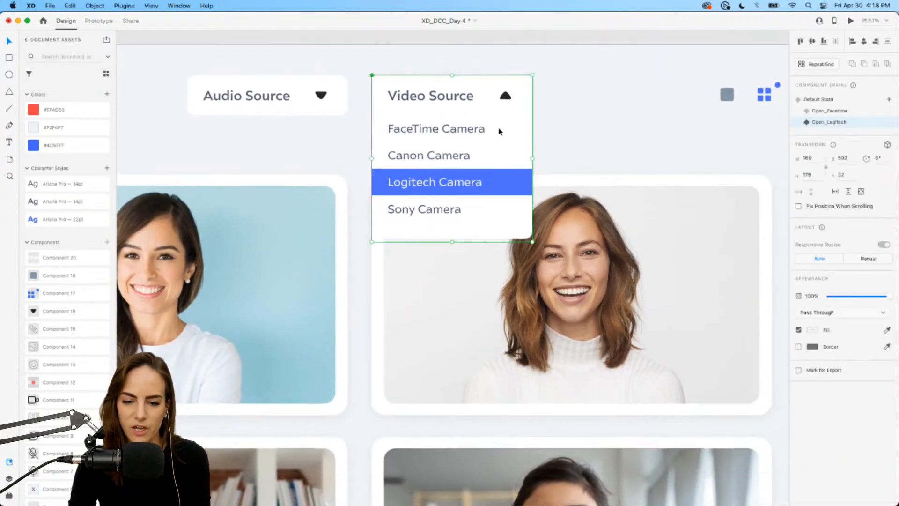
{"action": "scroll", "coordinate": [499, 132], "scroll_direction": "right", "scroll_amount": 1}
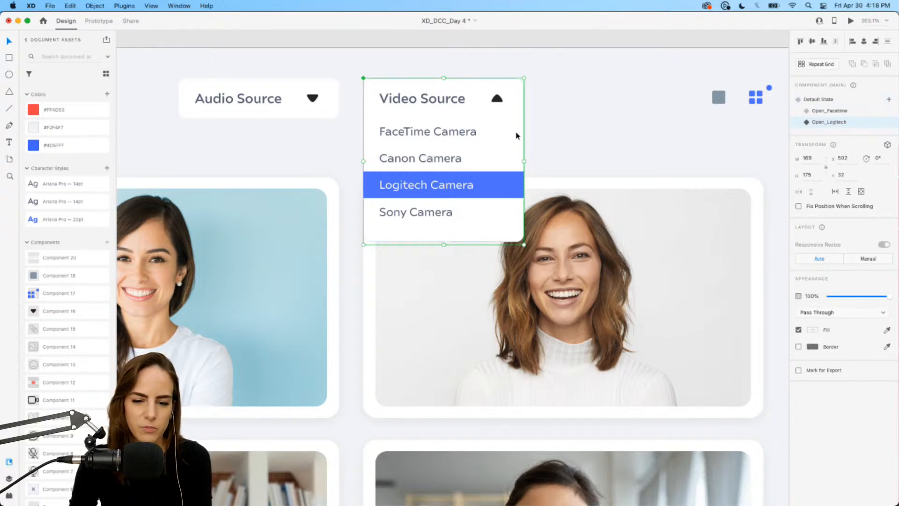
{"action": "left_click", "coordinate": [821, 99]}
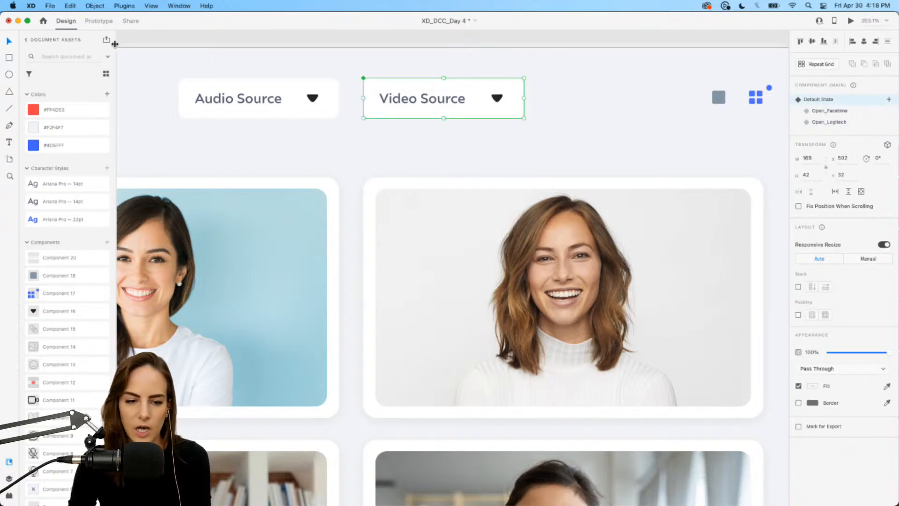
{"action": "key", "text": "ctrl+Tab"}
Add a Tap-triggered transition from the Video Source default state to the Open_Facetime state.
{"action": "scroll", "coordinate": [497, 100], "scroll_direction": "right", "scroll_amount": 2}
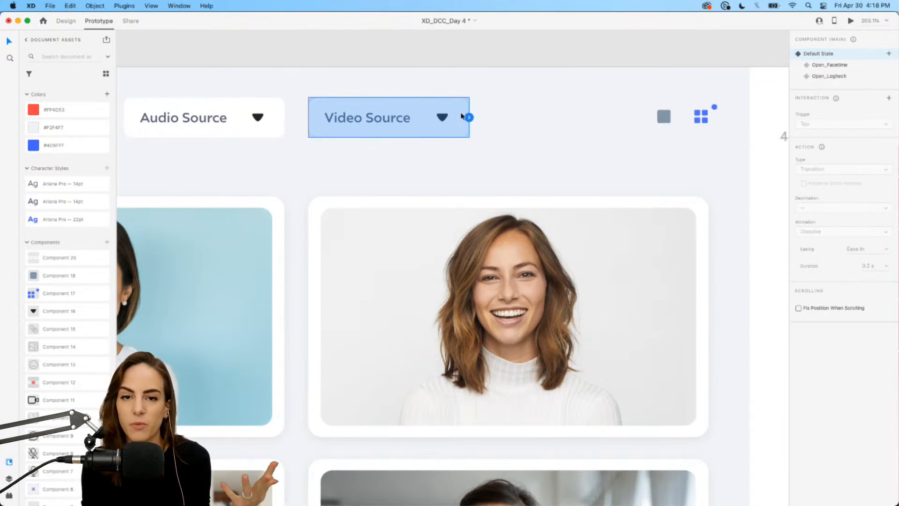
{"action": "scroll", "coordinate": [462, 116], "scroll_direction": "down", "scroll_amount": 5}
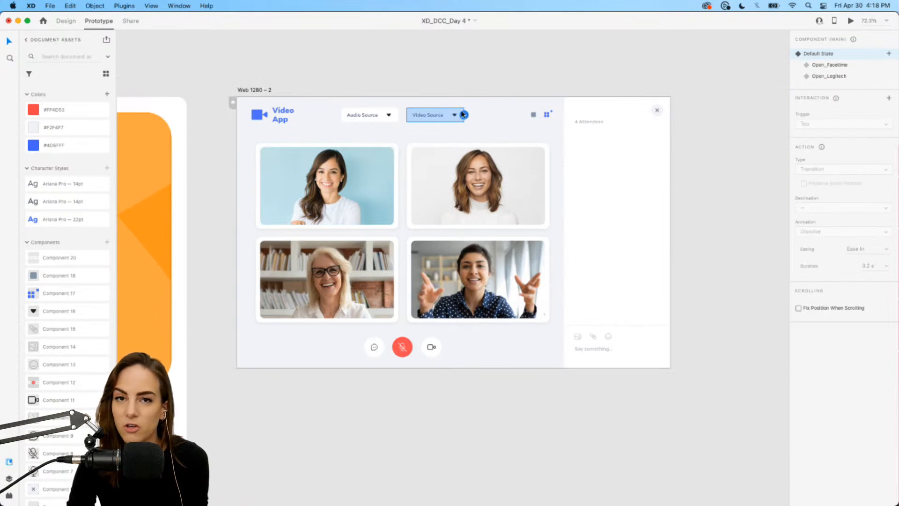
{"action": "scroll", "coordinate": [461, 114], "scroll_direction": "up", "scroll_amount": 6}
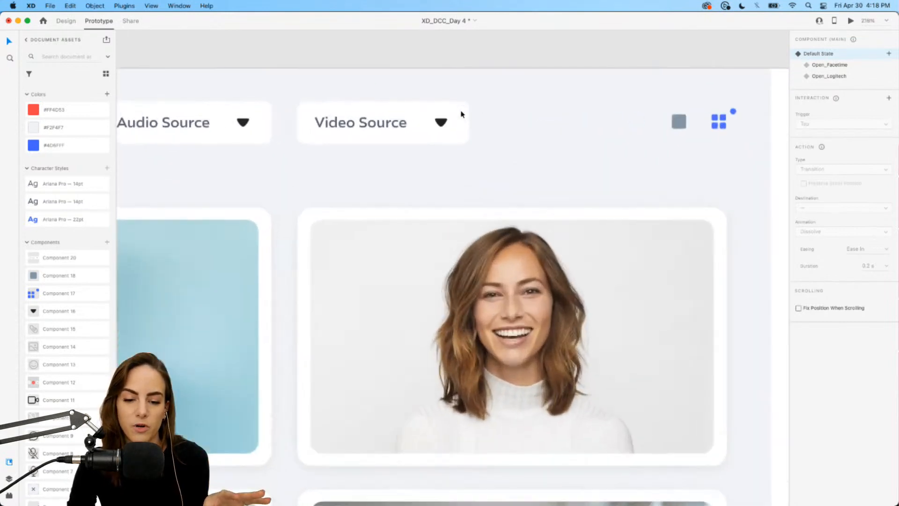
{"action": "left_click", "coordinate": [461, 114]}
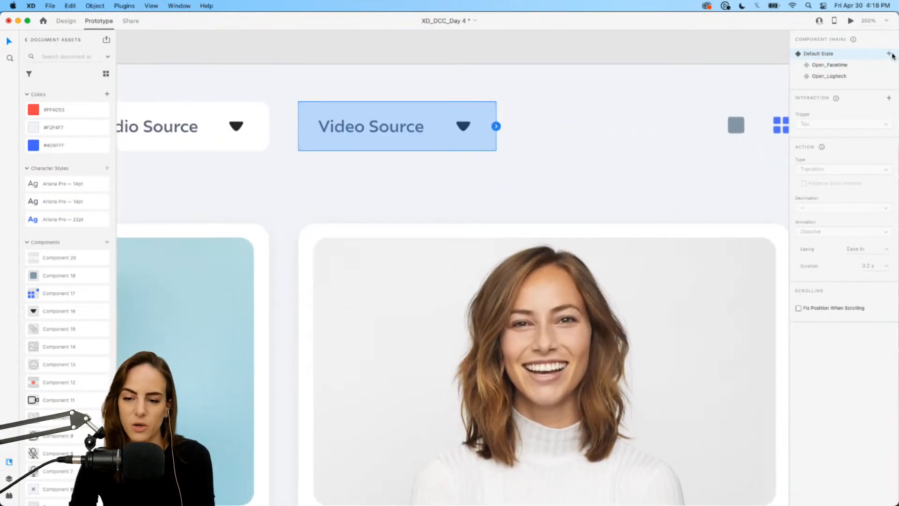
{"action": "left_click", "coordinate": [888, 98]}
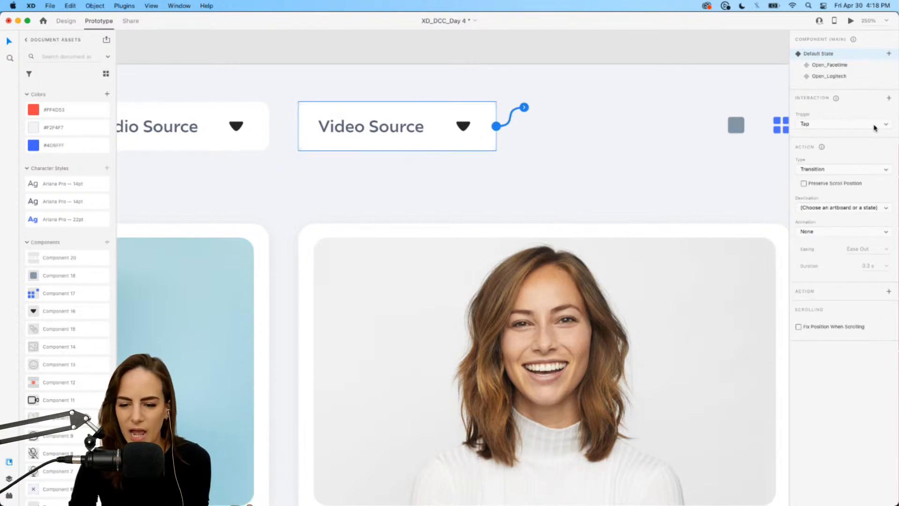
{"action": "left_click", "coordinate": [860, 122]}
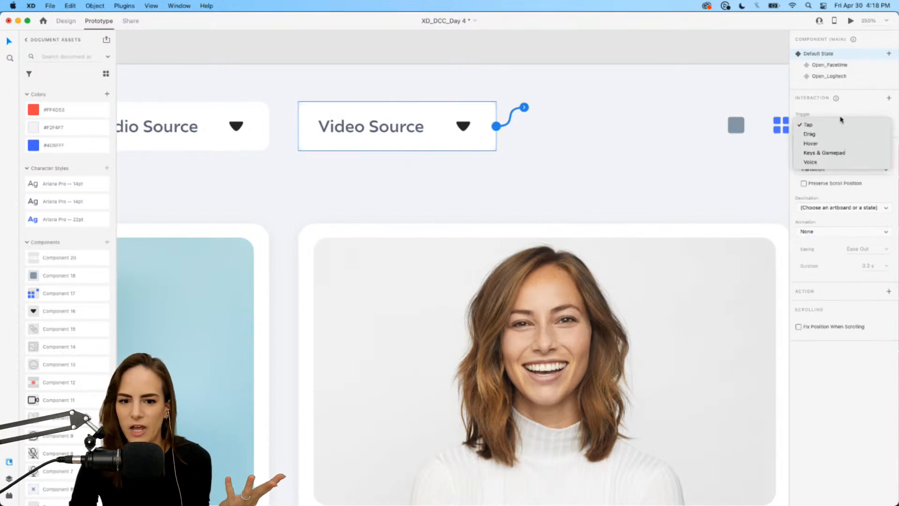
{"action": "left_click", "coordinate": [844, 115]}
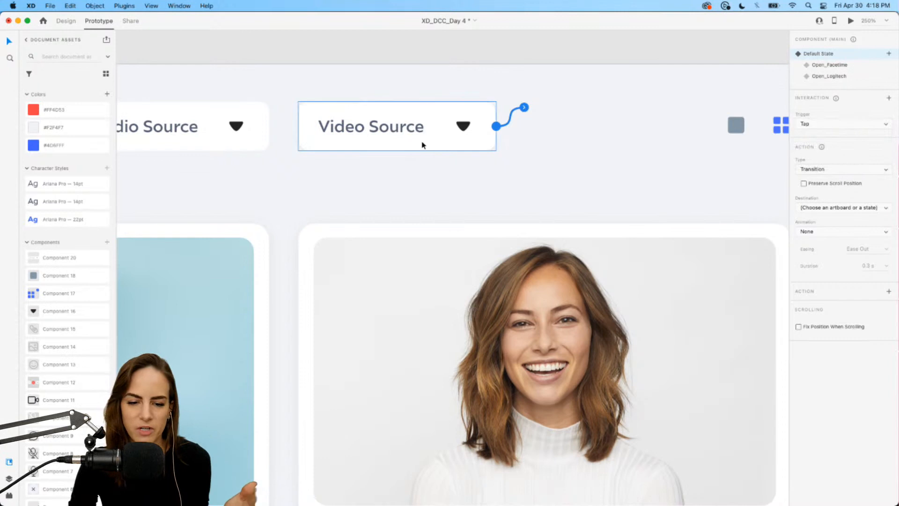
{"action": "left_click", "coordinate": [865, 172]}
{"action": "left_click", "coordinate": [864, 170]}
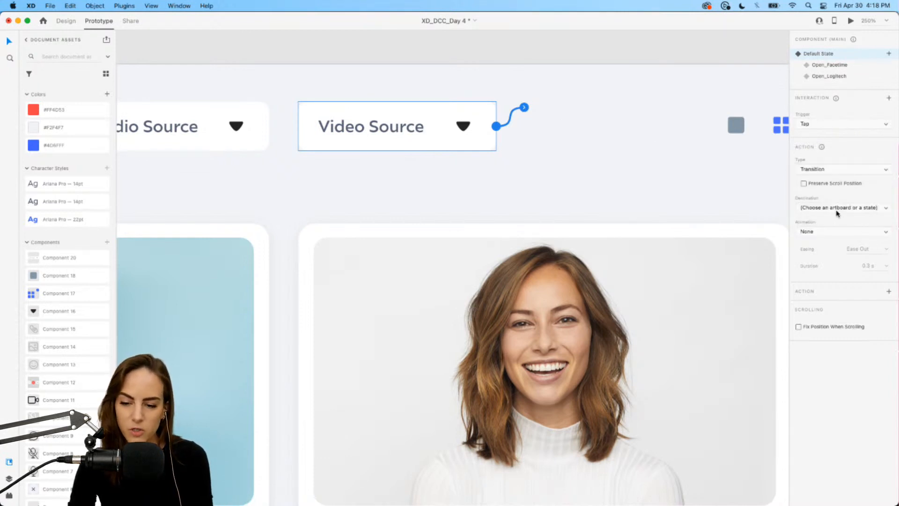
{"action": "left_click", "coordinate": [834, 209]}
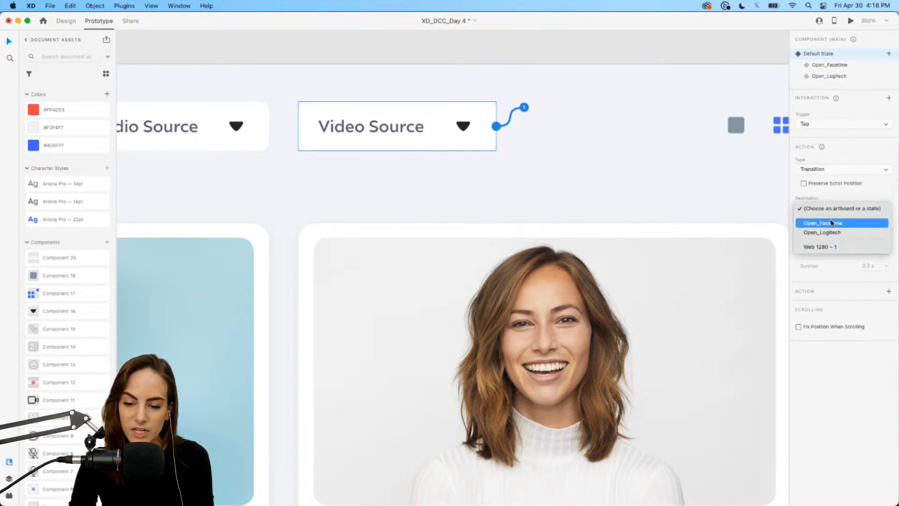
{"action": "left_click", "coordinate": [832, 223]}
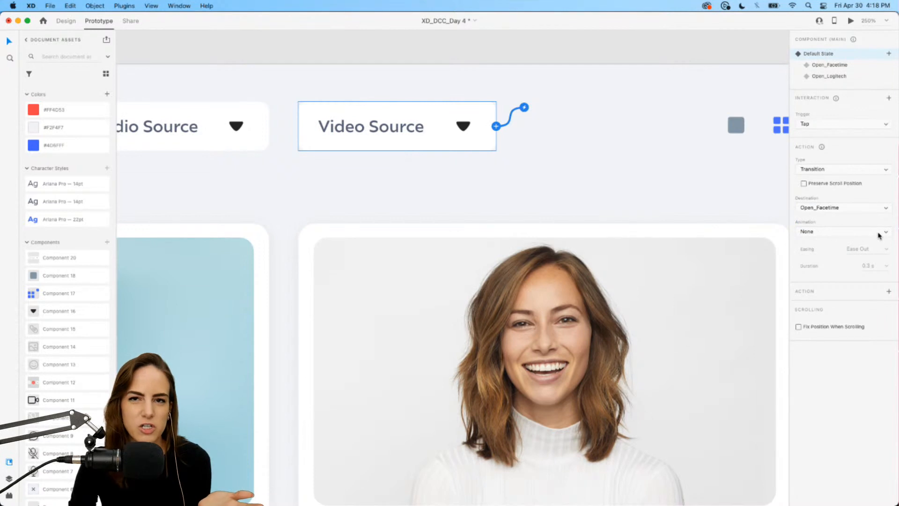
Give the Open_Facetime state a Tap transition to the Open_Logitech state.
{"action": "left_click", "coordinate": [838, 67]}
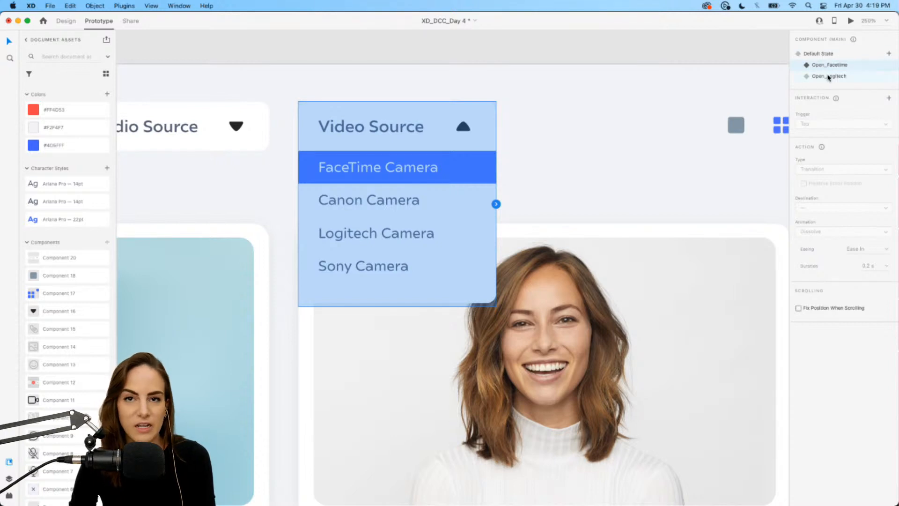
{"action": "left_click", "coordinate": [889, 99]}
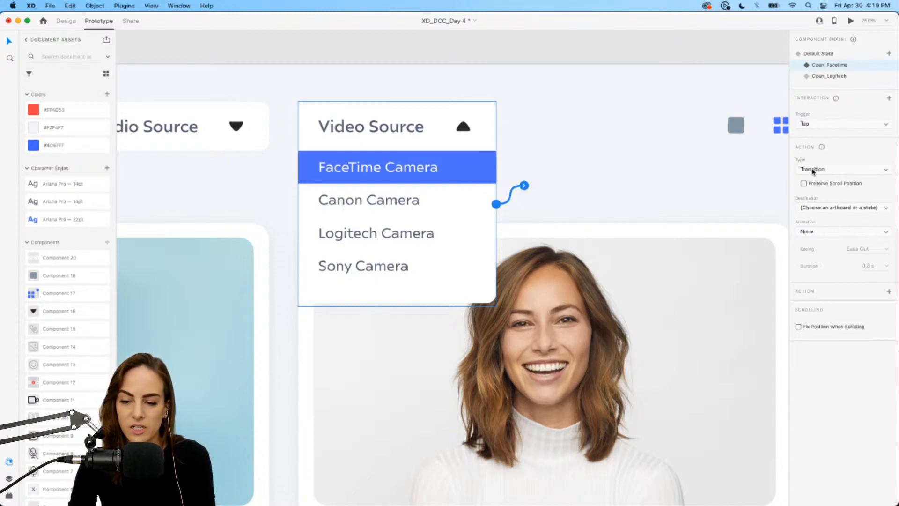
{"action": "left_click", "coordinate": [833, 212]}
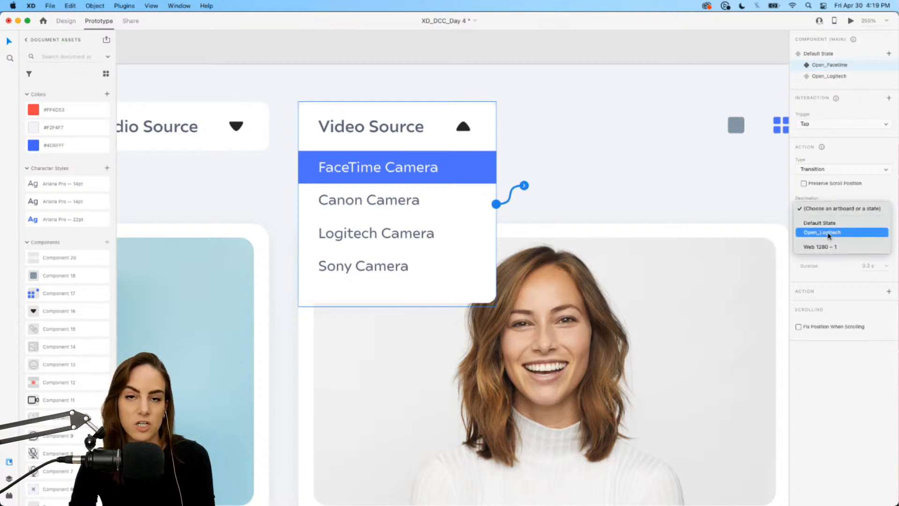
{"action": "left_click", "coordinate": [830, 233]}
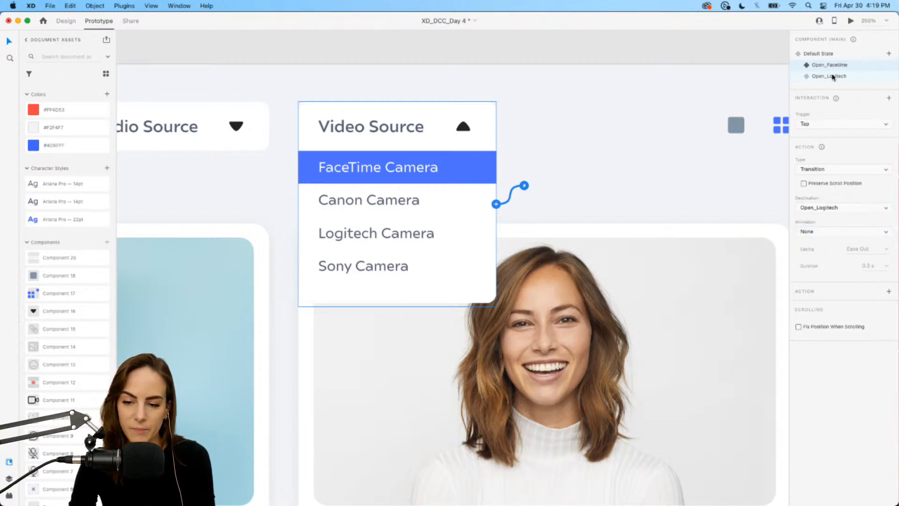
Give the Open_Logitech state a Tap transition back to the Default State.
{"action": "left_click", "coordinate": [834, 77]}
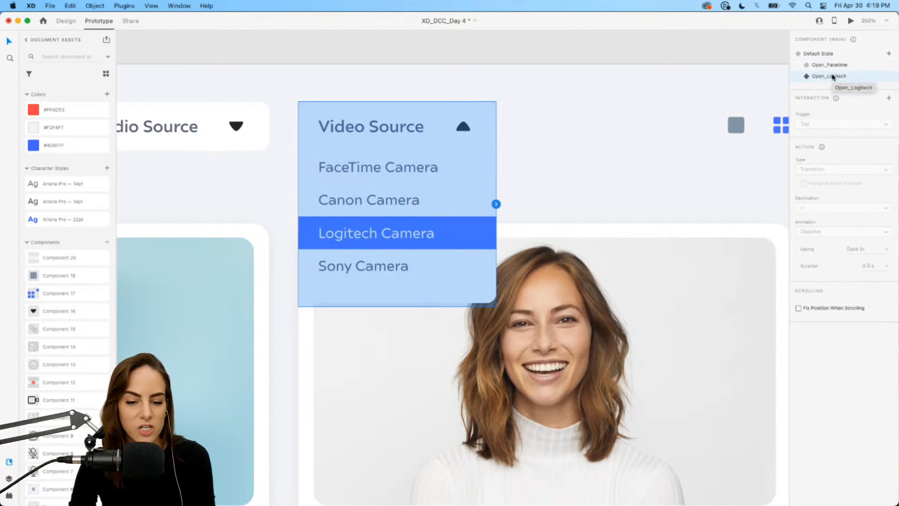
{"action": "left_click", "coordinate": [889, 98]}
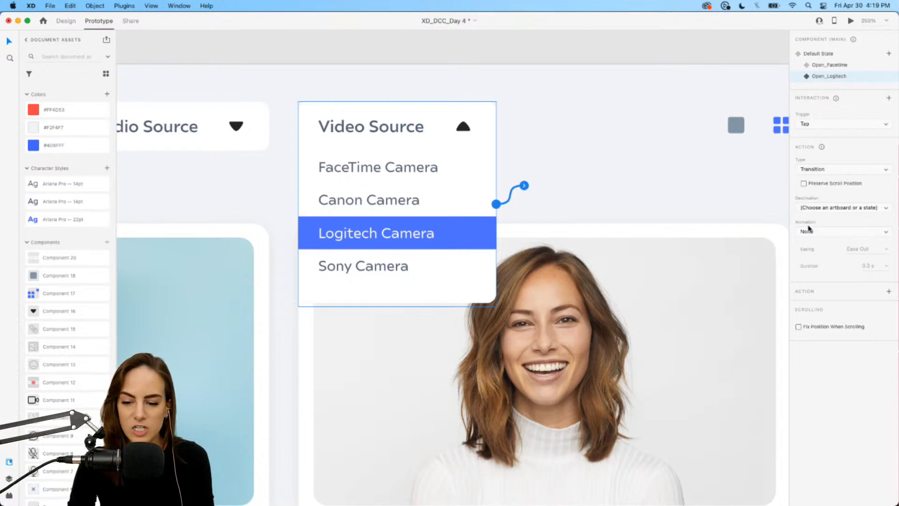
{"action": "left_click", "coordinate": [812, 211]}
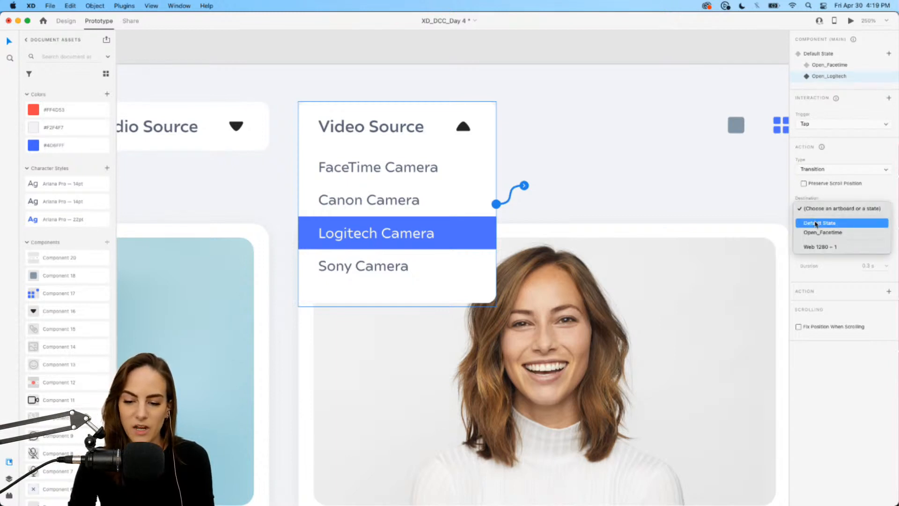
{"action": "left_click", "coordinate": [816, 224]}
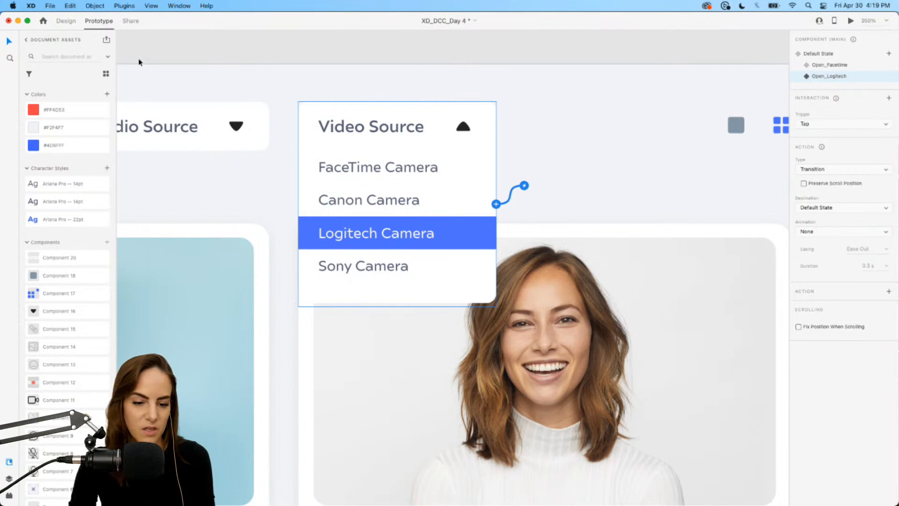
Preview the Web 1280 – 2 artboard and test the Video Source dropdown by opening it and choosing Logitech Camera.
{"action": "left_click", "coordinate": [819, 54]}
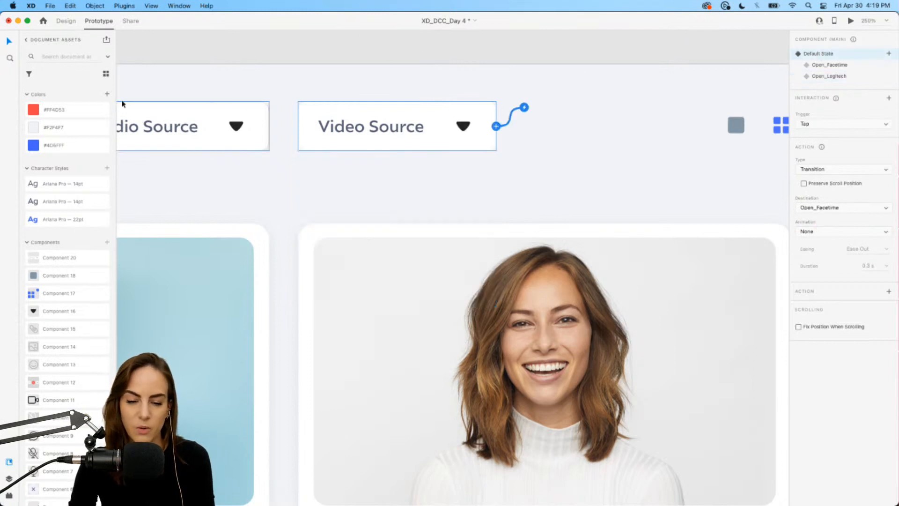
{"action": "scroll", "coordinate": [410, 201], "scroll_direction": "down", "scroll_amount": 6}
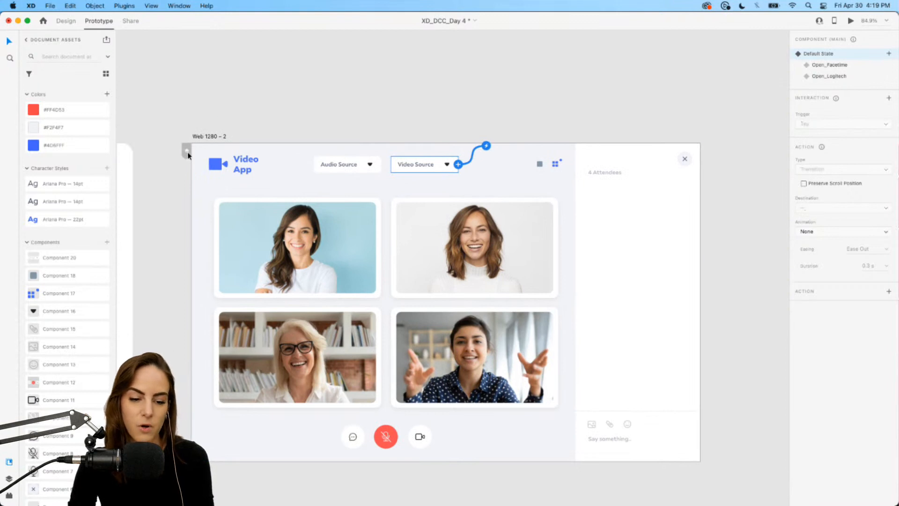
{"action": "left_click", "coordinate": [188, 151]}
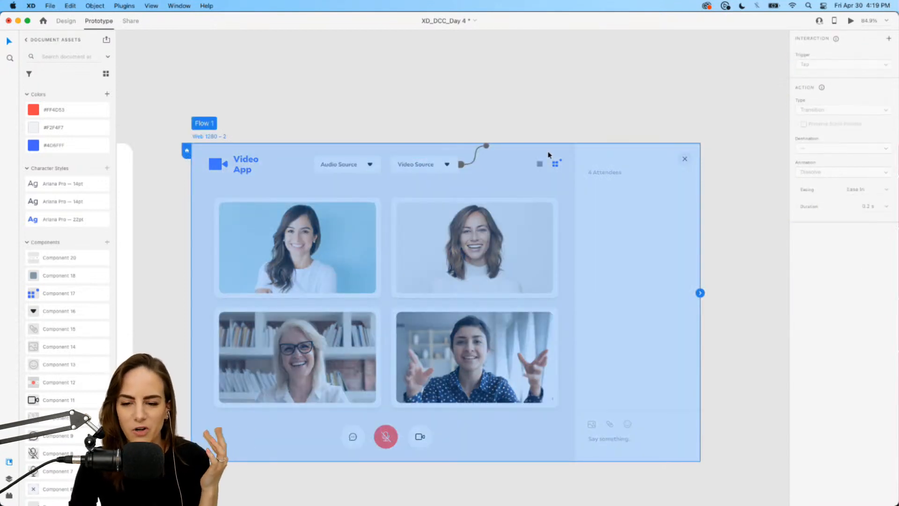
{"action": "left_click", "coordinate": [850, 21]}
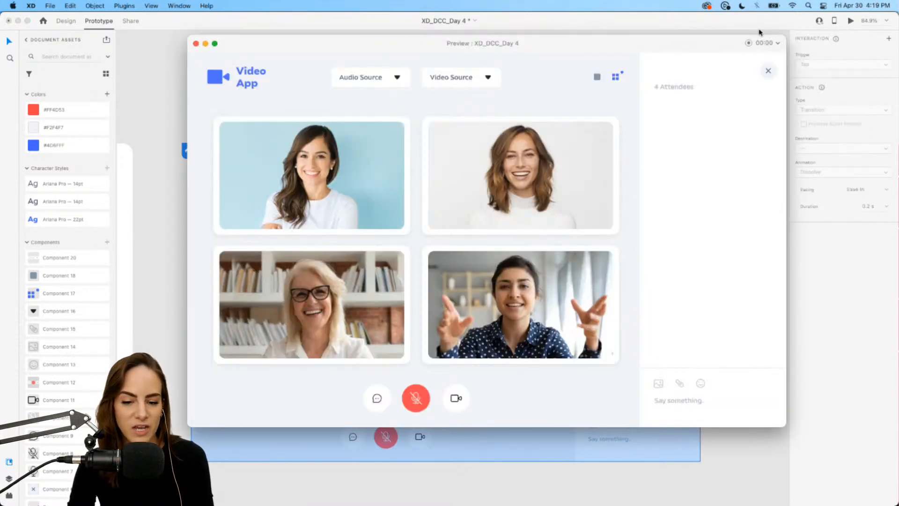
{"action": "left_click", "coordinate": [488, 79]}
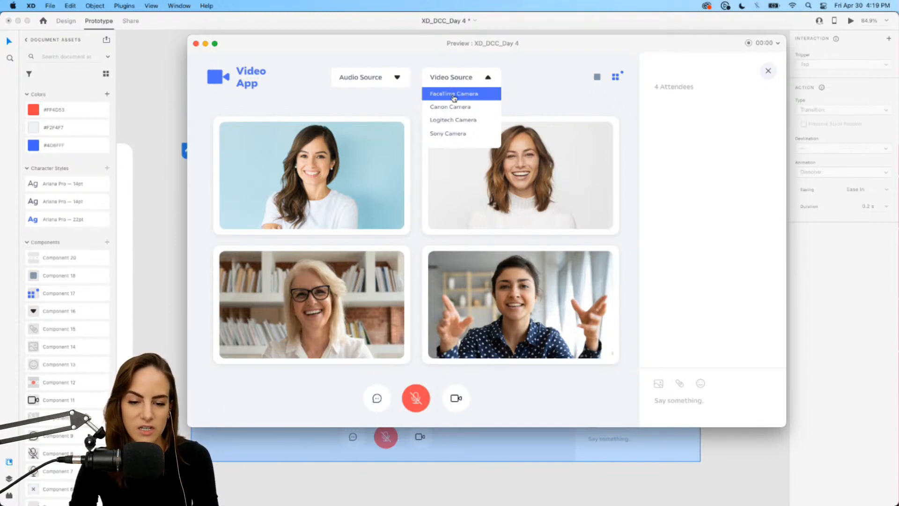
{"action": "left_click", "coordinate": [457, 123]}
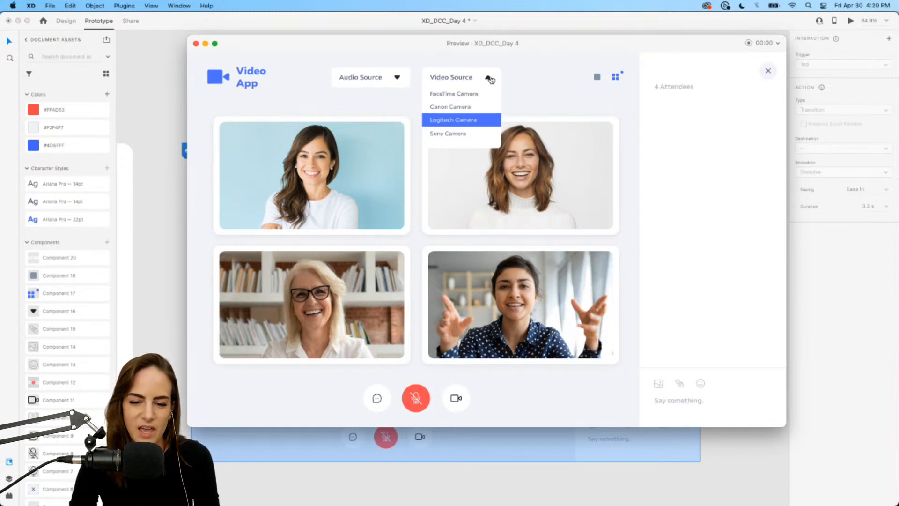
Close the Video Source dropdown and exit the prototype preview.
{"action": "left_click", "coordinate": [490, 78]}
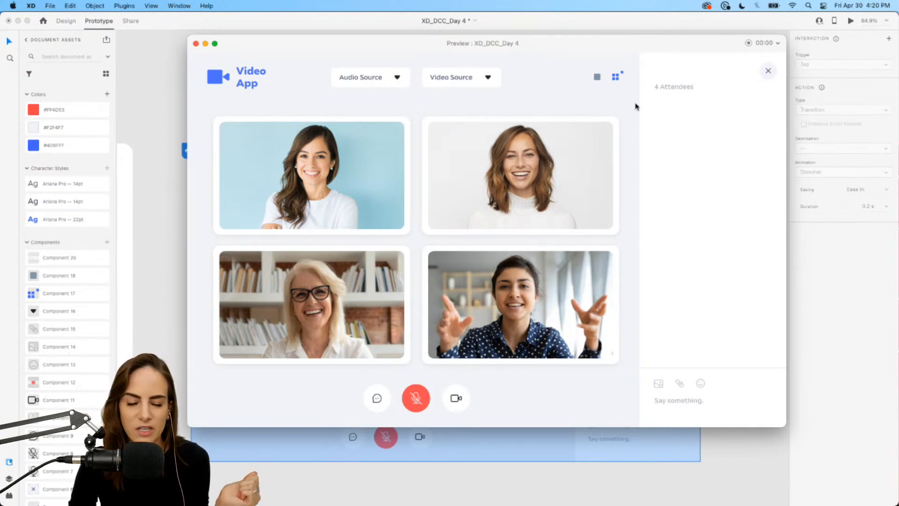
{"action": "left_click", "coordinate": [195, 43]}
{"action": "left_click", "coordinate": [409, 52]}
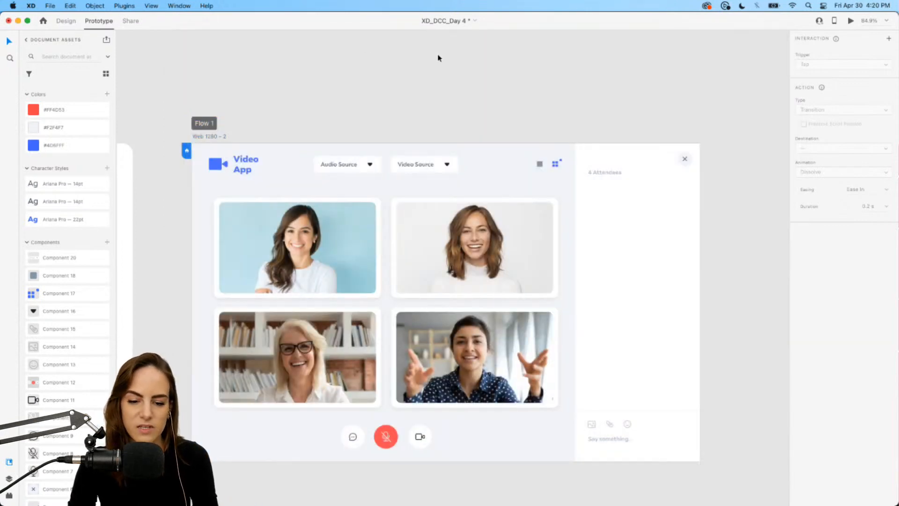
Add a Hover State to the Video Source dropdown component.
{"action": "scroll", "coordinate": [434, 197], "scroll_direction": "up", "scroll_amount": 5}
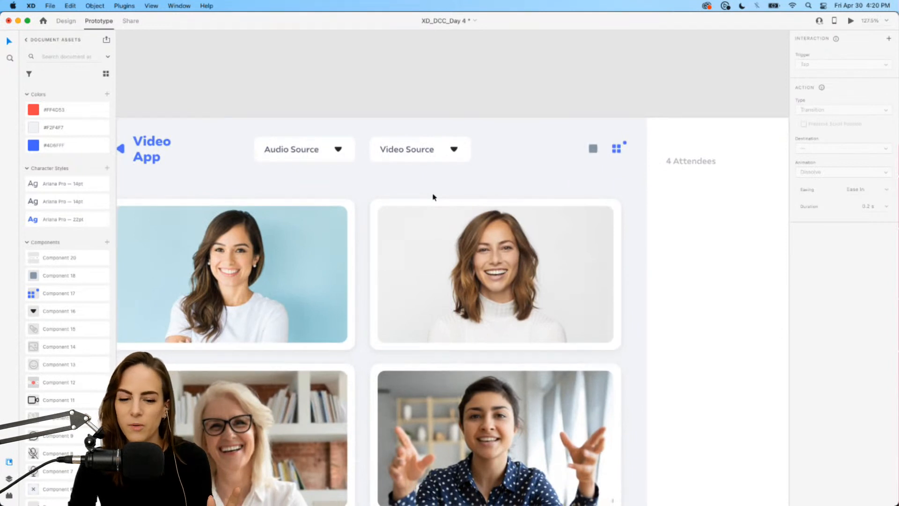
{"action": "left_click", "coordinate": [67, 21]}
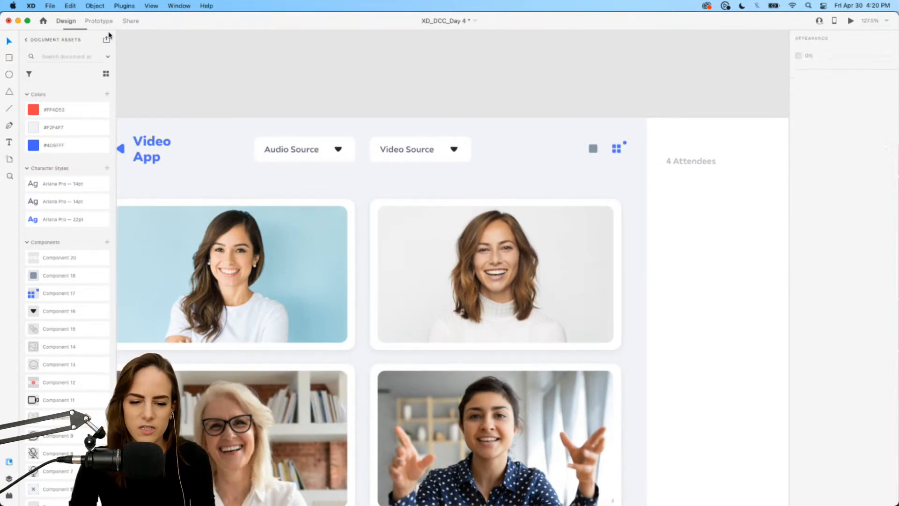
{"action": "left_click", "coordinate": [438, 149]}
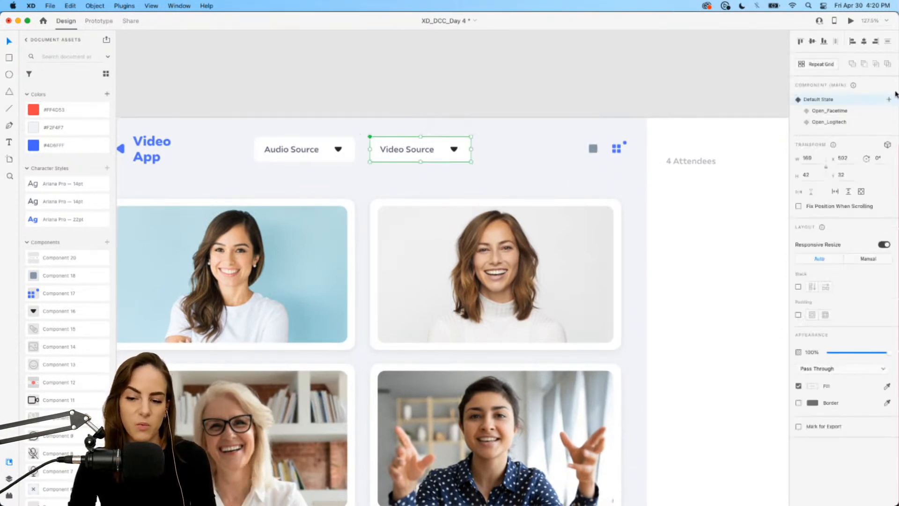
{"action": "left_click", "coordinate": [889, 100]}
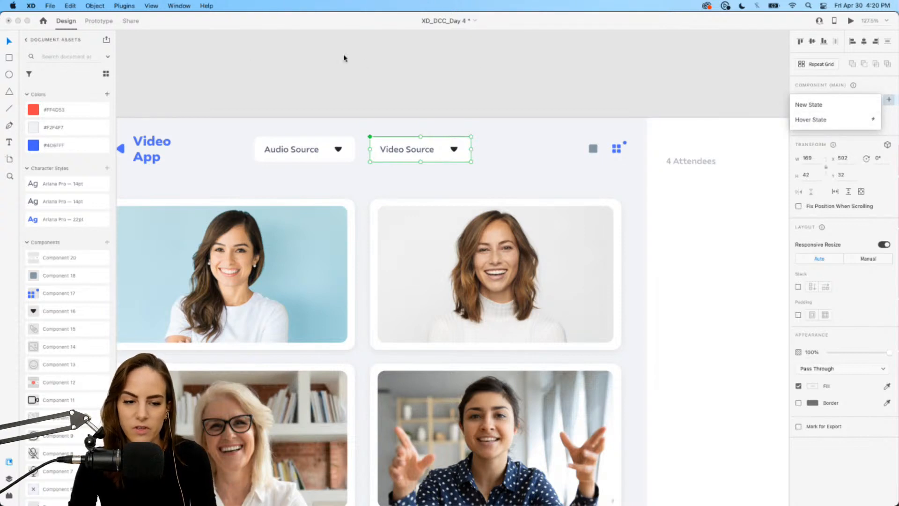
{"action": "left_click", "coordinate": [836, 121]}
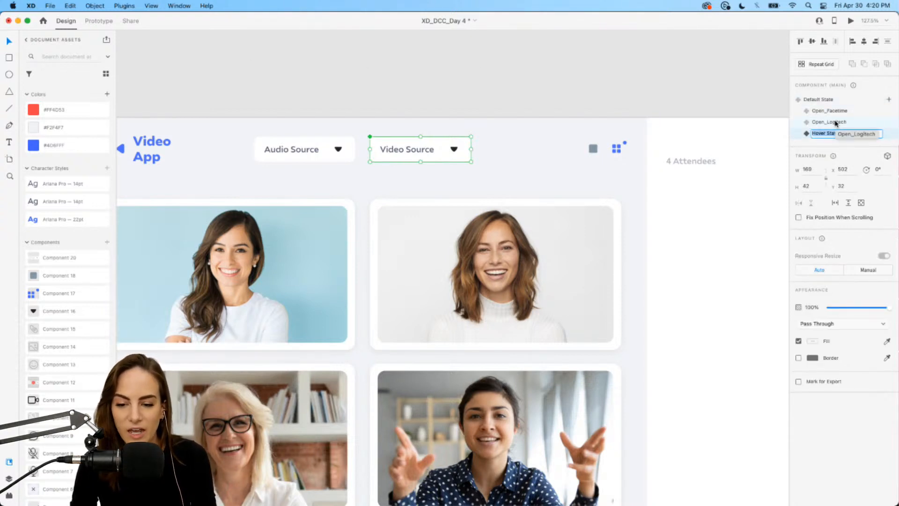
{"action": "key", "text": "Return"}
In the Hover State, fill the button background with the #4D6FFF colour and lower its opacity.
{"action": "scroll", "coordinate": [501, 132], "scroll_direction": "up", "scroll_amount": 3}
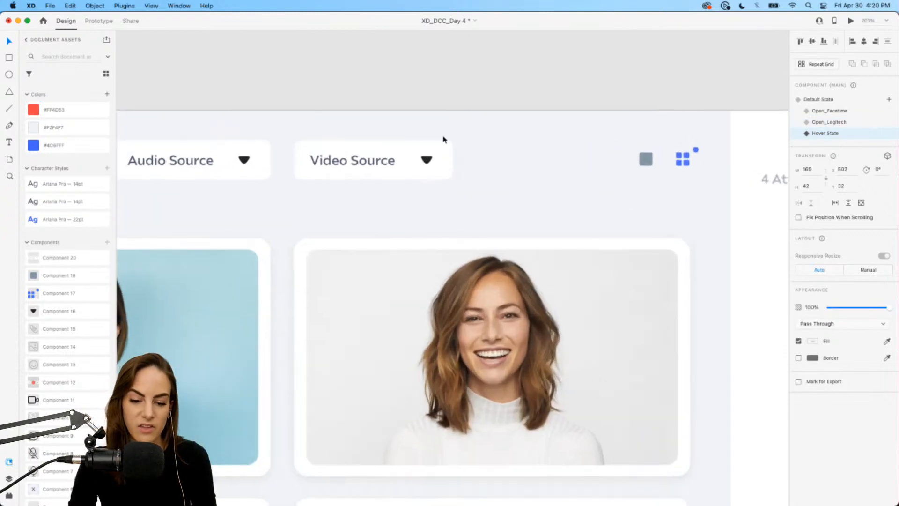
{"action": "left_click", "coordinate": [399, 151]}
{"action": "left_click", "coordinate": [817, 335]}
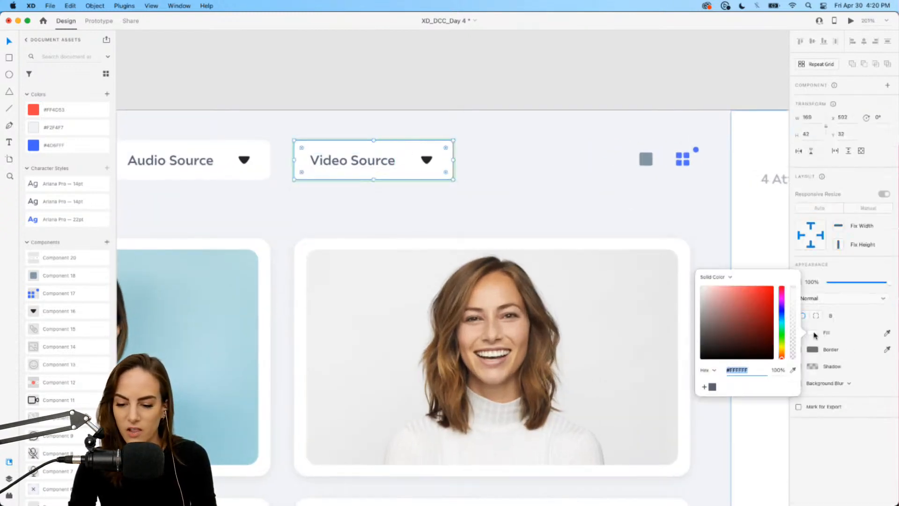
{"action": "left_click", "coordinate": [56, 145]}
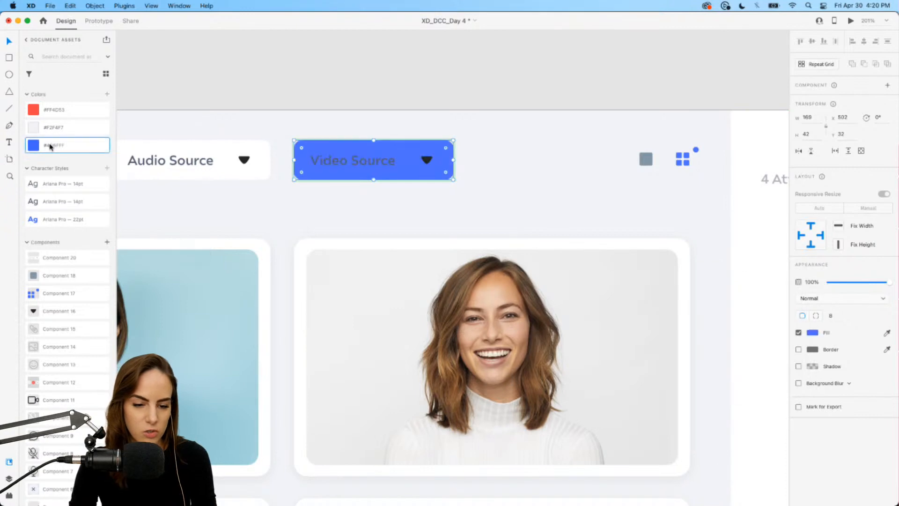
{"action": "left_click", "coordinate": [816, 333]}
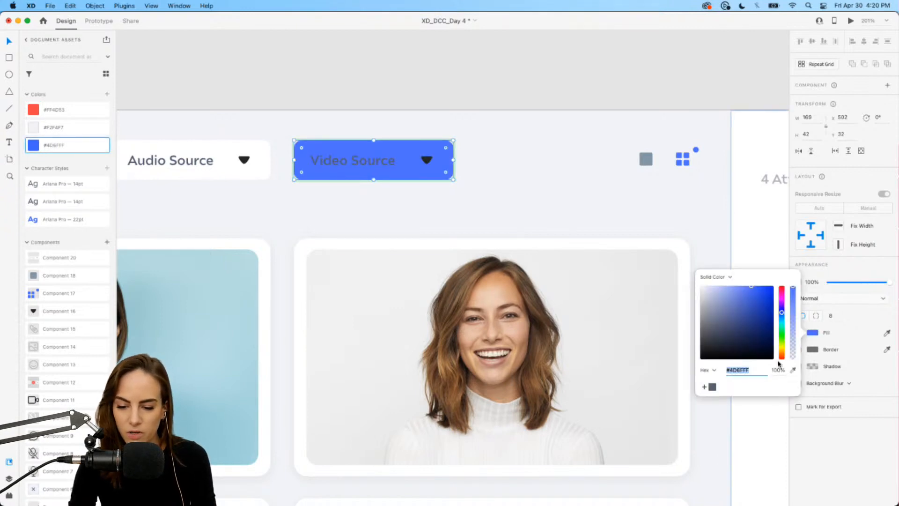
{"action": "left_click_drag", "start_coordinate": [794, 315], "coordinate": [794, 348]}
{"action": "left_click", "coordinate": [524, 183]}
{"action": "left_click", "coordinate": [442, 174]}
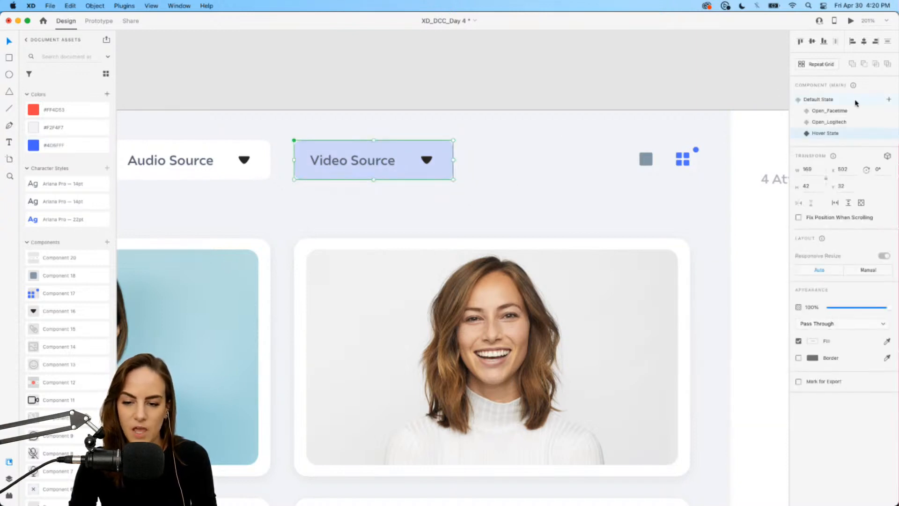
Return to the Default State and preview the artboard, testing the hover and choosing Logitech Camera from the Video Source dropdown.
{"action": "left_click", "coordinate": [811, 100]}
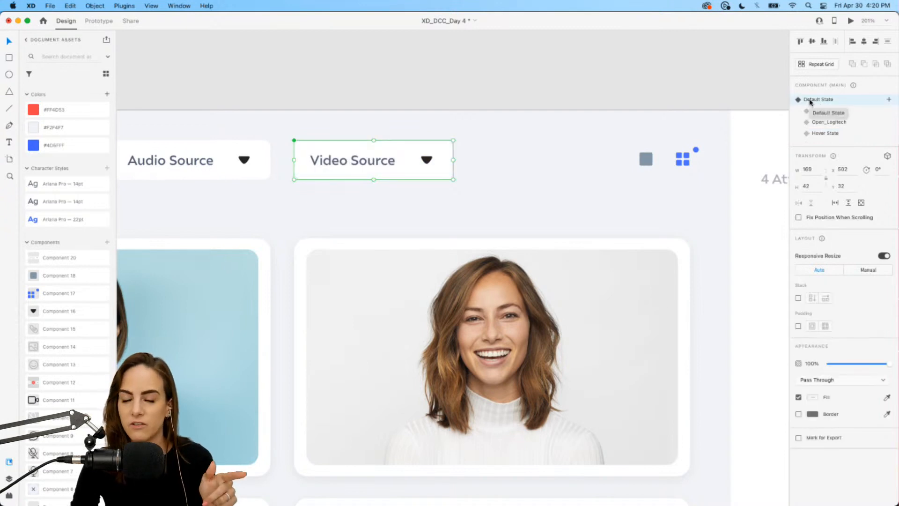
{"action": "scroll", "coordinate": [560, 145], "scroll_direction": "down", "scroll_amount": 3}
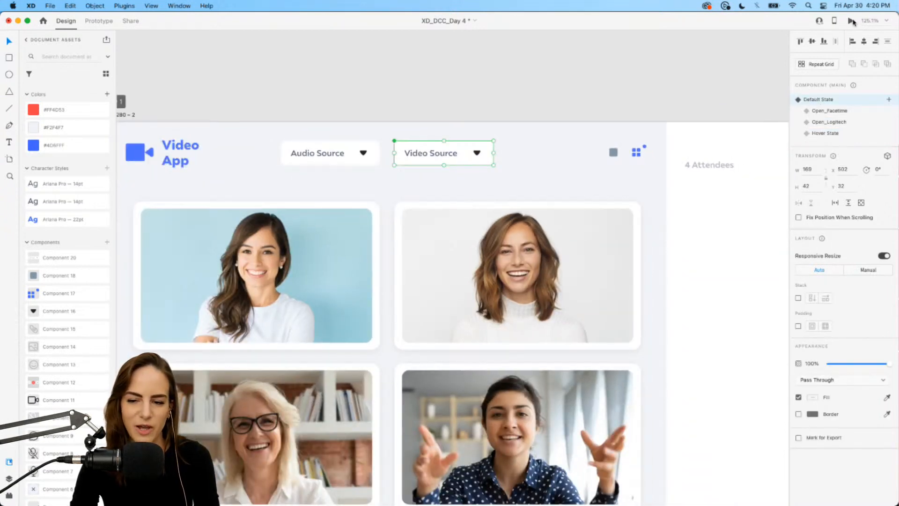
{"action": "left_click", "coordinate": [851, 20]}
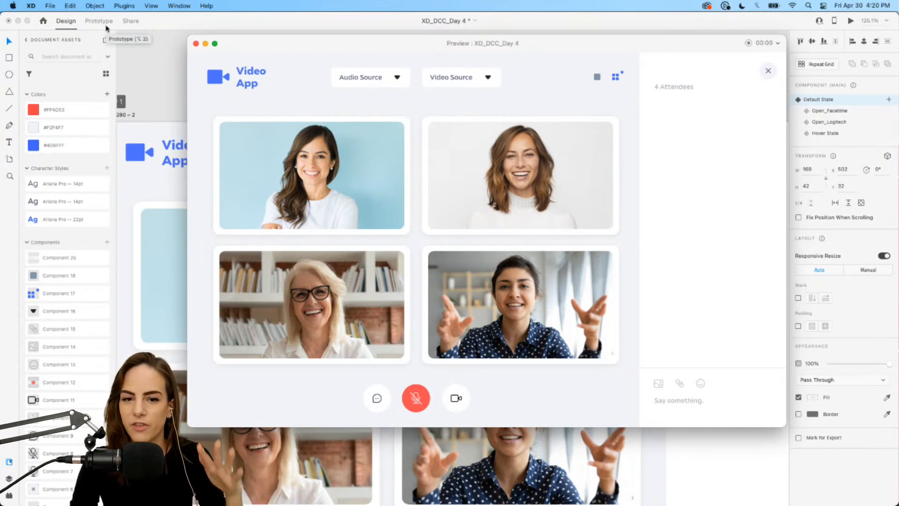
{"action": "left_click", "coordinate": [487, 79]}
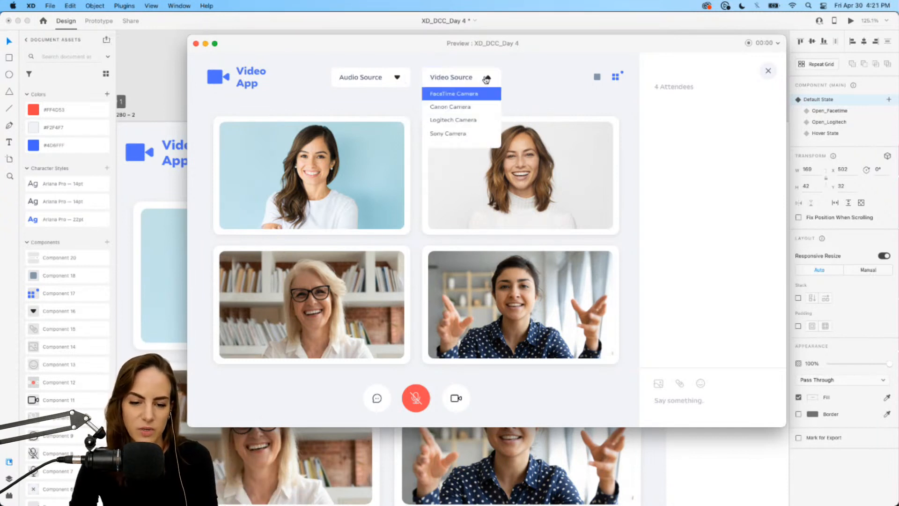
{"action": "left_click", "coordinate": [461, 120]}
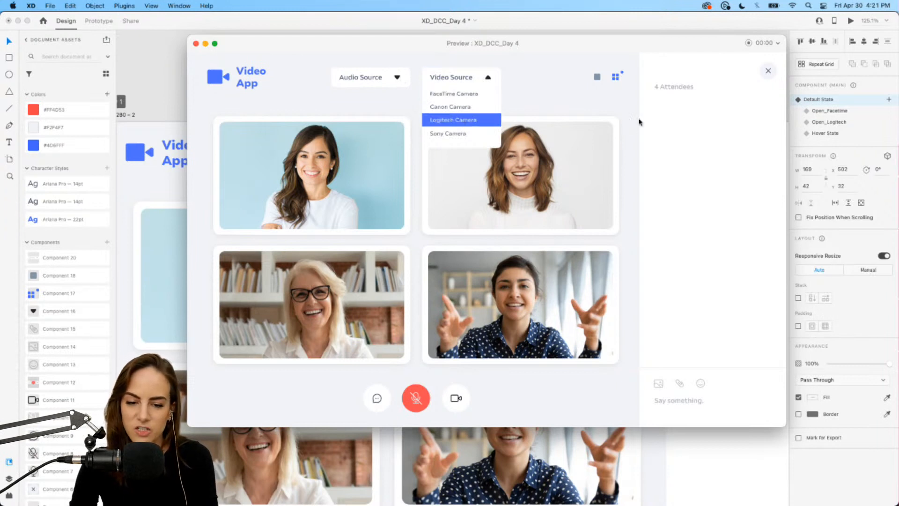
{"action": "left_click", "coordinate": [481, 81]}
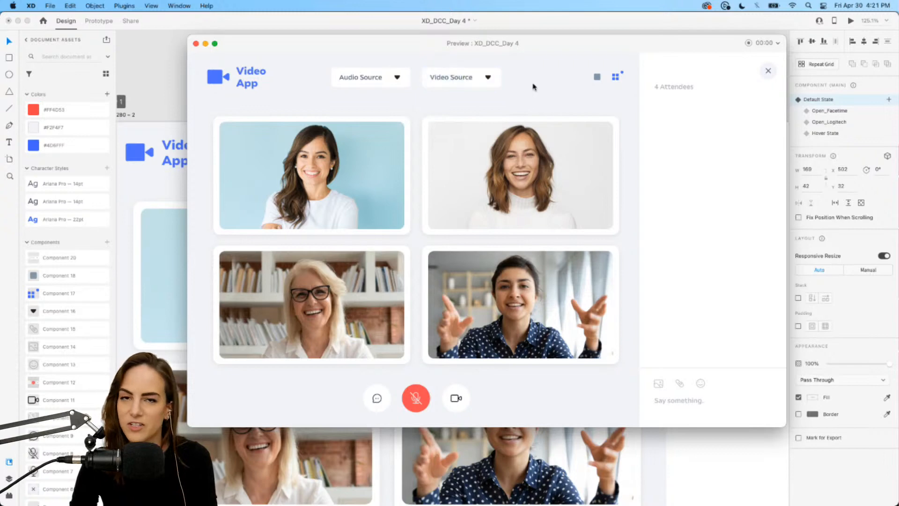
{"action": "left_click", "coordinate": [196, 43]}
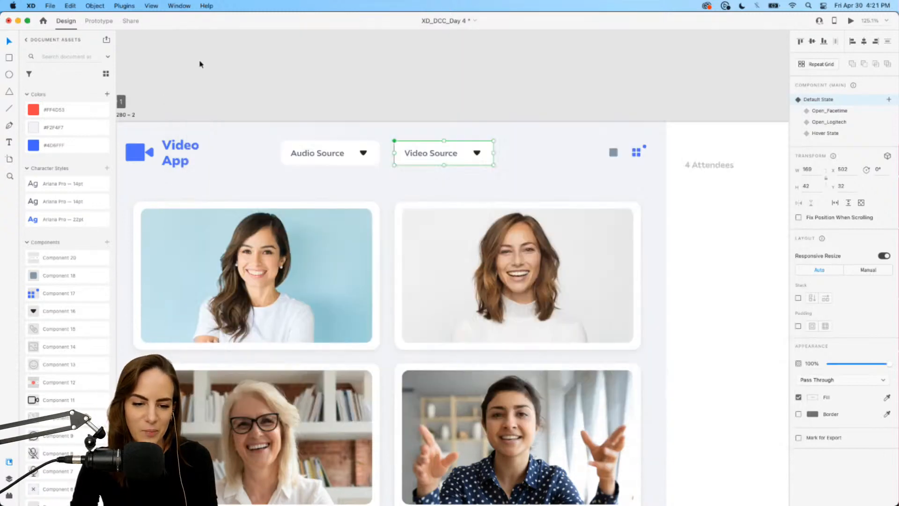
Place several copies of the Video Source component instance around the header.
{"action": "key", "text": "super+0"}
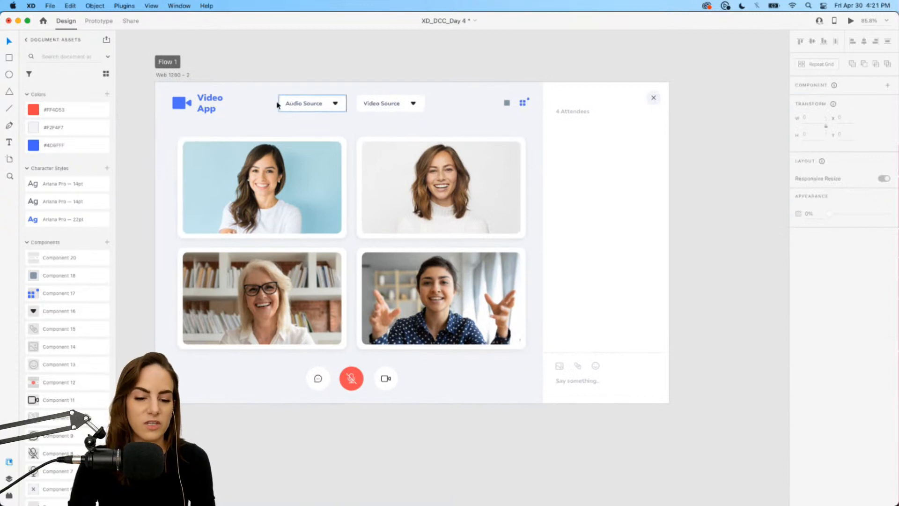
{"action": "scroll", "coordinate": [376, 108], "scroll_direction": "up", "scroll_amount": 3}
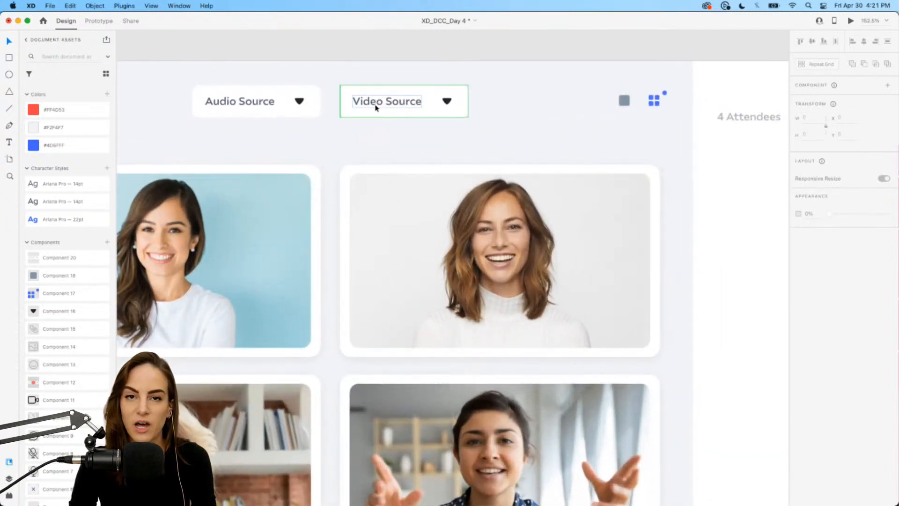
{"action": "scroll", "coordinate": [376, 106], "scroll_direction": "up", "scroll_amount": 3}
{"action": "left_click", "coordinate": [443, 111]}
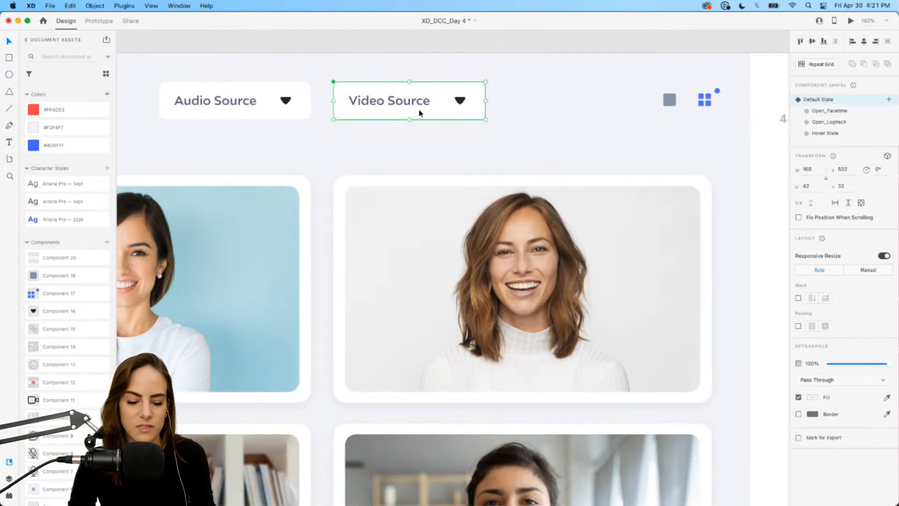
{"action": "left_click_drag", "start_coordinate": [419, 112], "coordinate": [403, 170]}
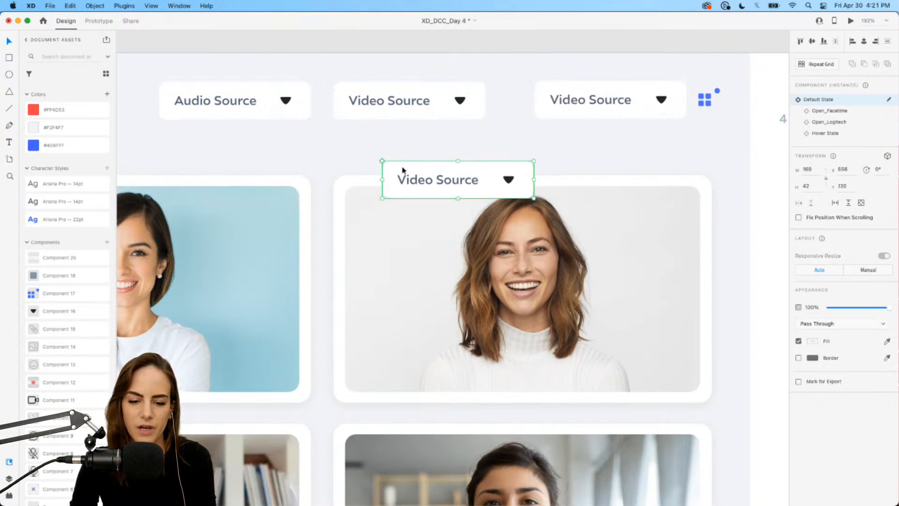
{"action": "left_click", "coordinate": [614, 114]}
{"action": "left_click_drag", "start_coordinate": [598, 100], "coordinate": [644, 163]}
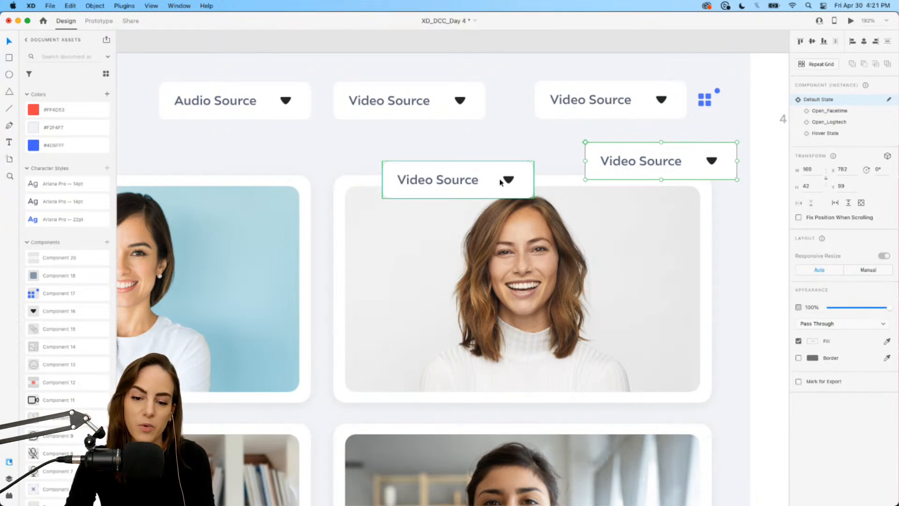
Try recolouring the main Video Source component's background fill to blue, then undo the fill changes.
{"action": "left_click", "coordinate": [445, 95]}
{"action": "double_click", "coordinate": [445, 95]}
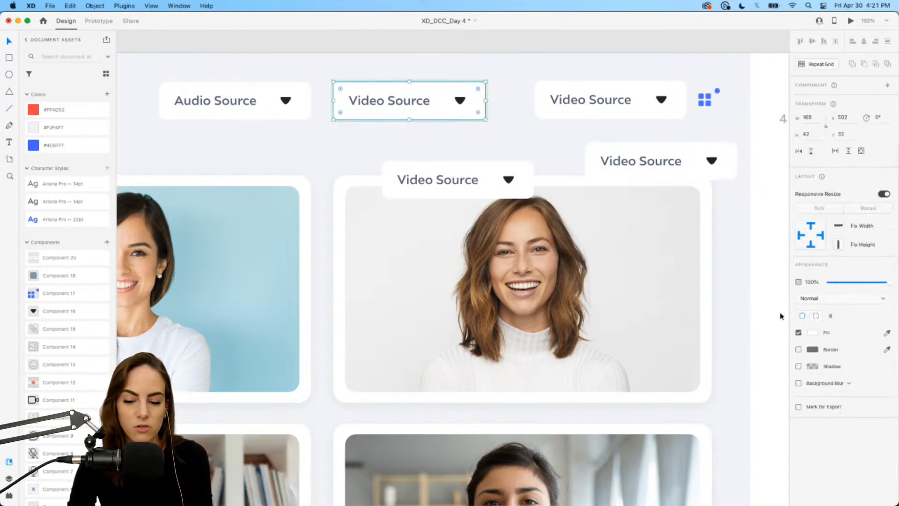
{"action": "left_click", "coordinate": [813, 333]}
{"action": "left_click", "coordinate": [753, 312]}
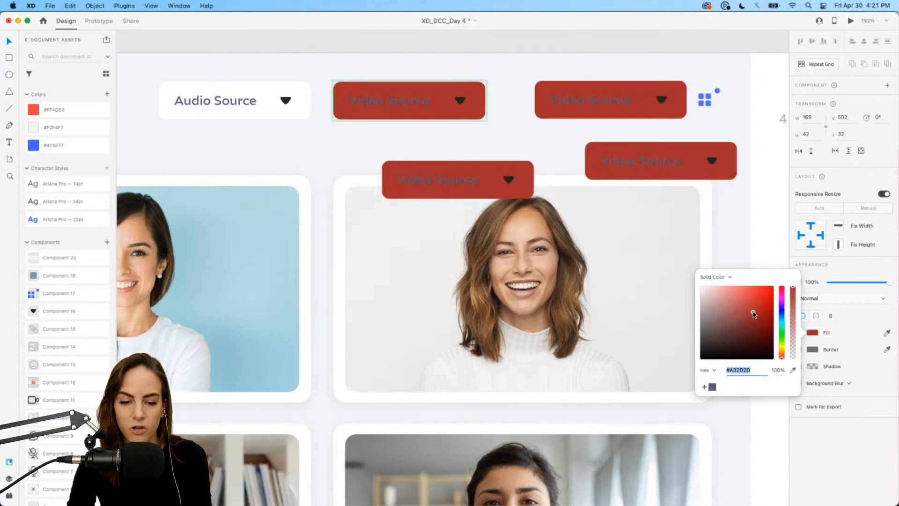
{"action": "left_click", "coordinate": [781, 314]}
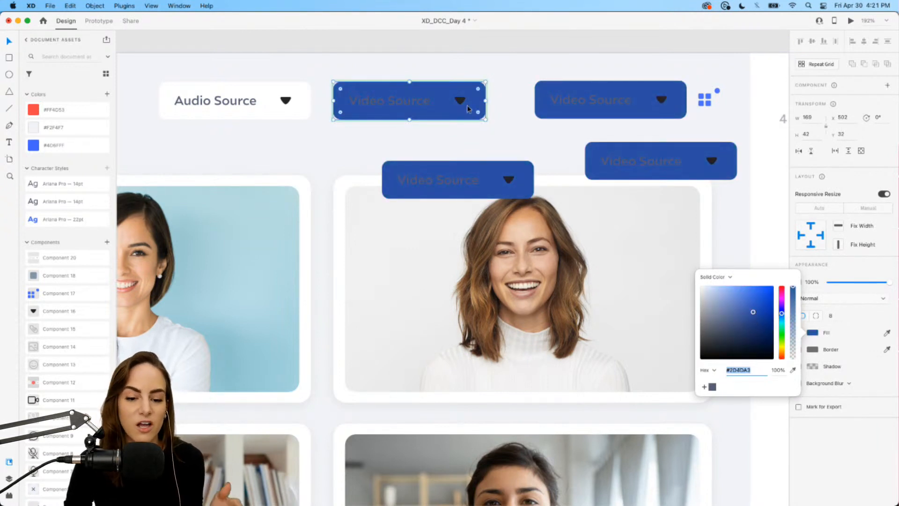
{"action": "left_click", "coordinate": [516, 107]}
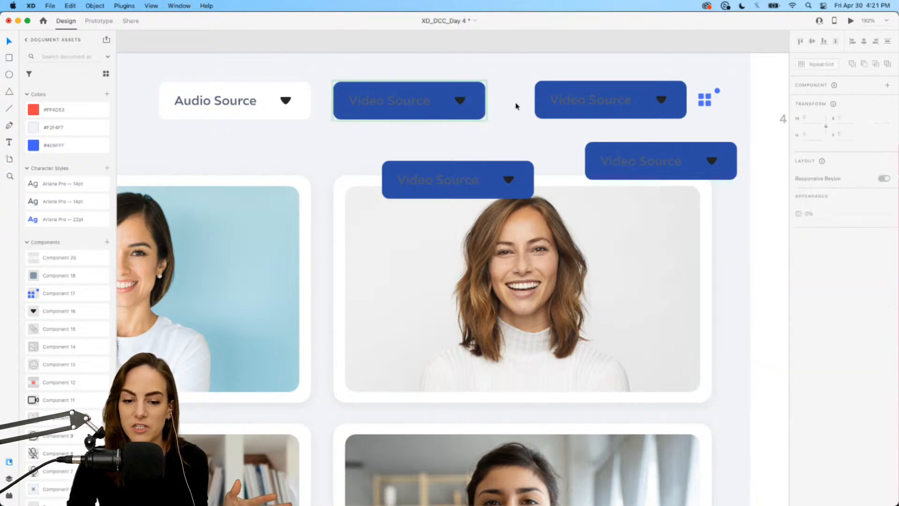
{"action": "key", "text": "super+z"}
{"action": "key", "text": "super+z"}
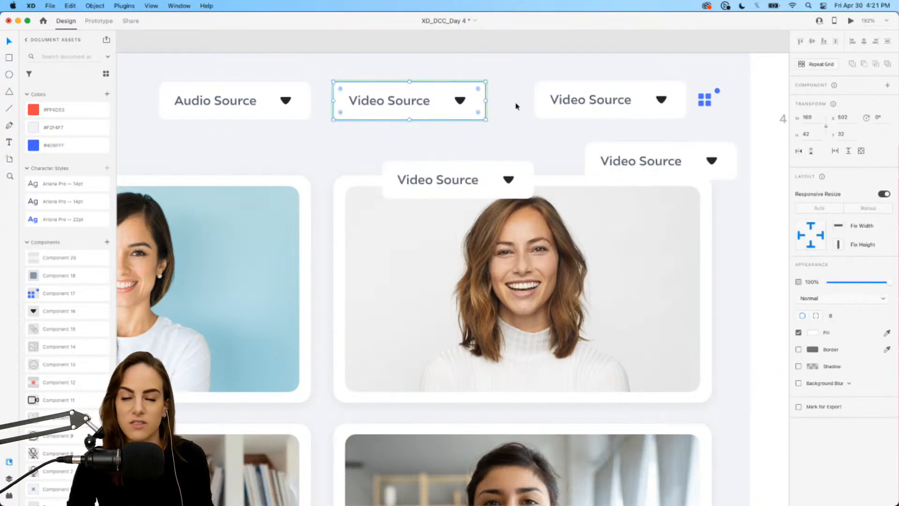
{"action": "left_click", "coordinate": [516, 107]}
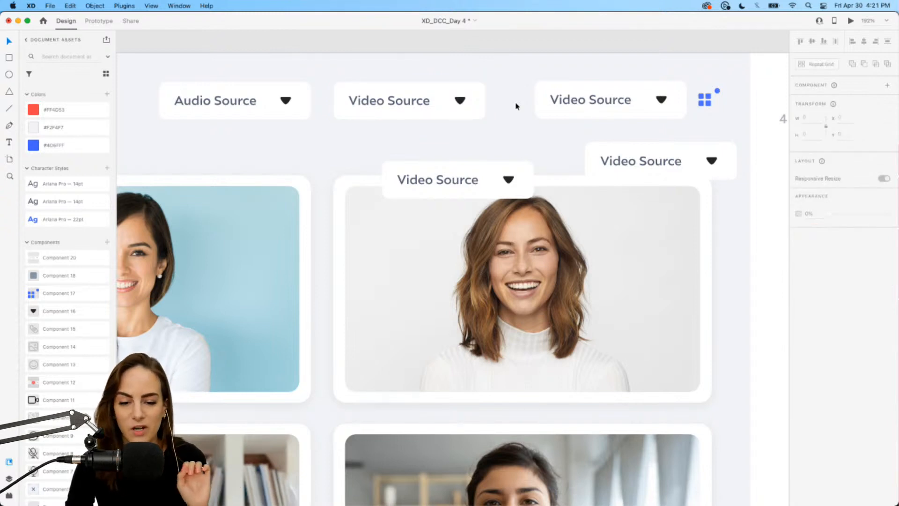
Delete the three duplicated Video Source instances.
{"action": "left_click", "coordinate": [440, 95]}
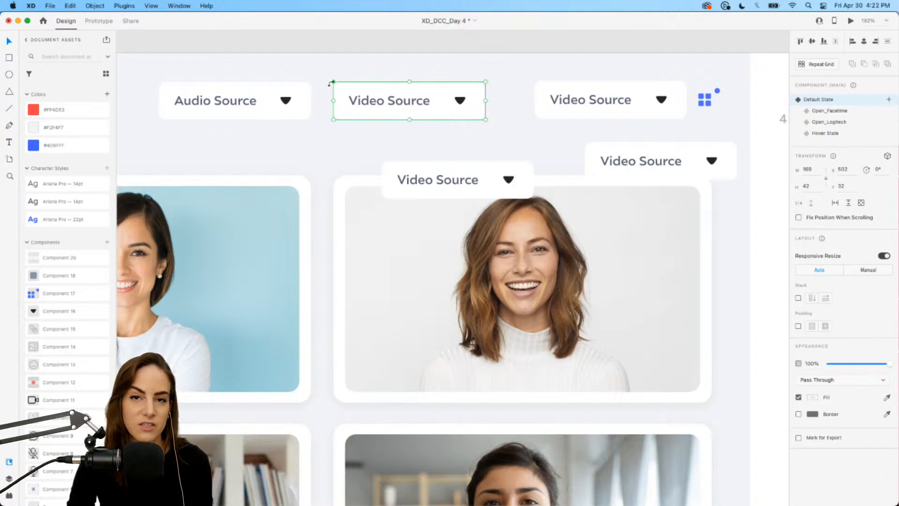
{"action": "left_click", "coordinate": [576, 101]}
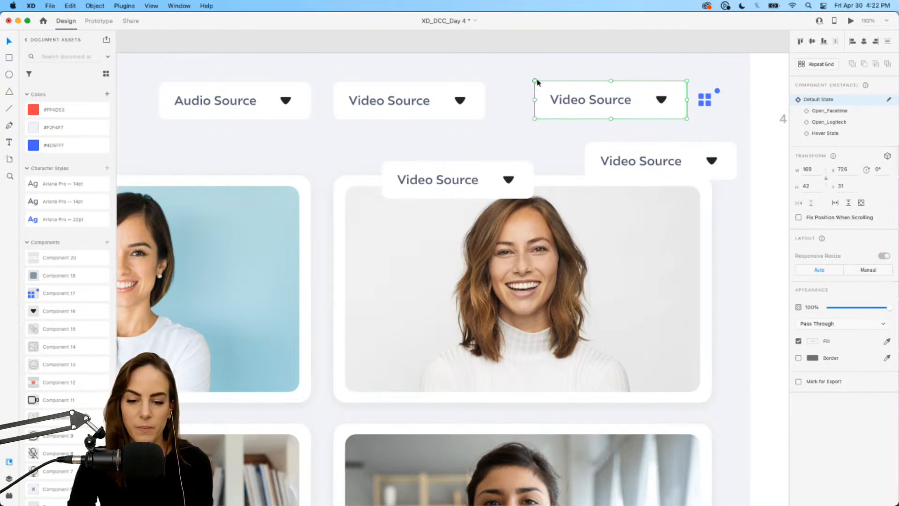
{"action": "left_click", "coordinate": [634, 154], "text": "shift"}
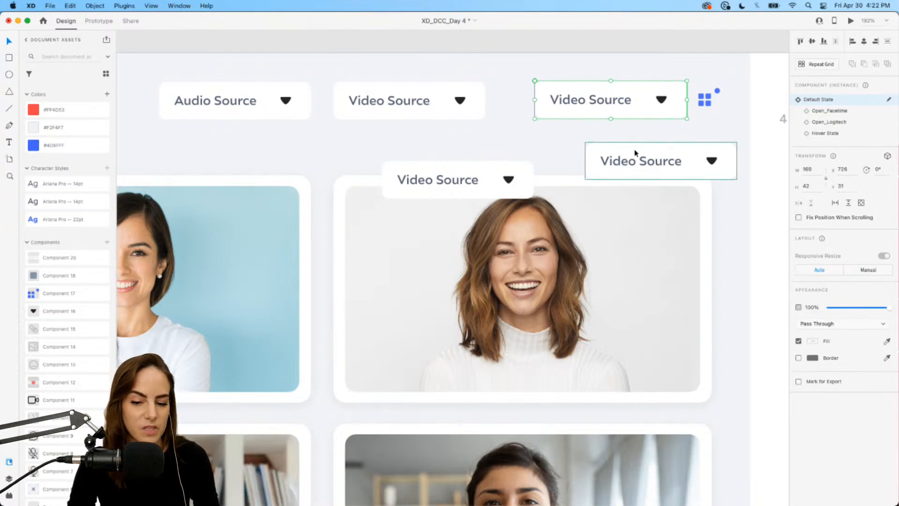
{"action": "left_click", "coordinate": [474, 181], "text": "shift"}
{"action": "key", "text": "Delete"}
{"action": "scroll", "coordinate": [476, 186], "scroll_direction": "down", "scroll_amount": 5}
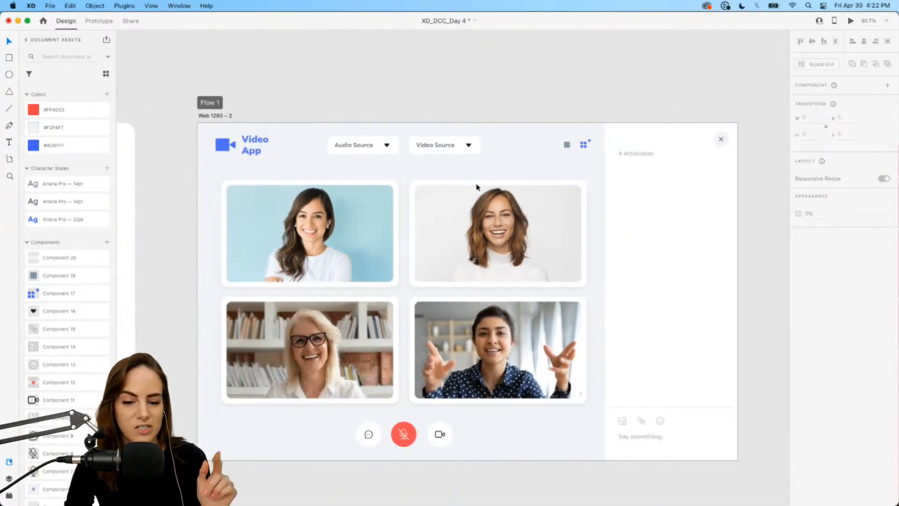
{"action": "scroll", "coordinate": [476, 187], "scroll_direction": "down", "scroll_amount": 1}
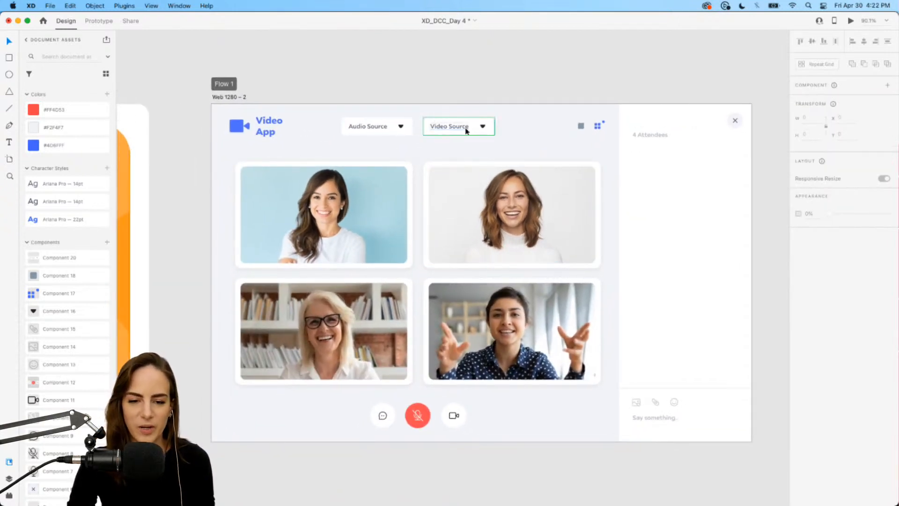
Save the document.
{"action": "key", "text": "super+s"}
{"action": "scroll", "coordinate": [546, 89], "scroll_direction": "down", "scroll_amount": 2}
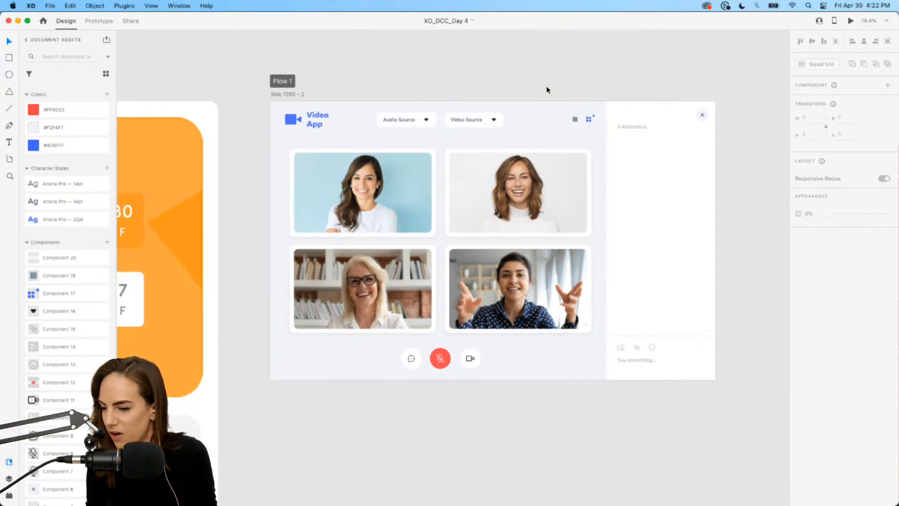
{"action": "left_click", "coordinate": [50, 6]}
{"action": "mouse_move", "coordinate": [73, 163]}
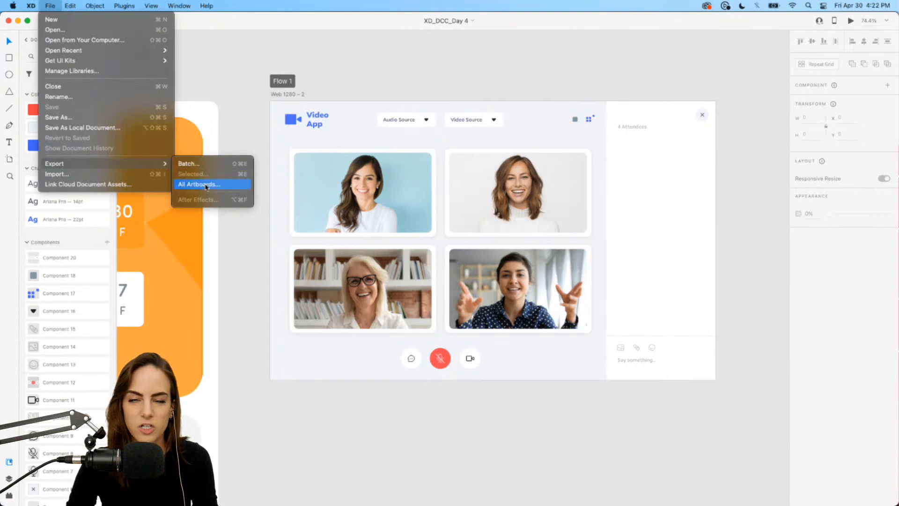
{"action": "left_click", "coordinate": [473, 72]}
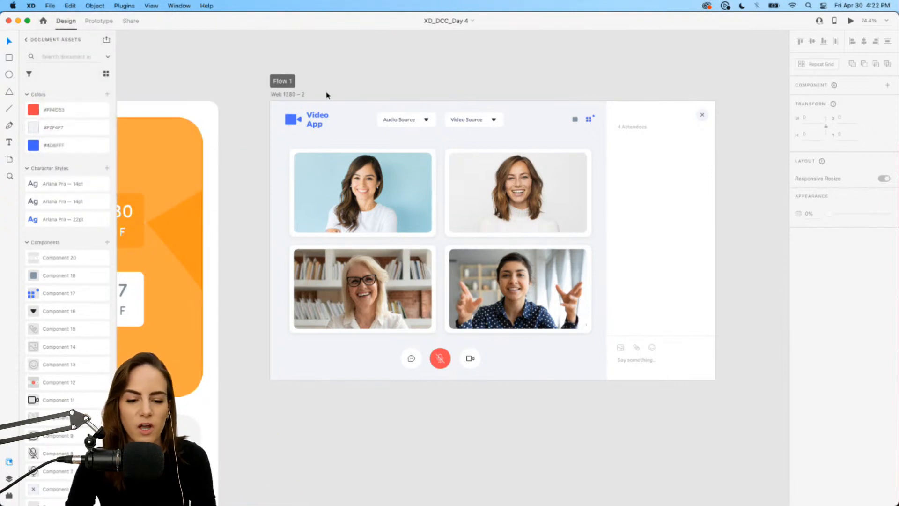
Preview the artboard and record choosing Logitech Camera from the Video Source dropdown, discarding the recording and closing the preview.
{"action": "left_click", "coordinate": [299, 95]}
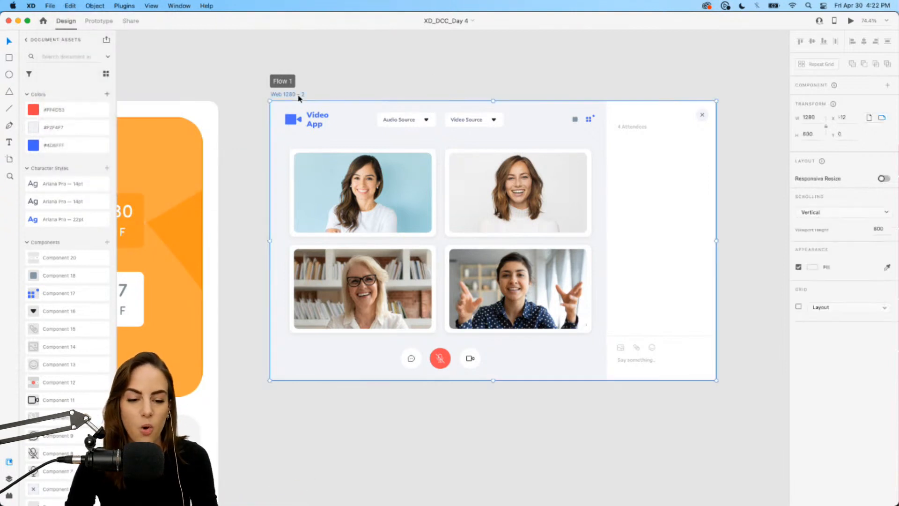
{"action": "left_click", "coordinate": [851, 21]}
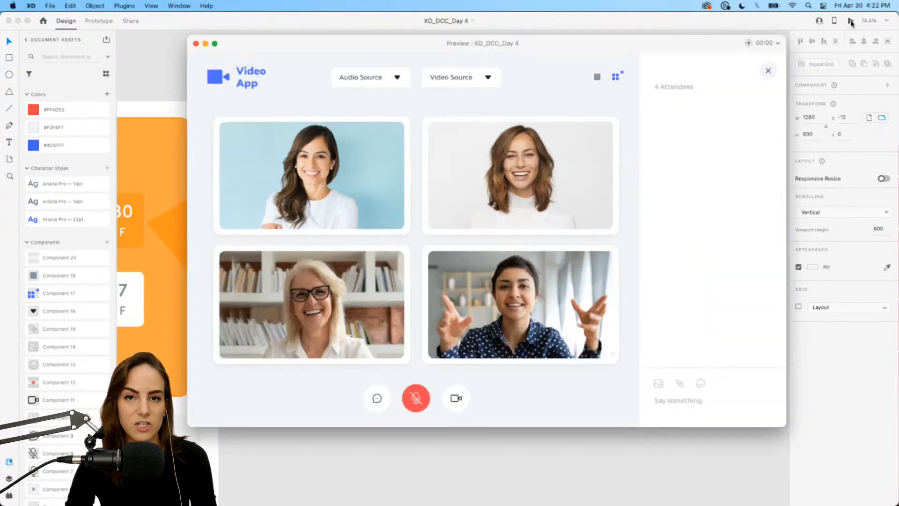
{"action": "left_click", "coordinate": [748, 43]}
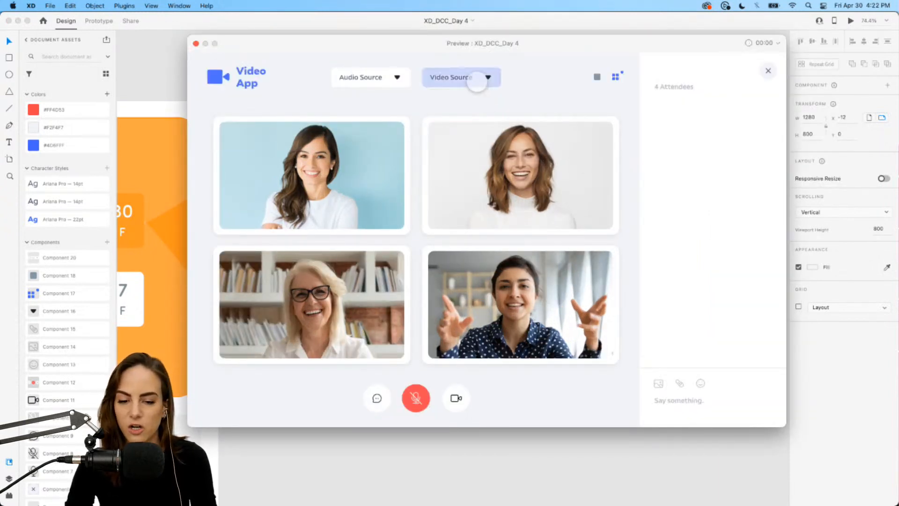
{"action": "left_click", "coordinate": [478, 79]}
{"action": "left_click", "coordinate": [461, 120]}
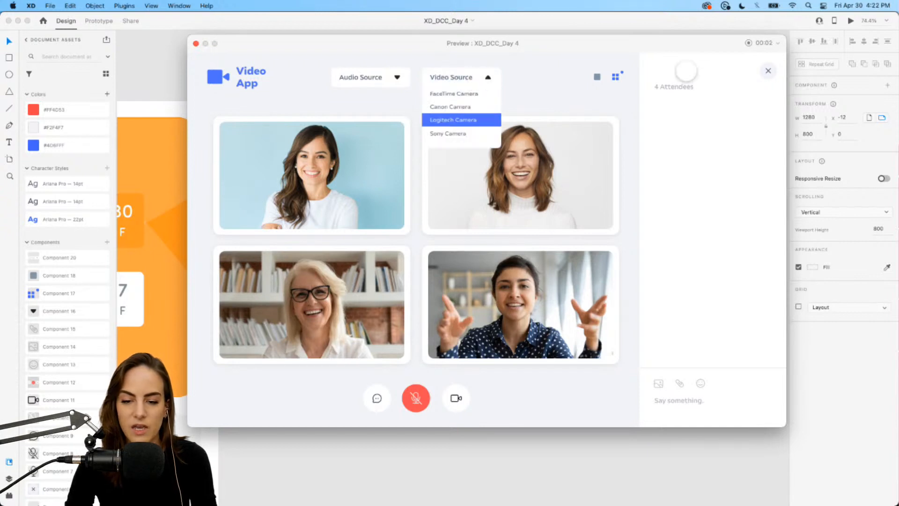
{"action": "left_click", "coordinate": [748, 43]}
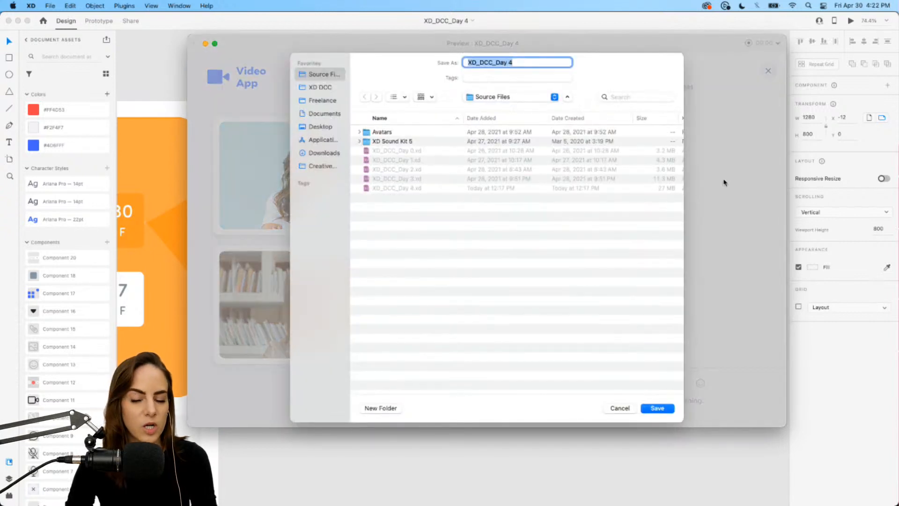
{"action": "left_click", "coordinate": [619, 407]}
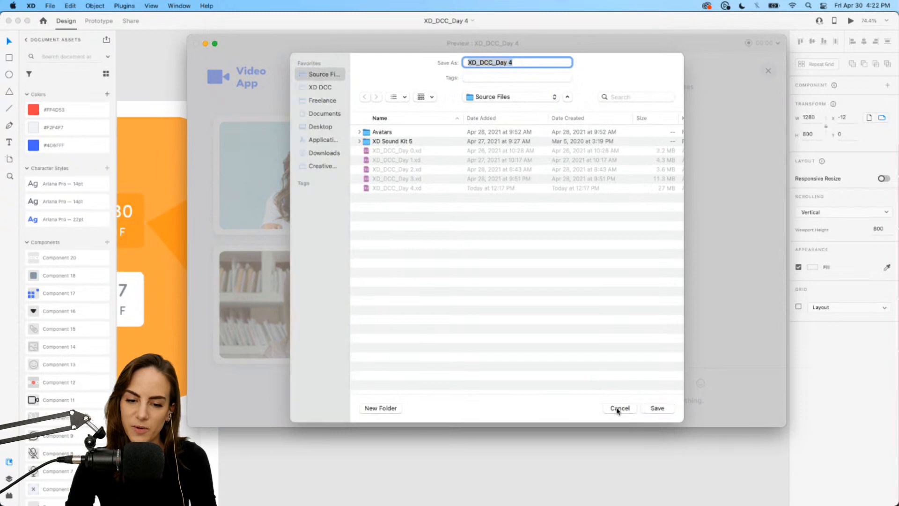
{"action": "left_click", "coordinate": [196, 44]}
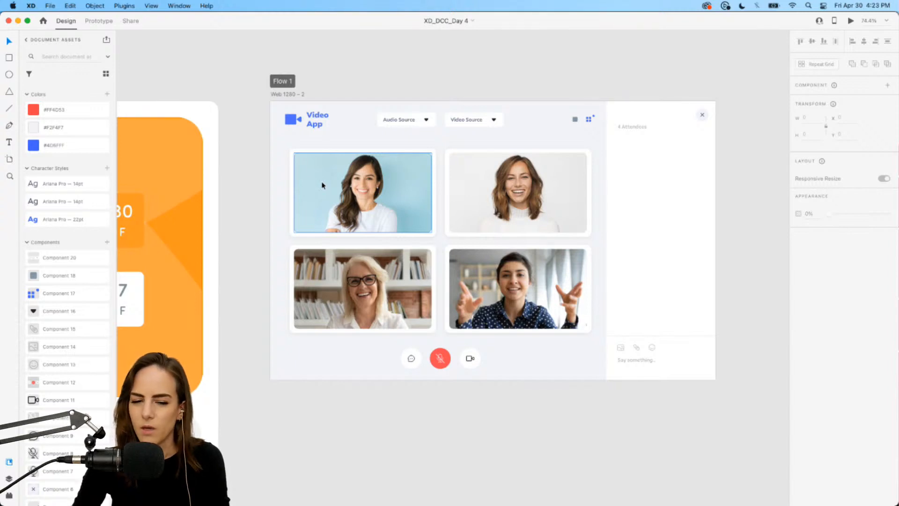
Inspect the Video Source dropdown component and its label text on the artboard.
{"action": "scroll", "coordinate": [512, 108], "scroll_direction": "up", "scroll_amount": 5}
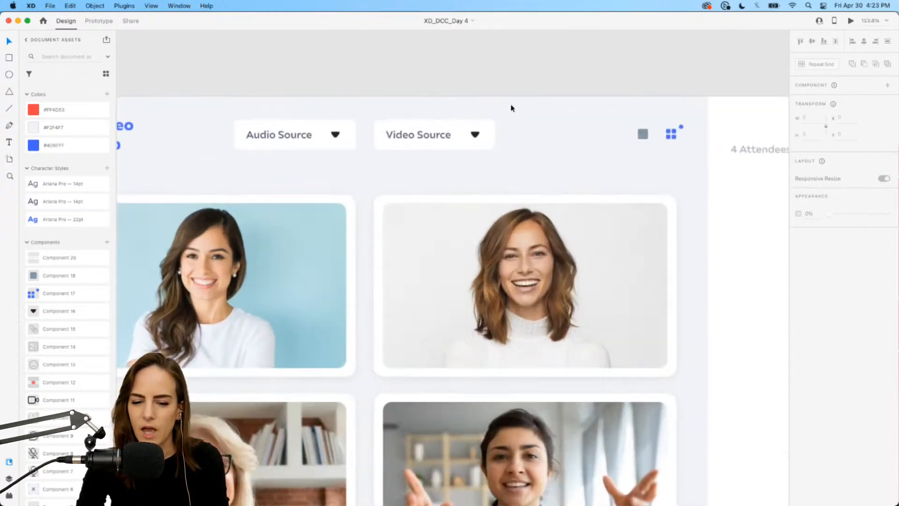
{"action": "left_click", "coordinate": [443, 132]}
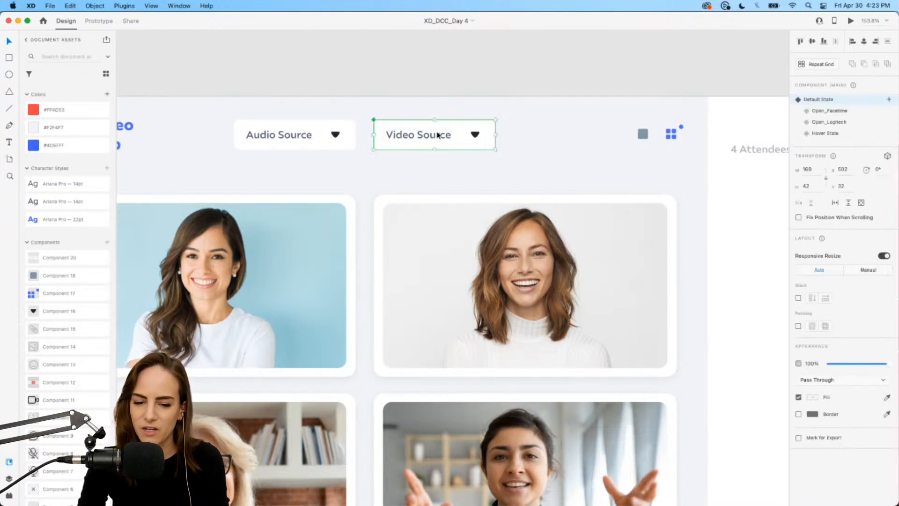
{"action": "double_click", "coordinate": [411, 139]}
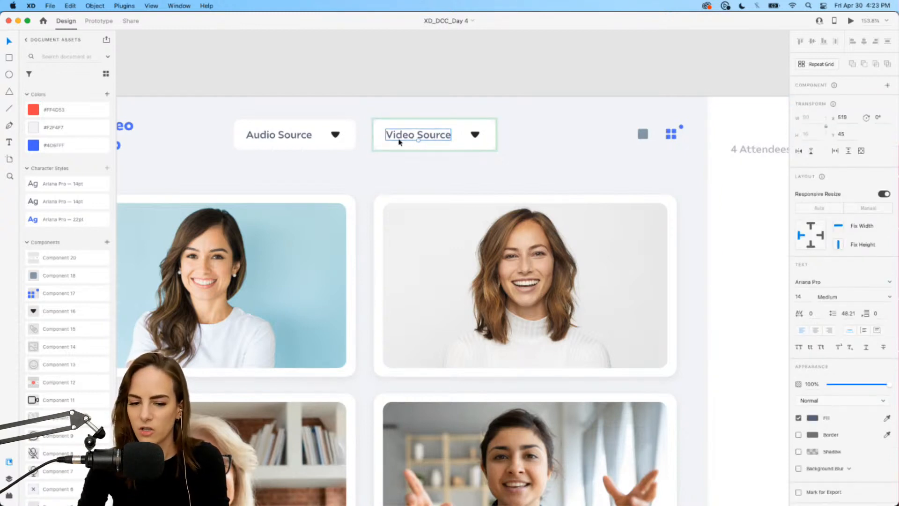
{"action": "left_click", "coordinate": [561, 156]}
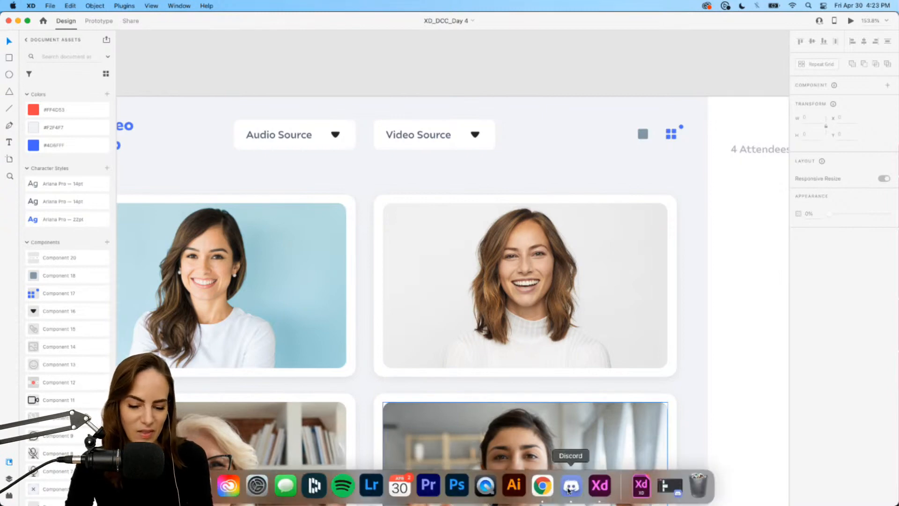
Switch to Chrome and browse the xddailychallenge project search results on Behance.
{"action": "left_click", "coordinate": [547, 490]}
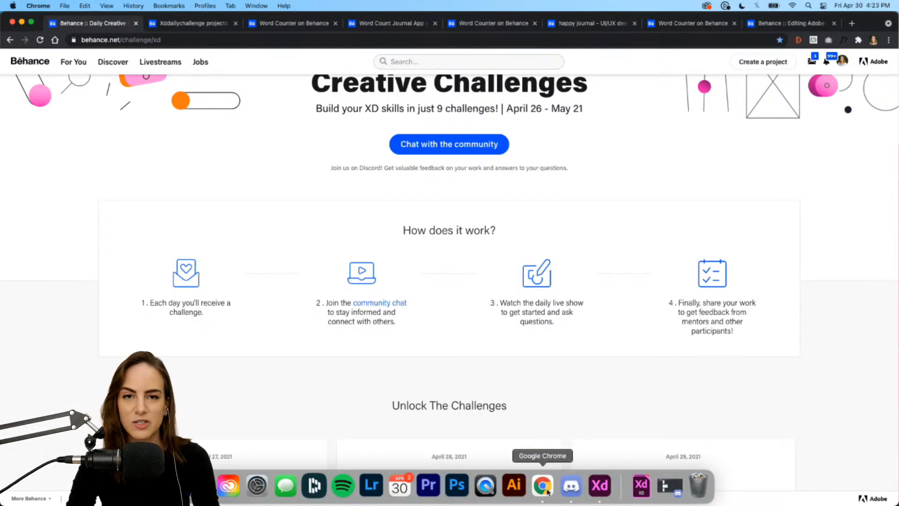
{"action": "scroll", "coordinate": [304, 267], "scroll_direction": "up", "scroll_amount": 4}
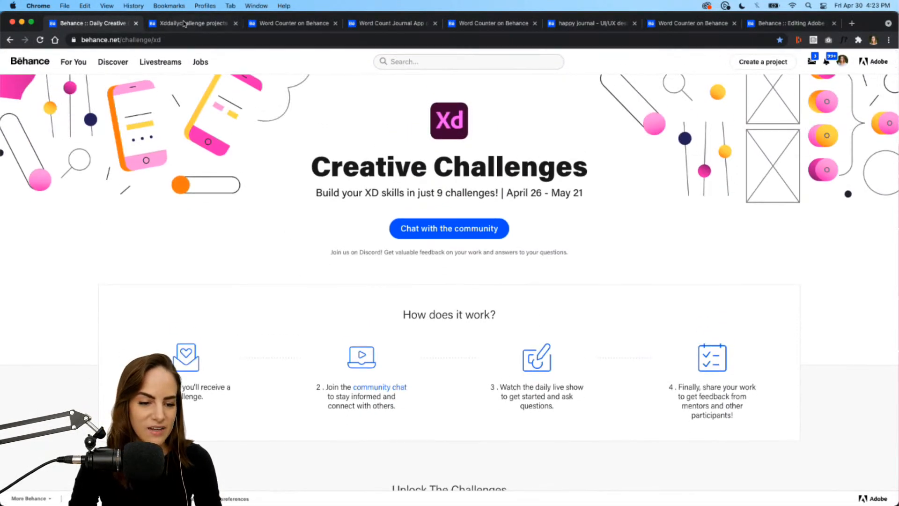
{"action": "left_click", "coordinate": [184, 23]}
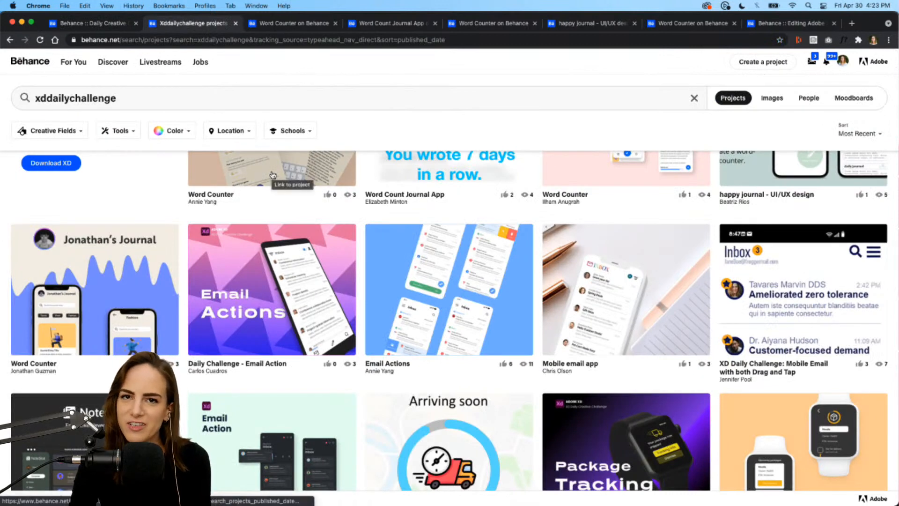
{"action": "left_click", "coordinate": [40, 41]}
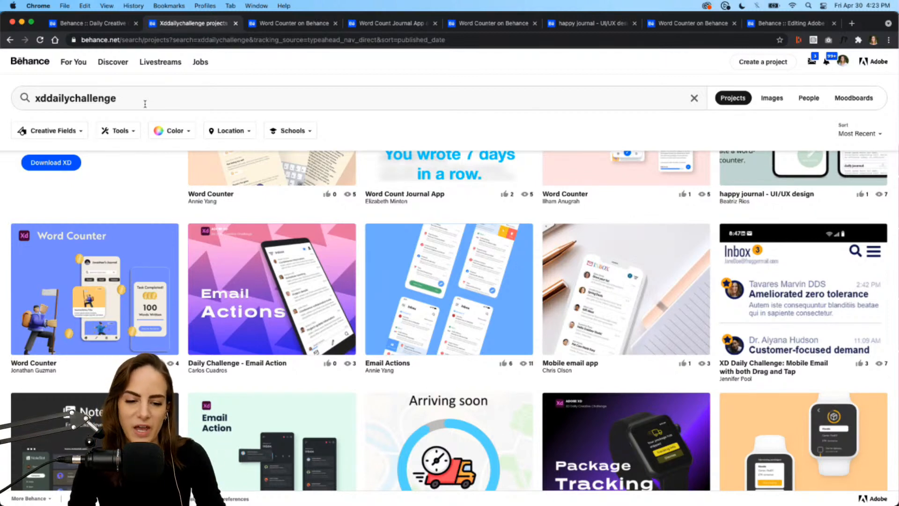
{"action": "scroll", "coordinate": [516, 197], "scroll_direction": "up", "scroll_amount": 3}
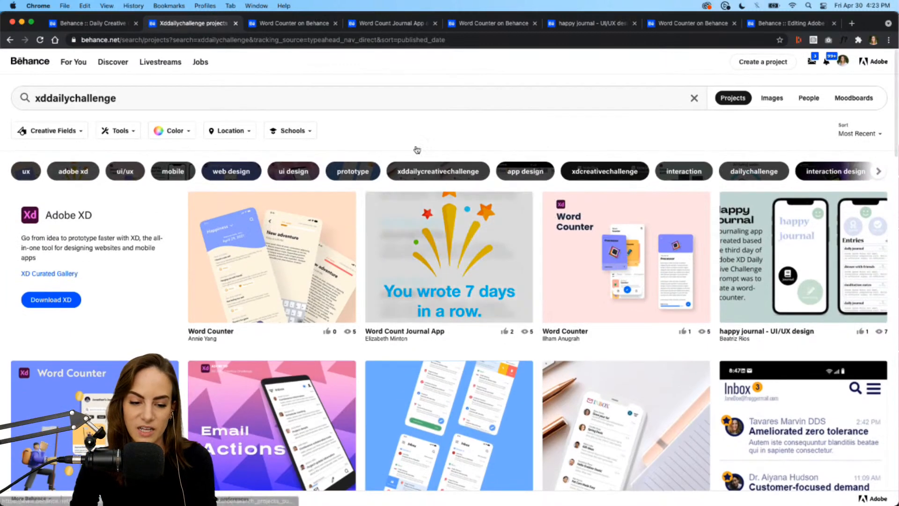
Review the Word Counter project's screens and play its prototype video full screen.
{"action": "left_click", "coordinate": [288, 23]}
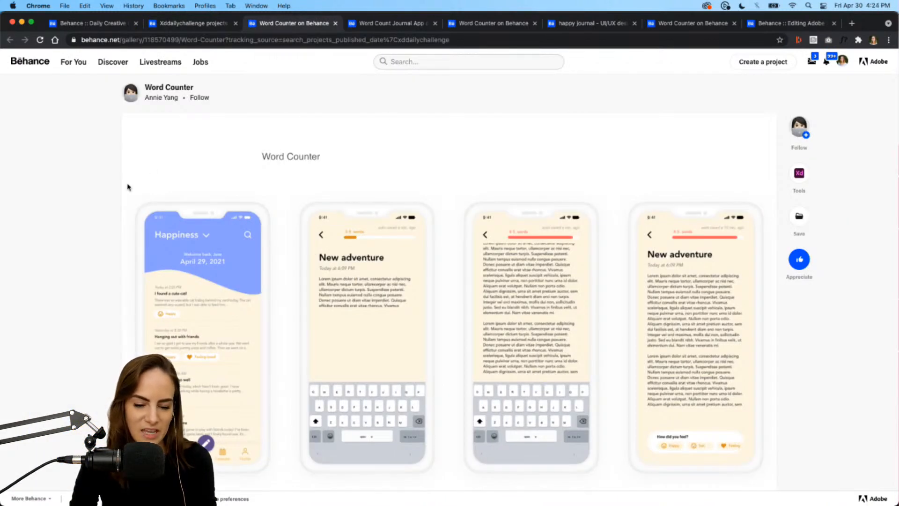
{"action": "scroll", "coordinate": [128, 187], "scroll_direction": "down", "scroll_amount": 5}
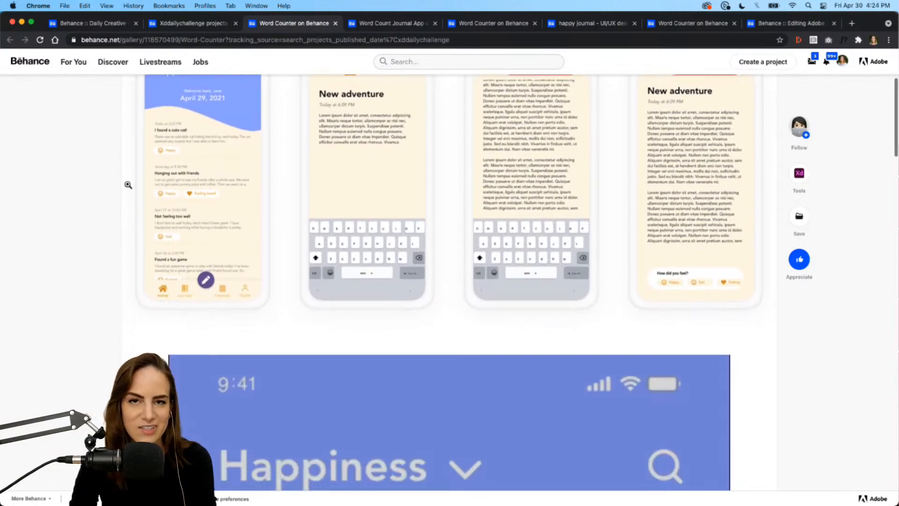
{"action": "scroll", "coordinate": [127, 185], "scroll_direction": "down", "scroll_amount": 15}
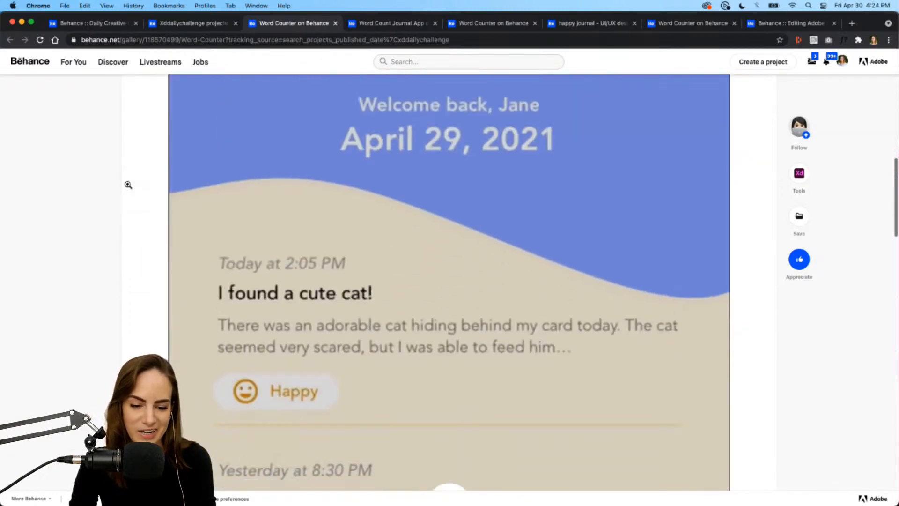
{"action": "left_click", "coordinate": [458, 193]}
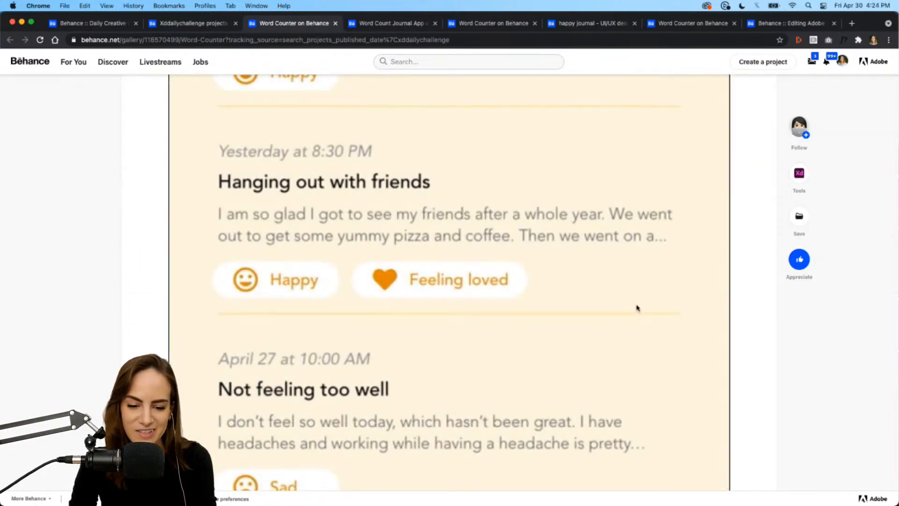
{"action": "scroll", "coordinate": [638, 307], "scroll_direction": "down", "scroll_amount": 2}
{"action": "left_click", "coordinate": [718, 325]}
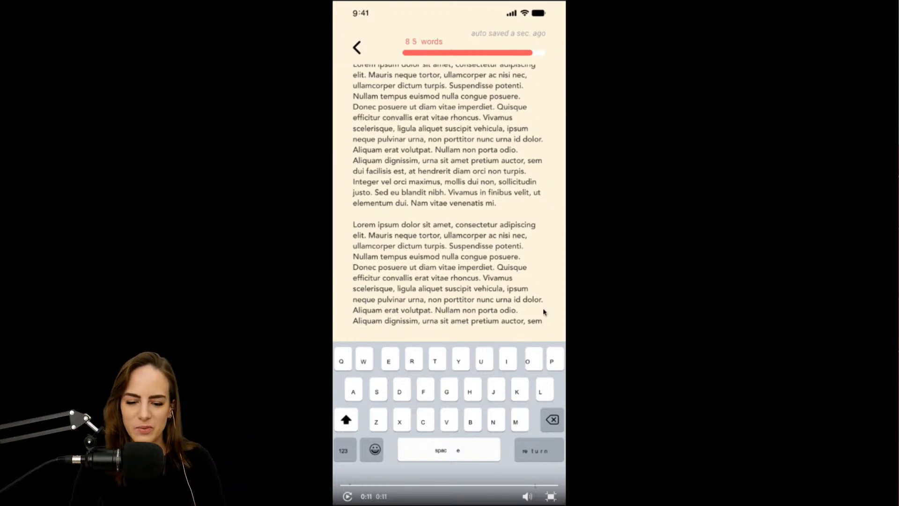
{"action": "left_click", "coordinate": [551, 497]}
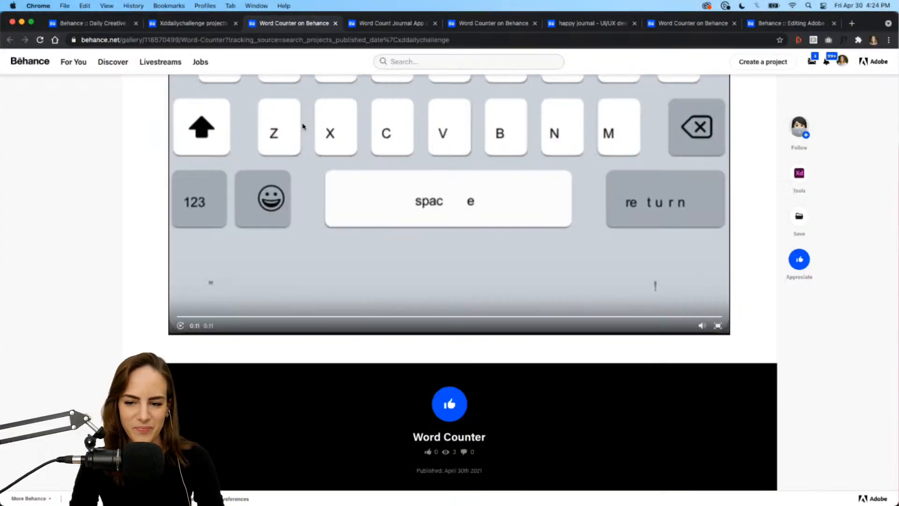
Review the Word Count Journal App project and play its prototype video full screen.
{"action": "left_click", "coordinate": [381, 26]}
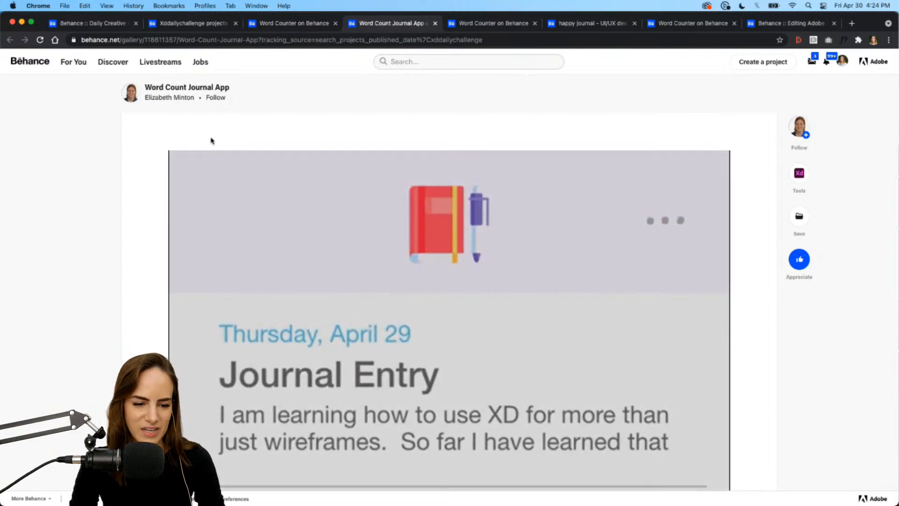
{"action": "scroll", "coordinate": [158, 167], "scroll_direction": "down", "scroll_amount": 10}
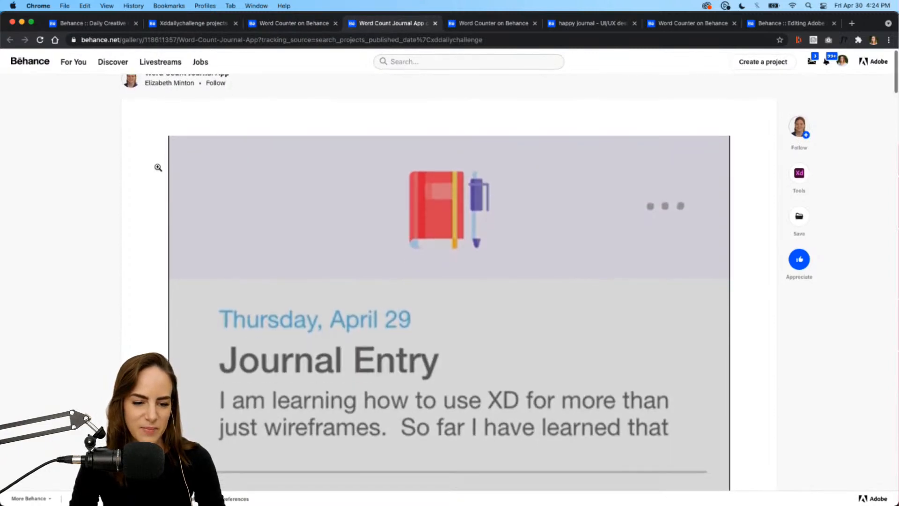
{"action": "scroll", "coordinate": [158, 167], "scroll_direction": "down", "scroll_amount": 5}
{"action": "left_click", "coordinate": [442, 171]}
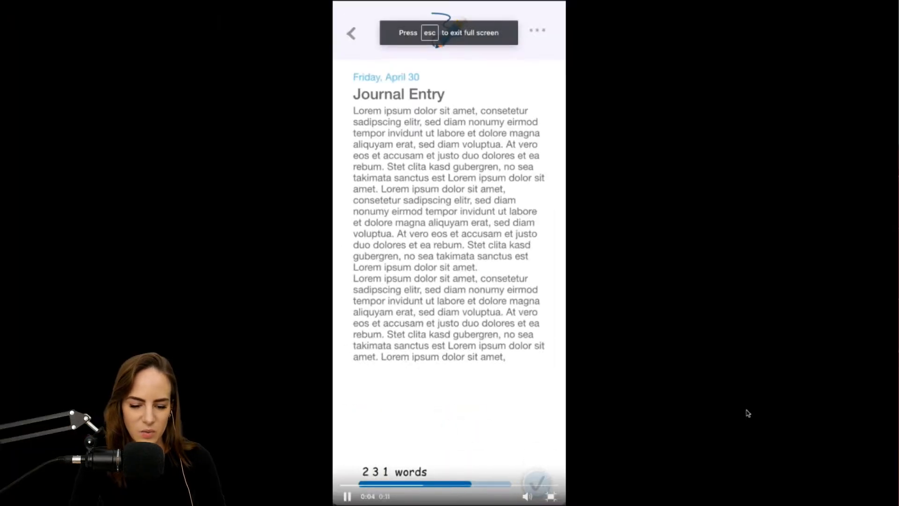
{"action": "left_click", "coordinate": [346, 482]}
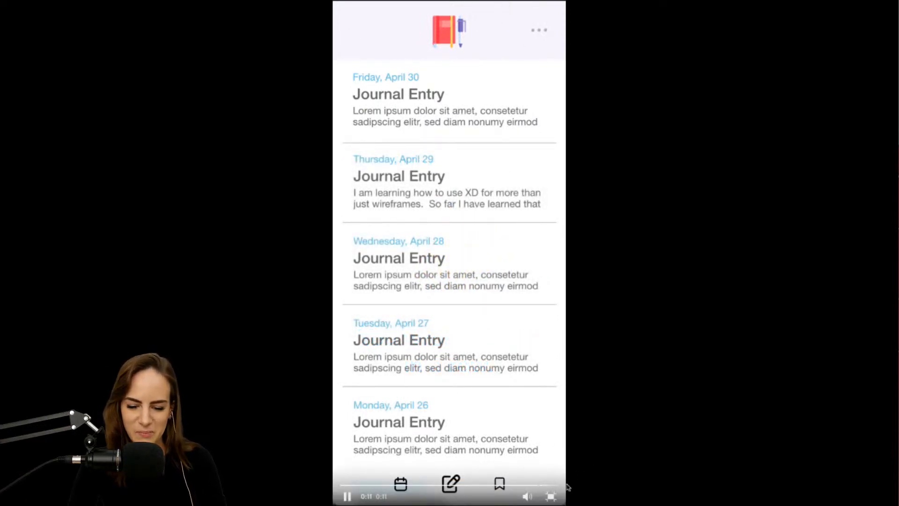
{"action": "left_click", "coordinate": [551, 499]}
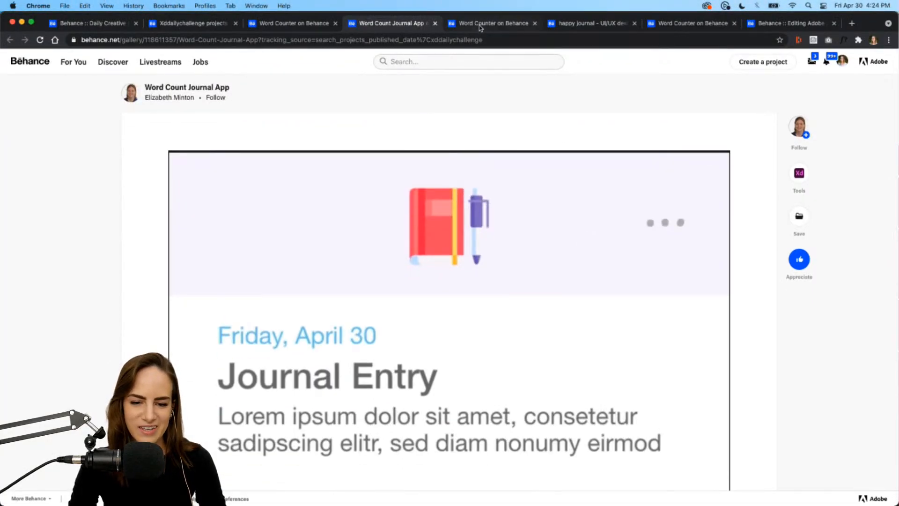
Switch to the other Word Counter project tab and scroll through its Highlight and All Design screens.
{"action": "left_click", "coordinate": [480, 26]}
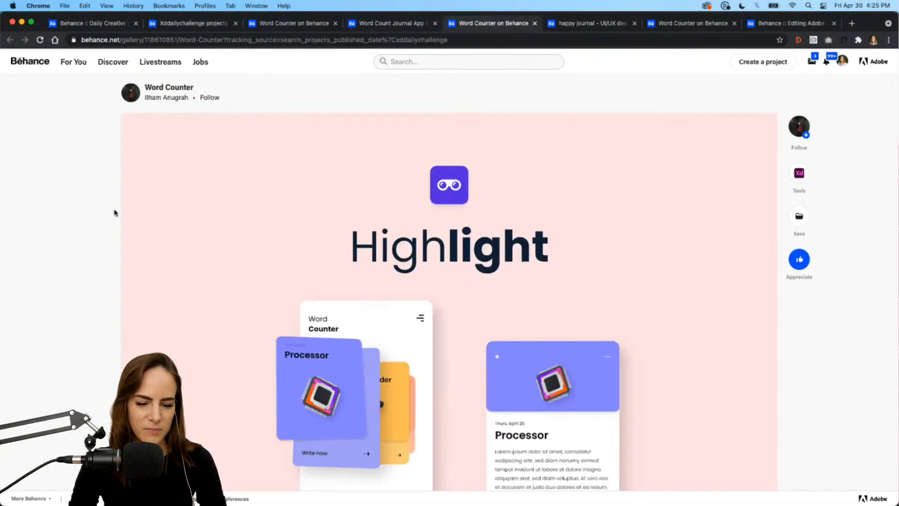
{"action": "scroll", "coordinate": [114, 213], "scroll_direction": "down", "scroll_amount": 10}
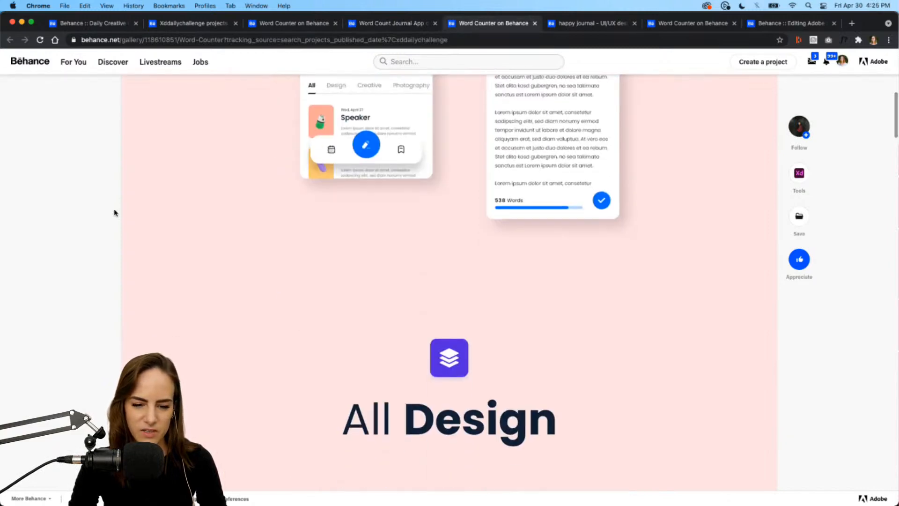
{"action": "scroll", "coordinate": [113, 213], "scroll_direction": "up", "scroll_amount": 8}
{"action": "scroll", "coordinate": [113, 213], "scroll_direction": "down", "scroll_amount": 10}
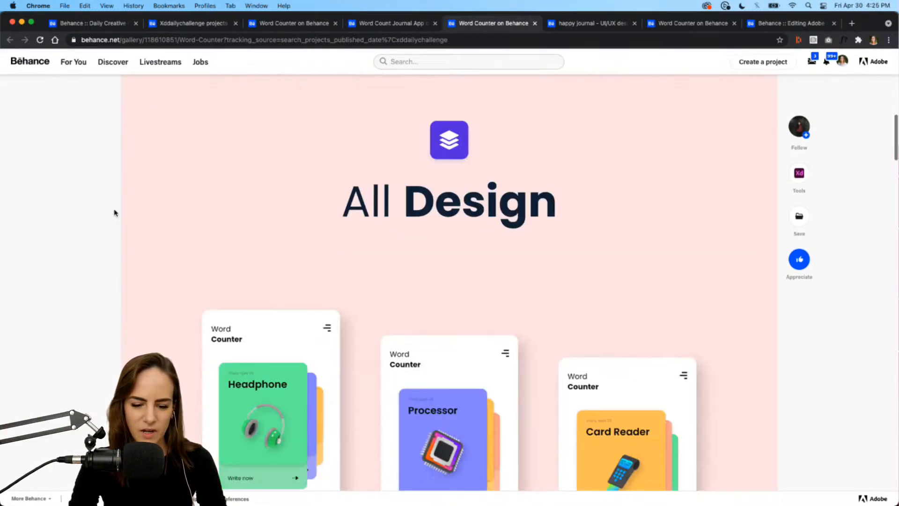
{"action": "scroll", "coordinate": [114, 213], "scroll_direction": "down", "scroll_amount": 7}
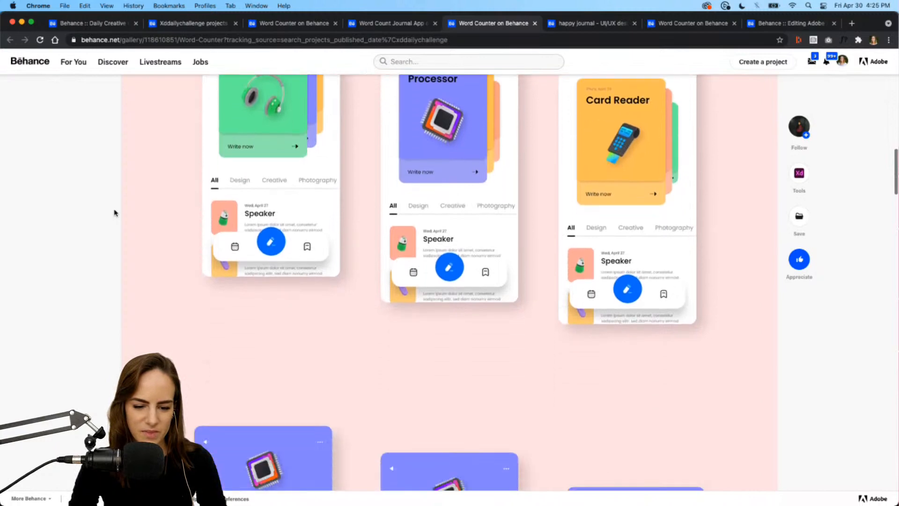
{"action": "scroll", "coordinate": [114, 213], "scroll_direction": "down", "scroll_amount": 8}
{"action": "scroll", "coordinate": [114, 213], "scroll_direction": "down", "scroll_amount": 15}
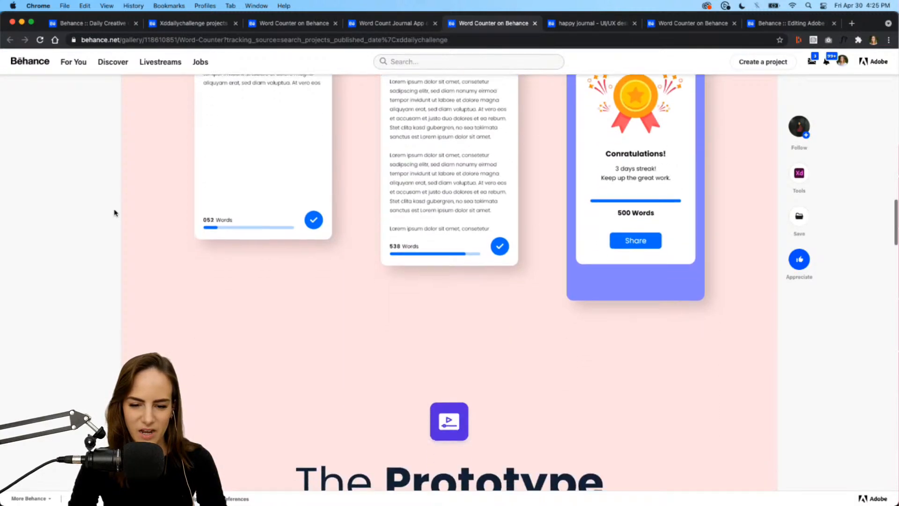
{"action": "scroll", "coordinate": [347, 137], "scroll_direction": "down", "scroll_amount": 5}
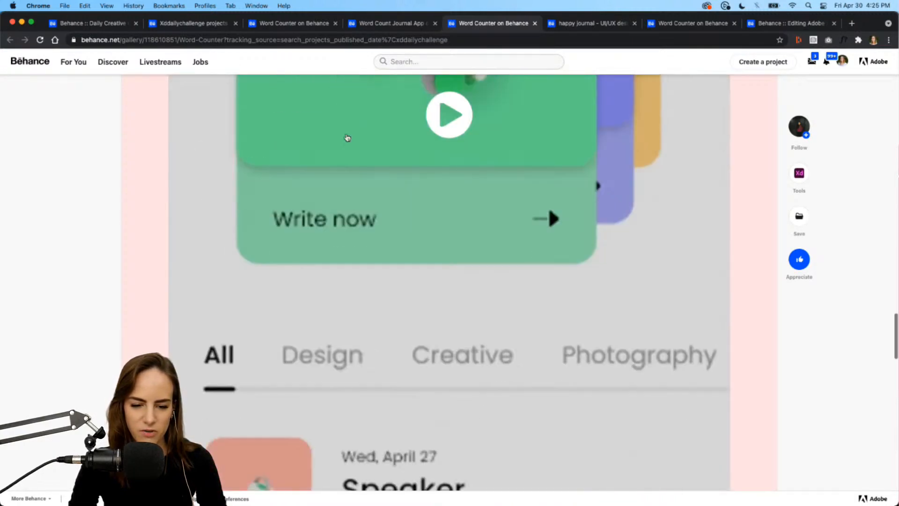
Play the Word Counter prototype video full screen, then exit full screen.
{"action": "left_click", "coordinate": [456, 111]}
{"action": "scroll", "coordinate": [588, 295], "scroll_direction": "down", "scroll_amount": 4}
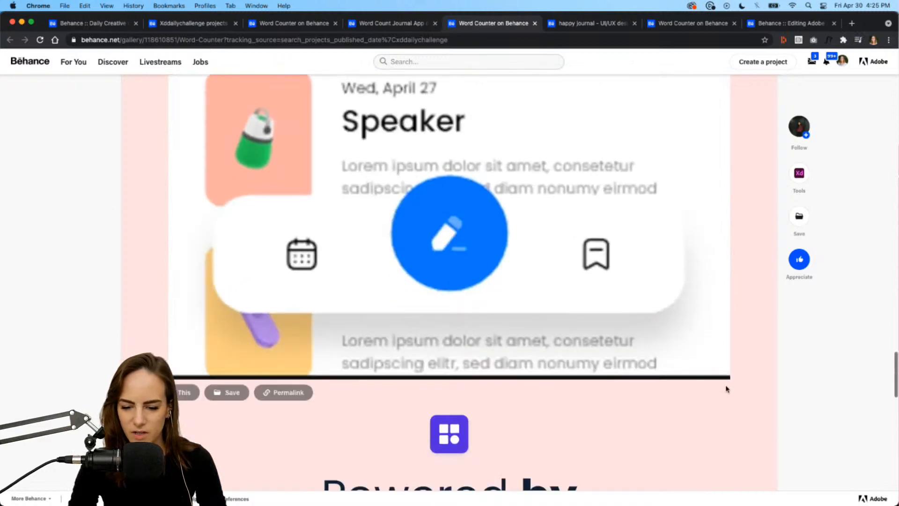
{"action": "left_click", "coordinate": [719, 370]}
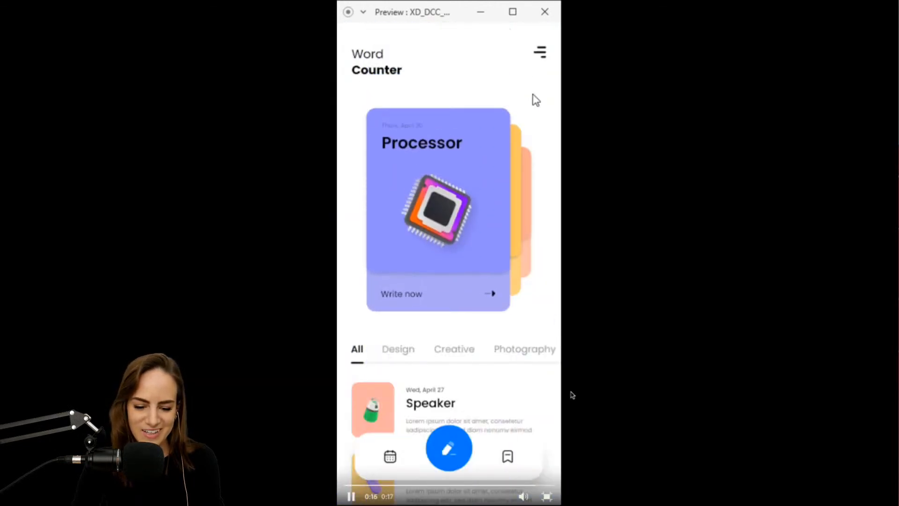
{"action": "left_click", "coordinate": [547, 496]}
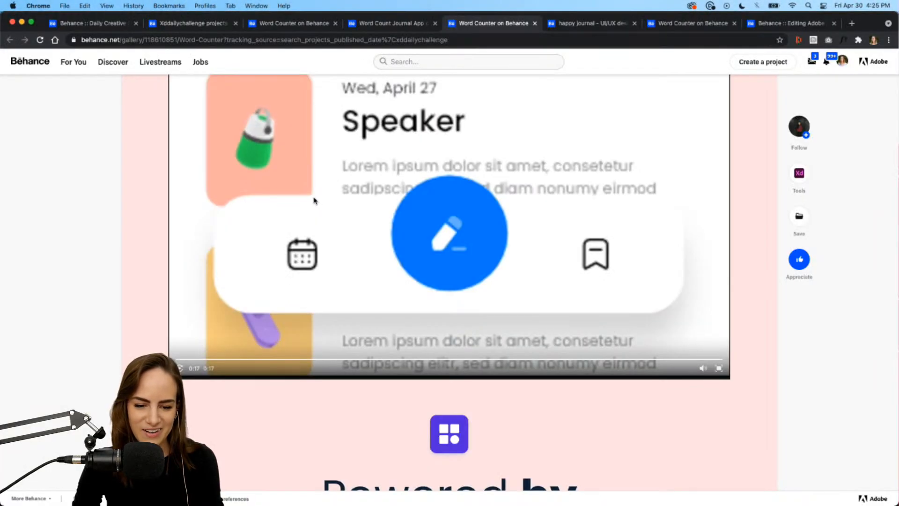
Switch to the happy journal UI/UX design project tab to review it.
{"action": "scroll", "coordinate": [347, 183], "scroll_direction": "down", "scroll_amount": 10}
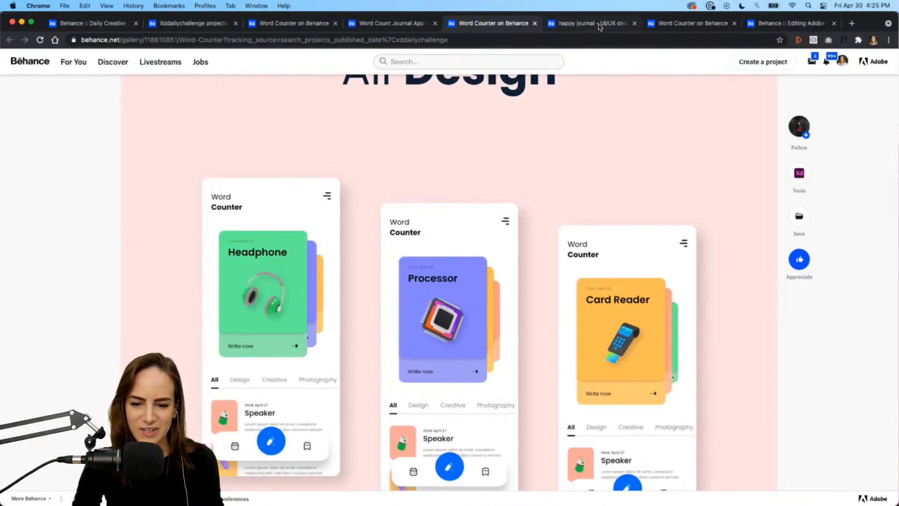
{"action": "left_click", "coordinate": [600, 27]}
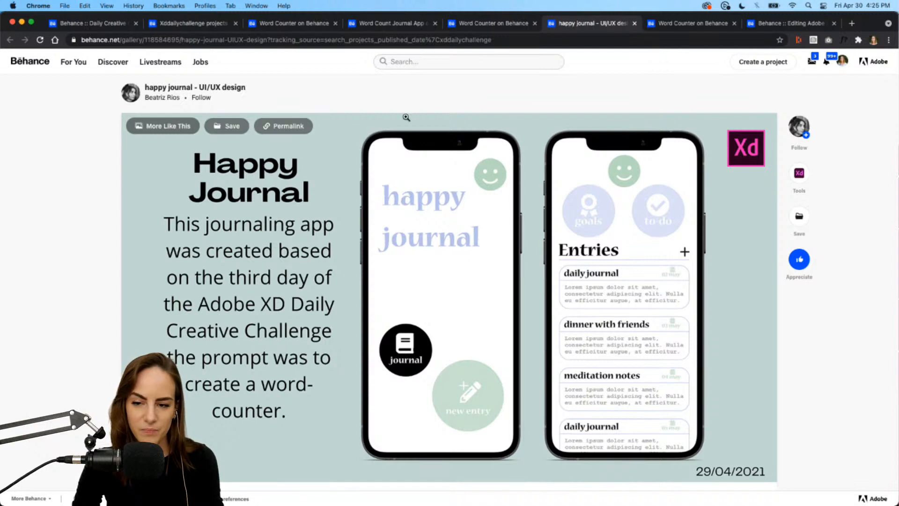